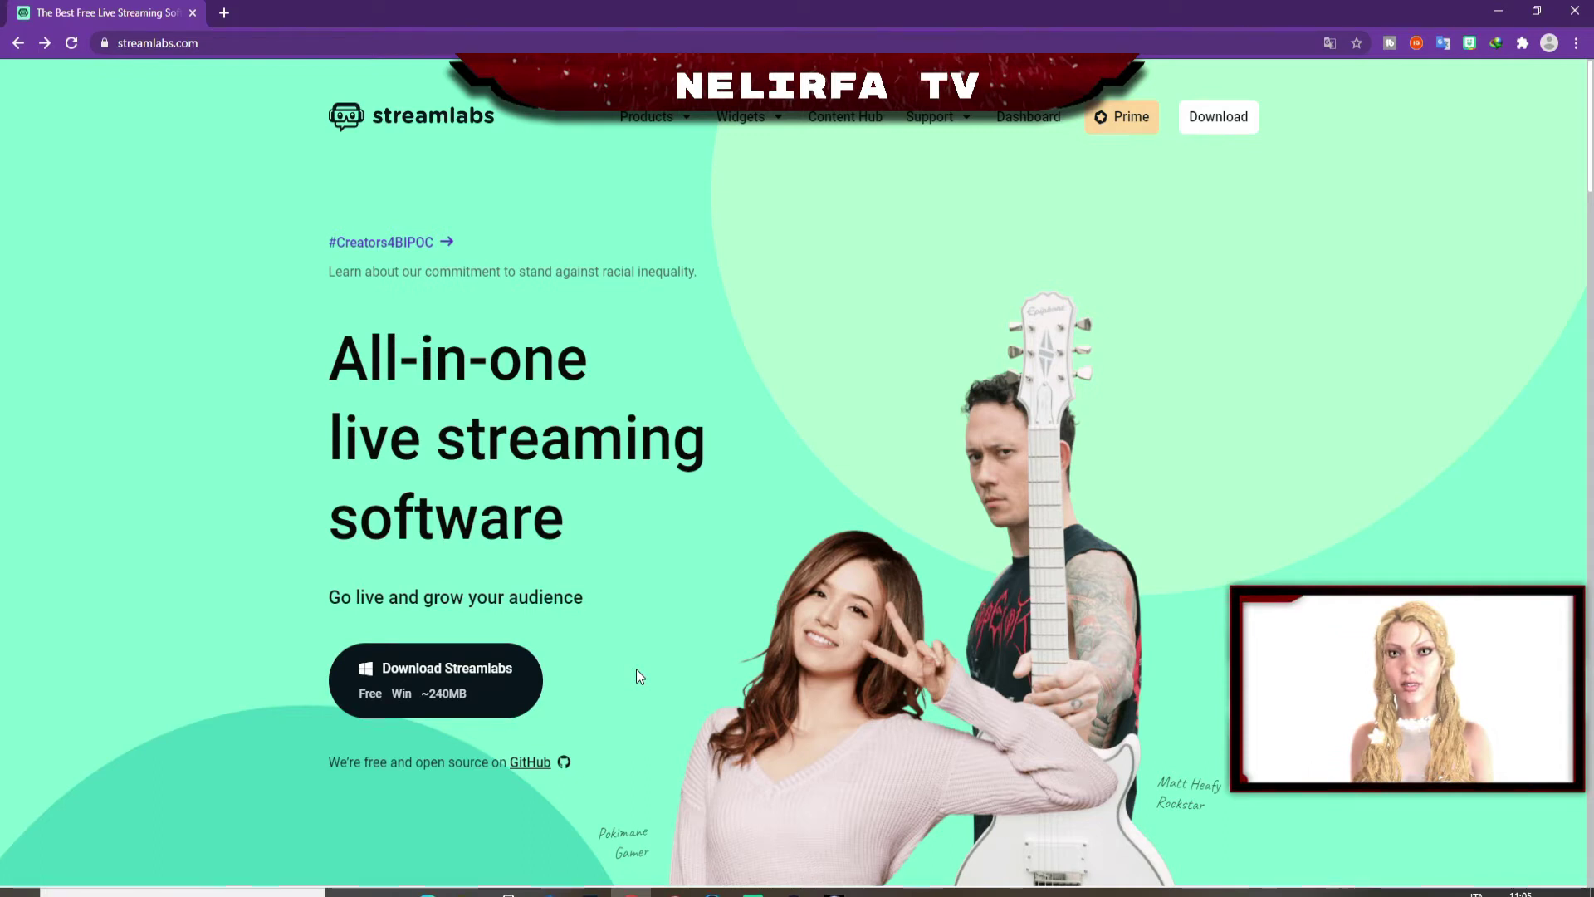
# Go to the dashboard, open the Alert Box settings and review the General Settings from background color to profanity filter.
pyautogui.click(1028, 120)
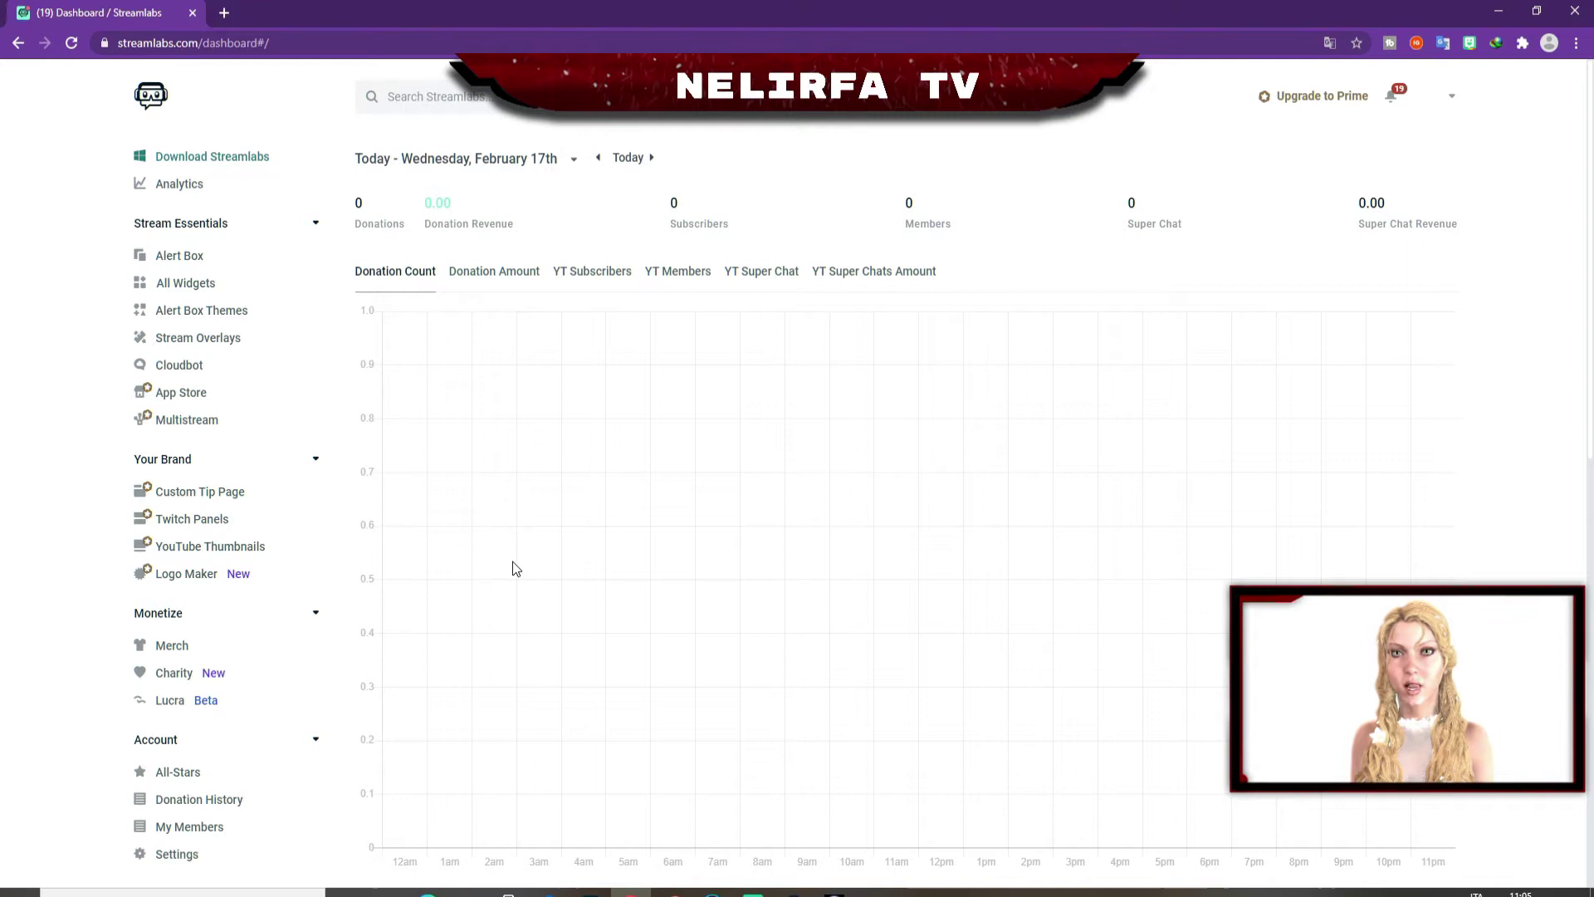
pyautogui.click(194, 261)
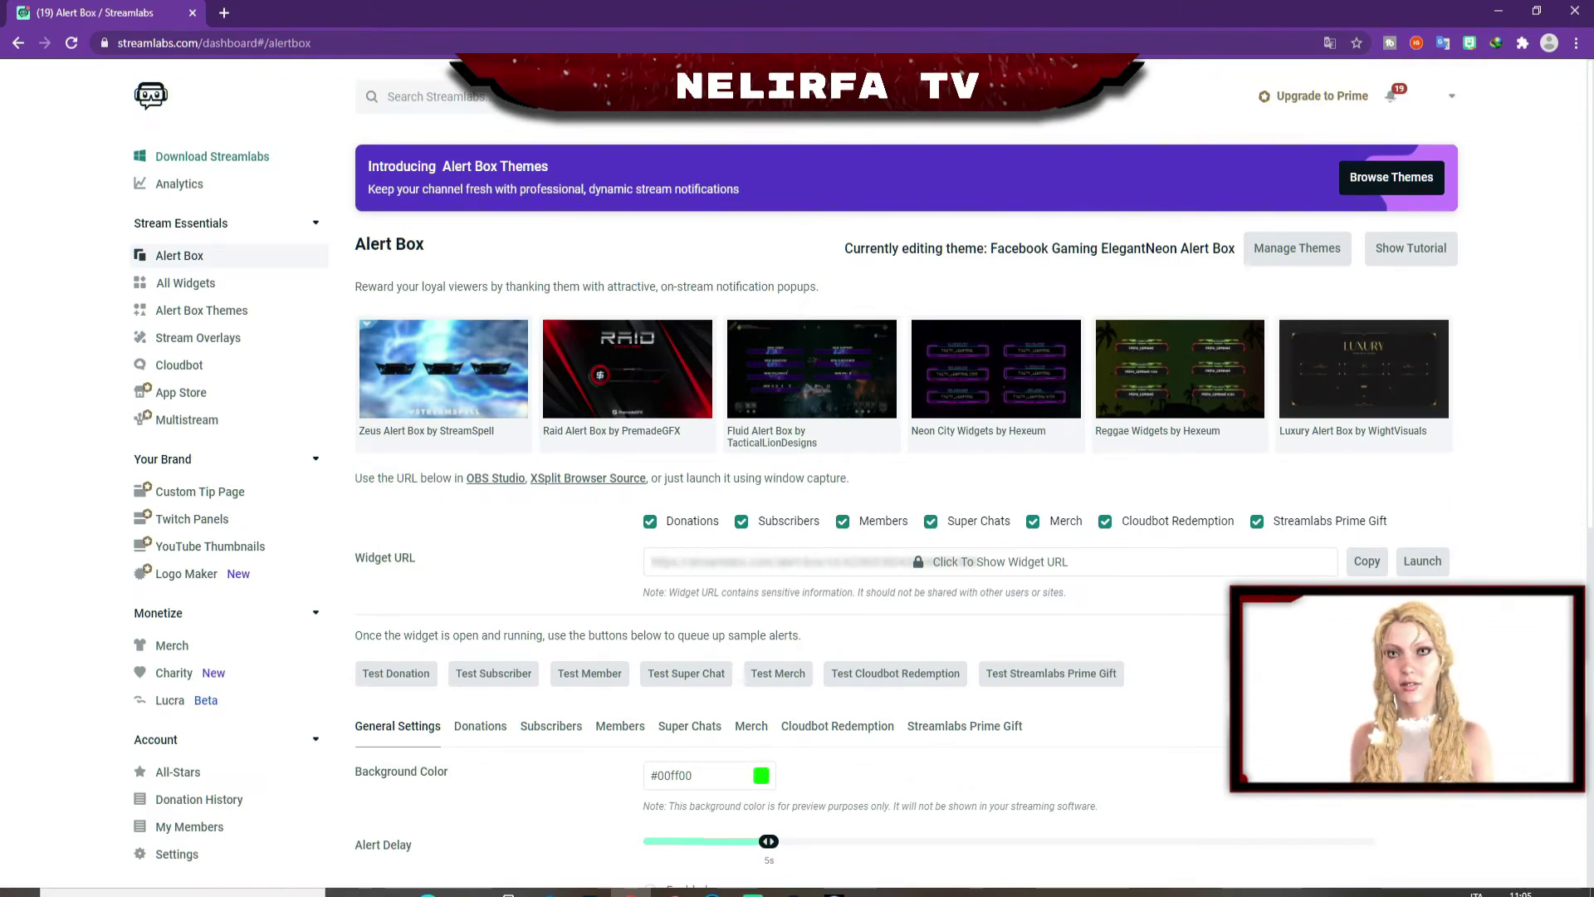
pyautogui.scroll(-3, 831, 474)
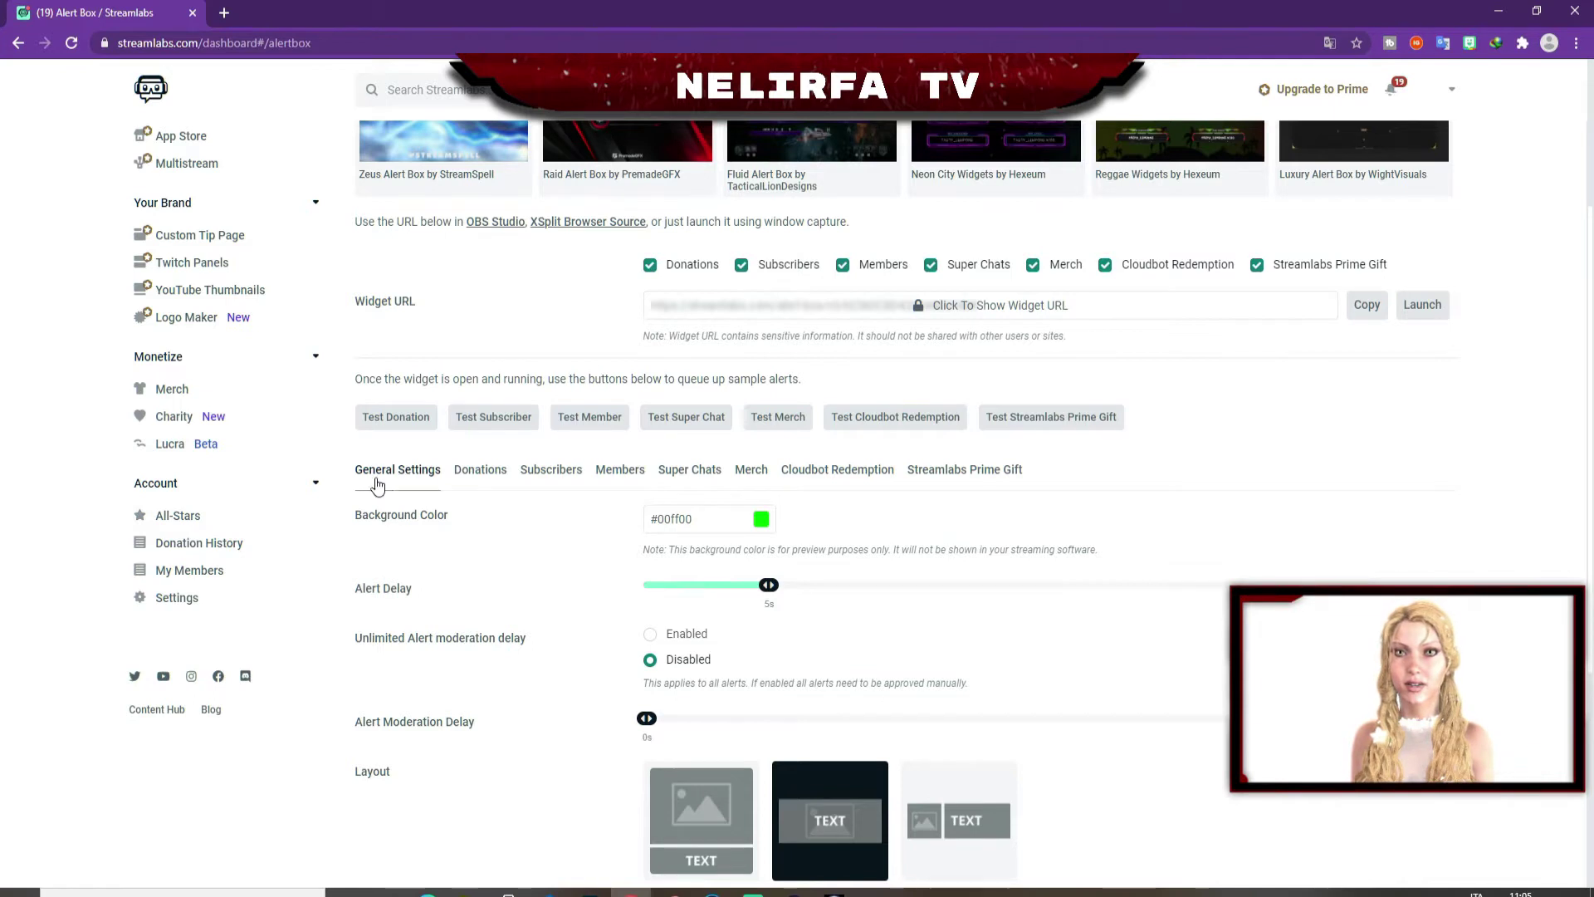
pyautogui.scroll(-1, 448, 490)
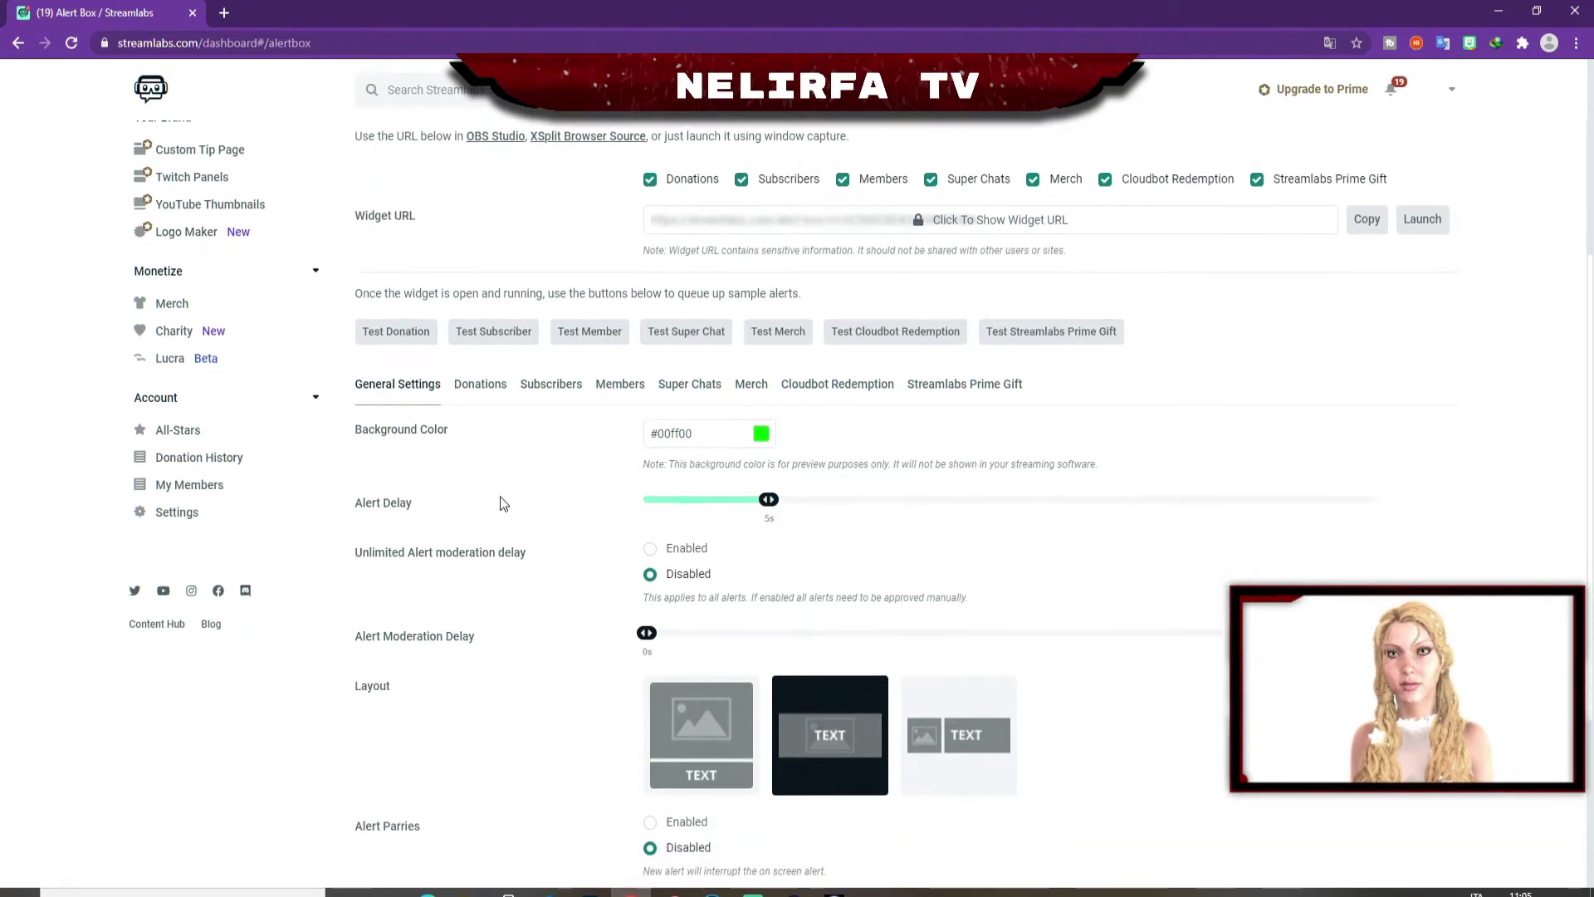
pyautogui.scroll(-2, 526, 819)
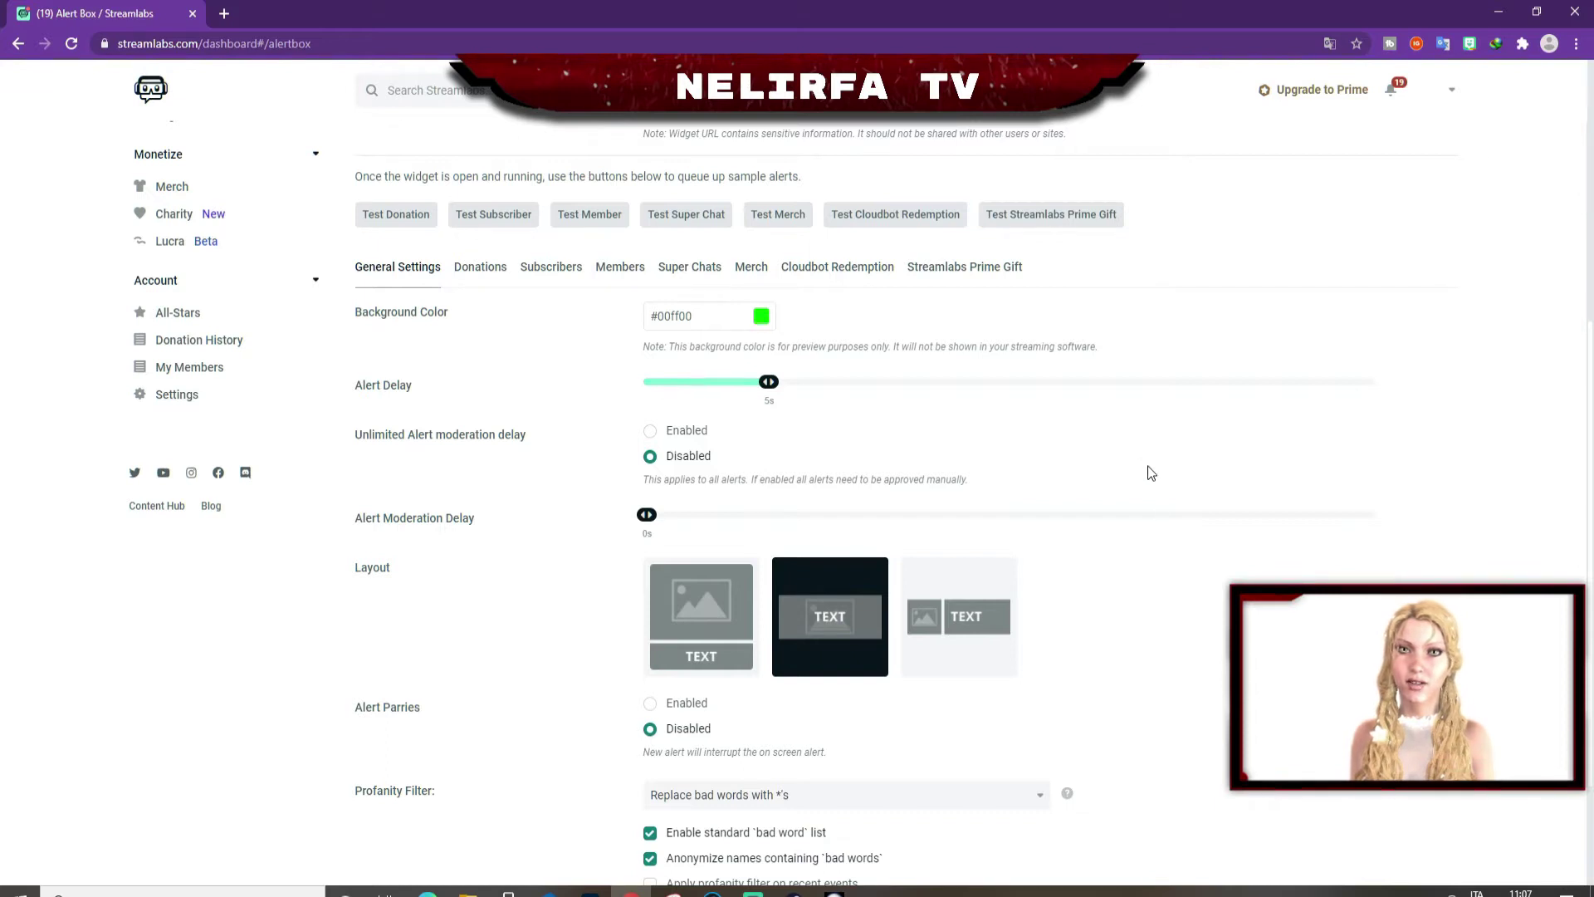
pyautogui.scroll(-2, 1160, 521)
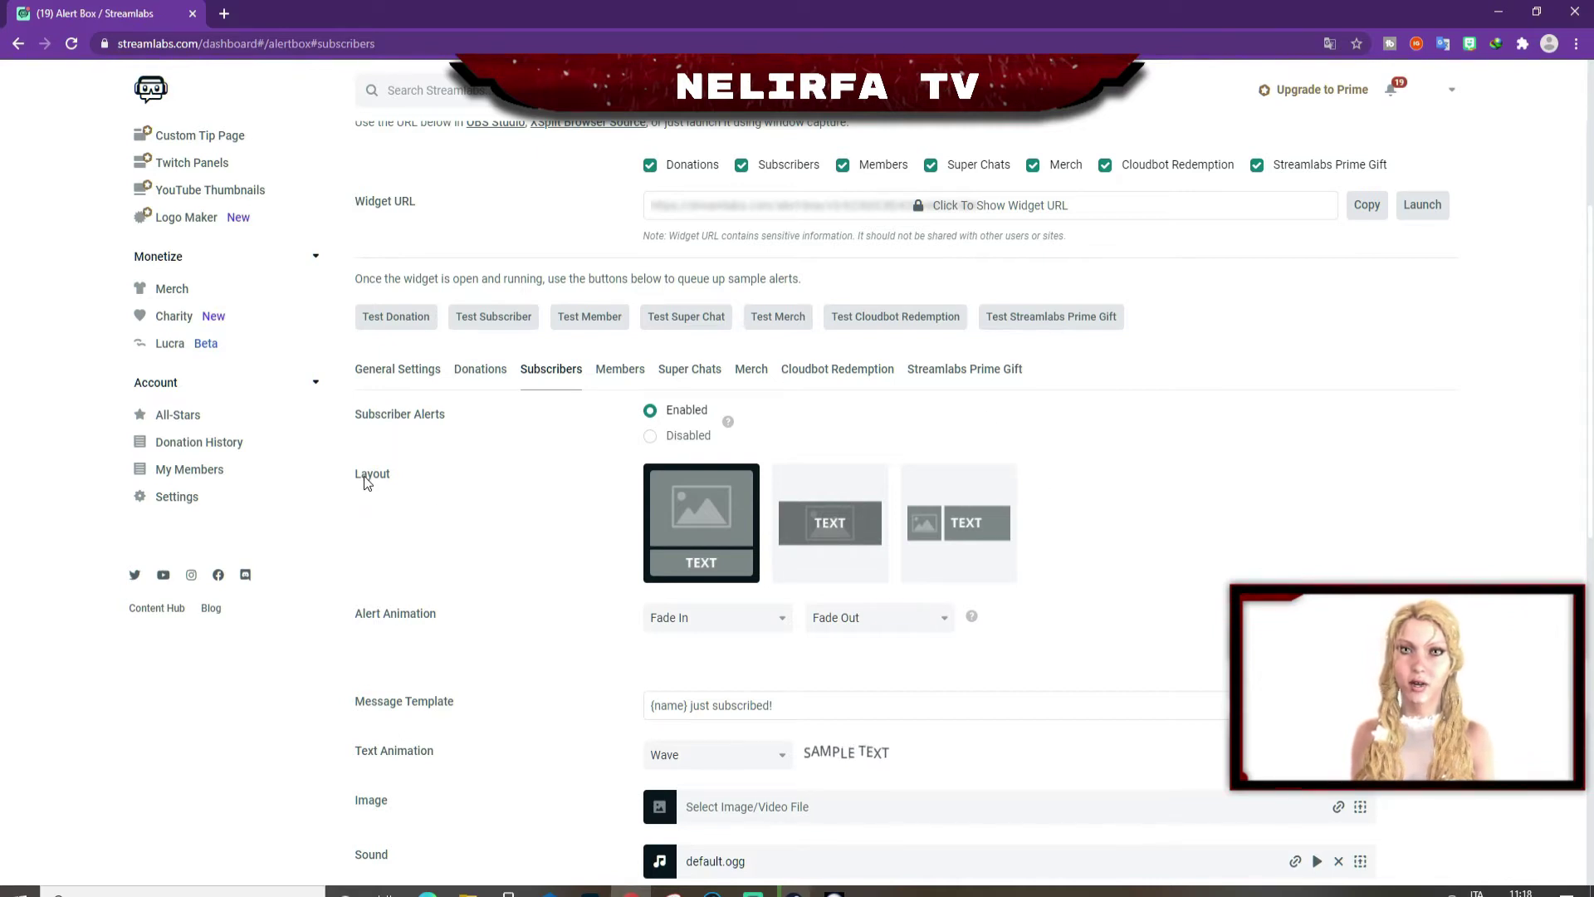
# Review the Subscribers alert options and set the subscriber alert's text animation to Bounce.
pyautogui.scroll(-1, 440, 490)
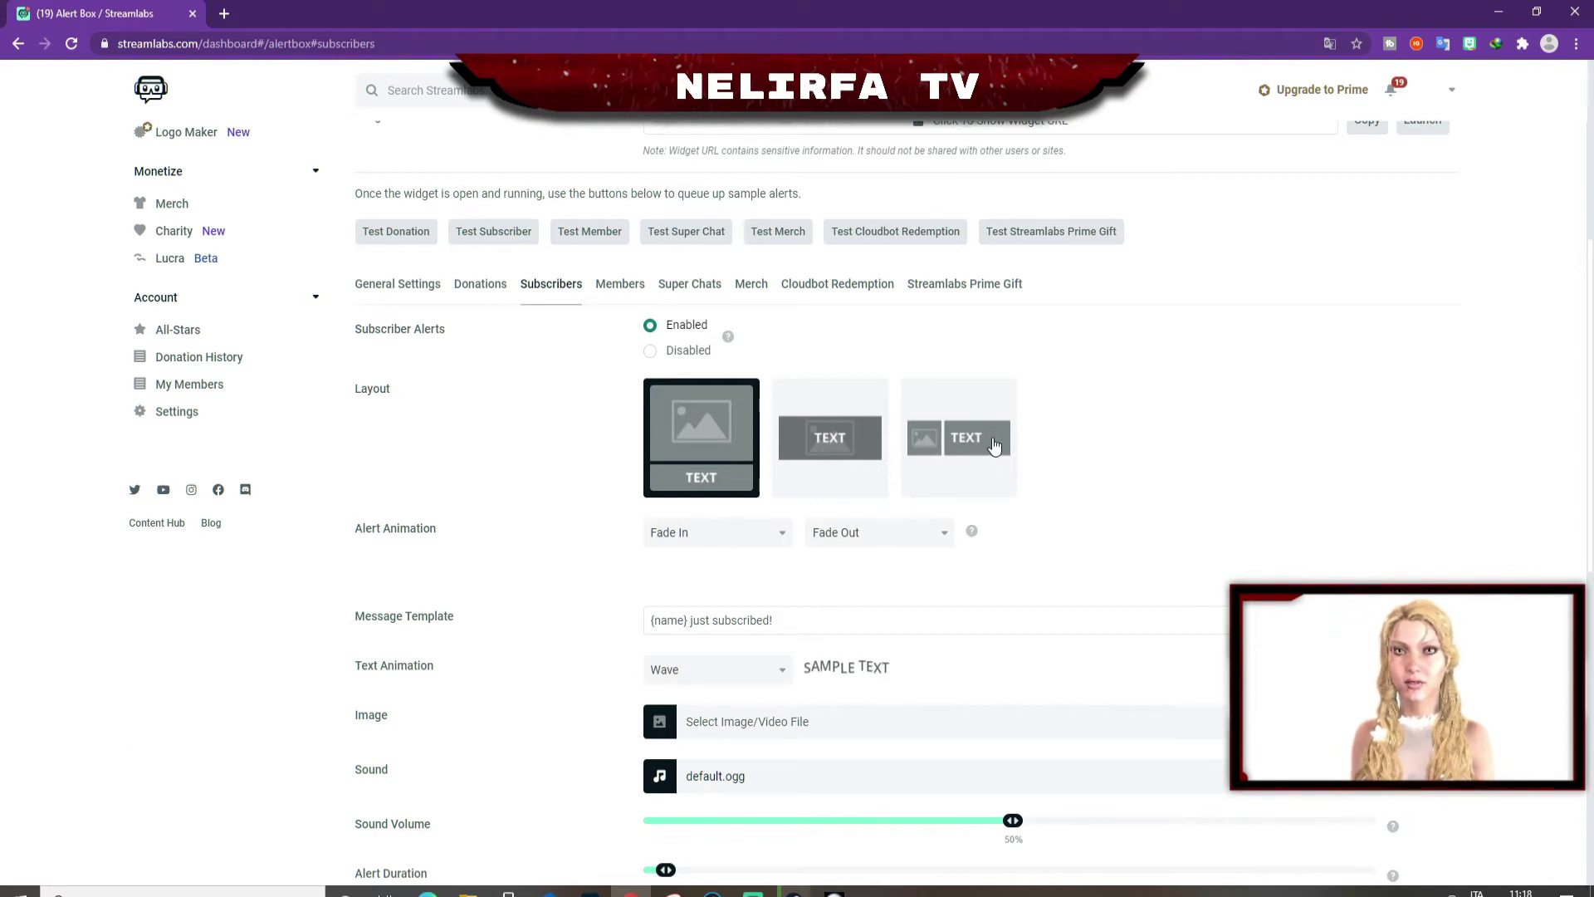
pyautogui.scroll(-1, 566, 546)
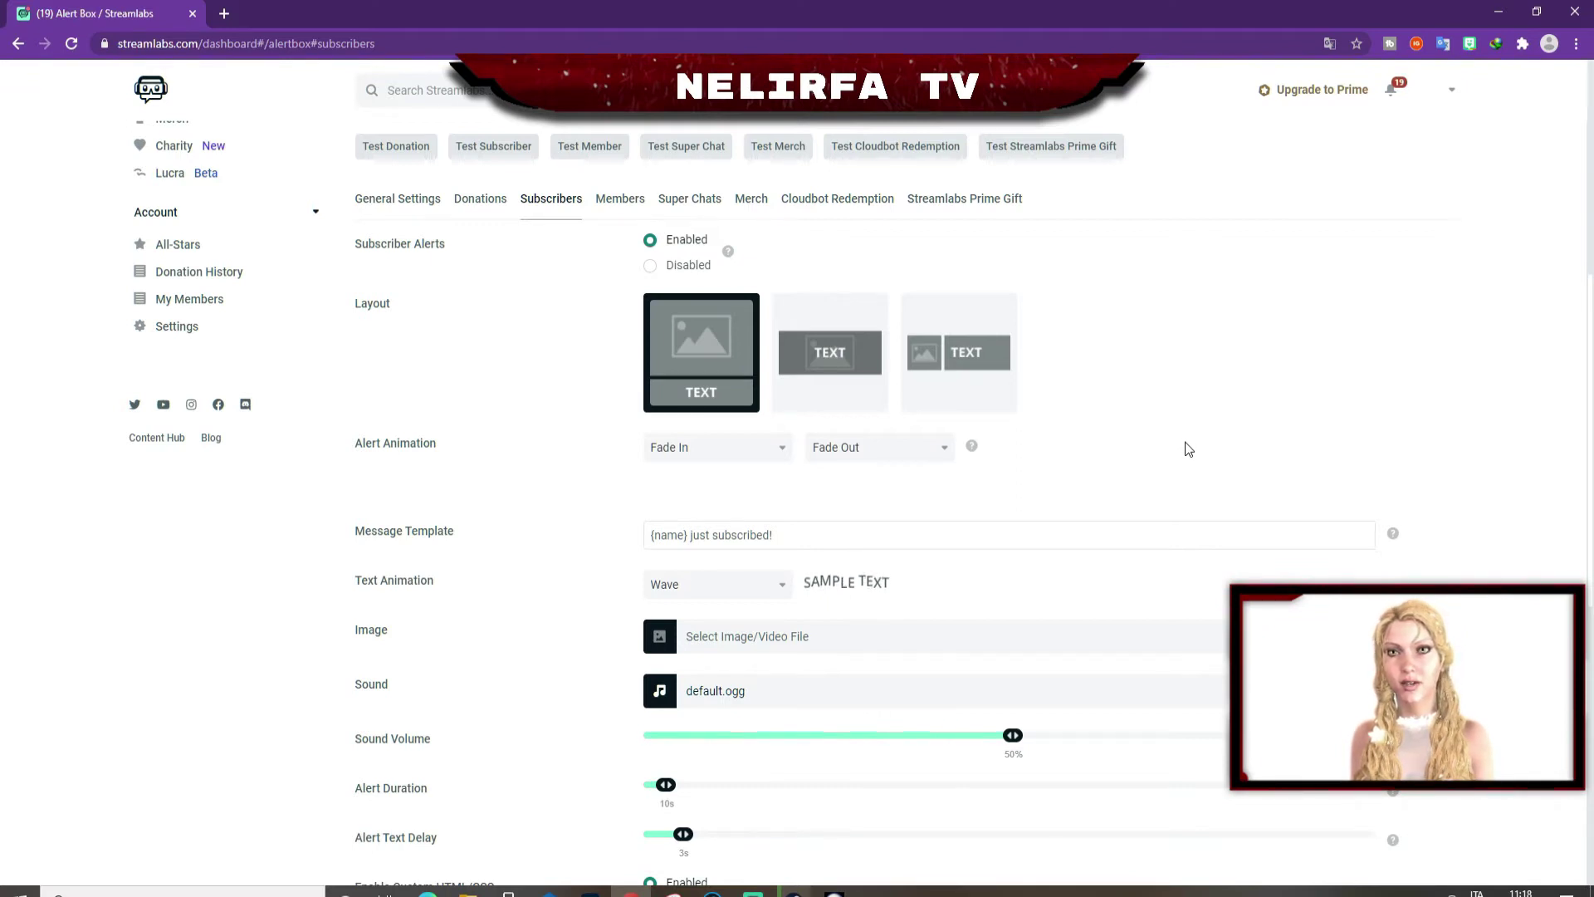
pyautogui.scroll(-1, 1191, 446)
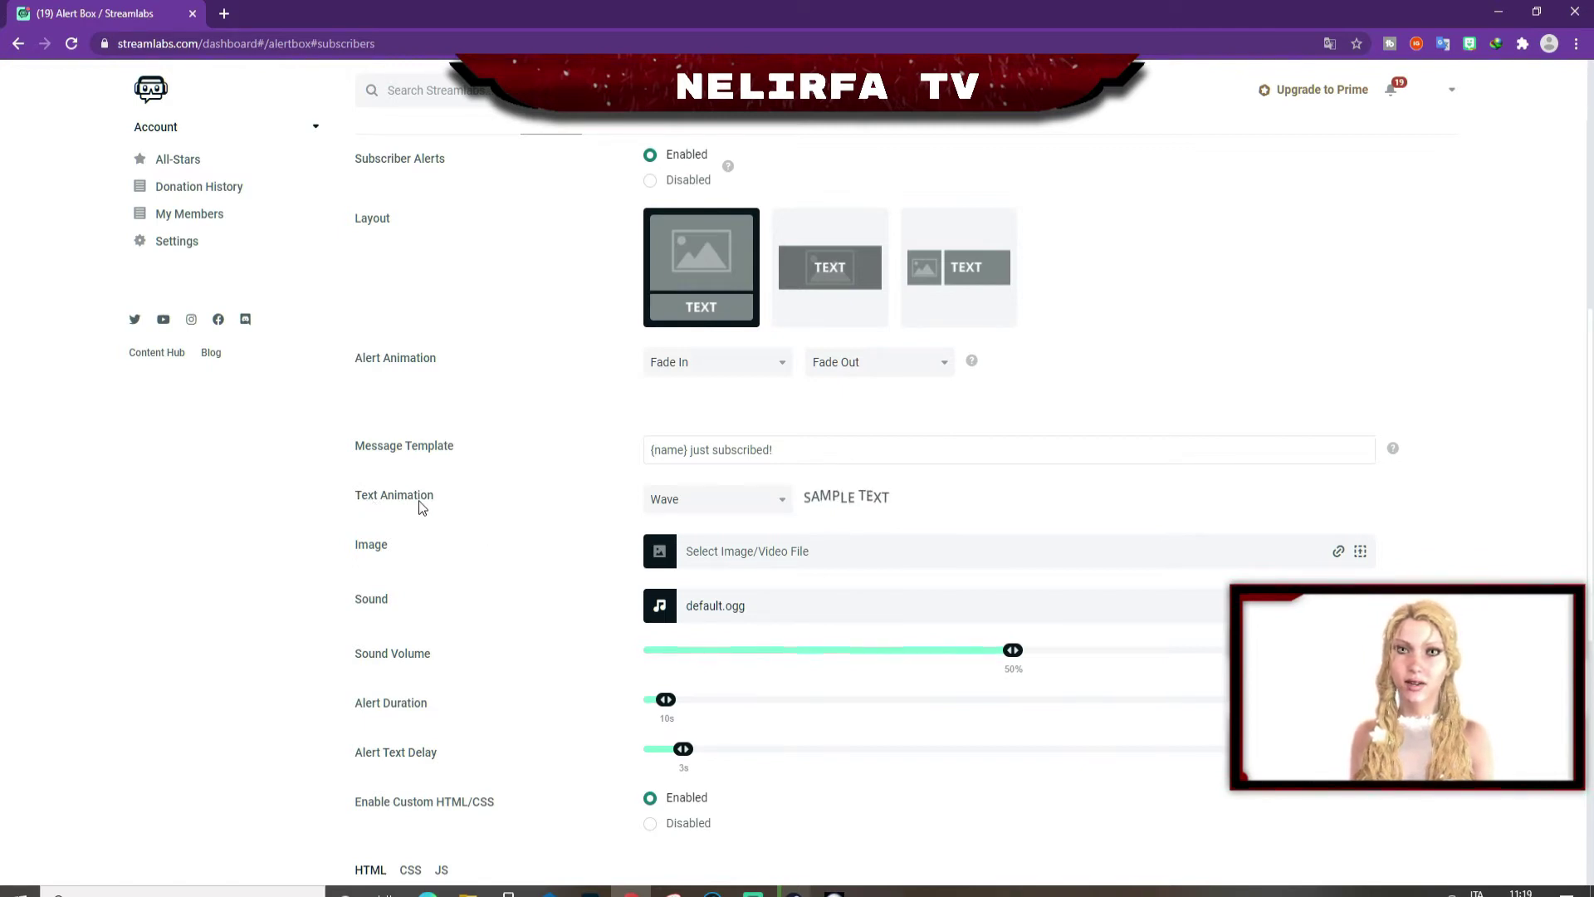
pyautogui.click(772, 496)
pyautogui.scroll(3, 751, 573)
pyautogui.click(677, 594)
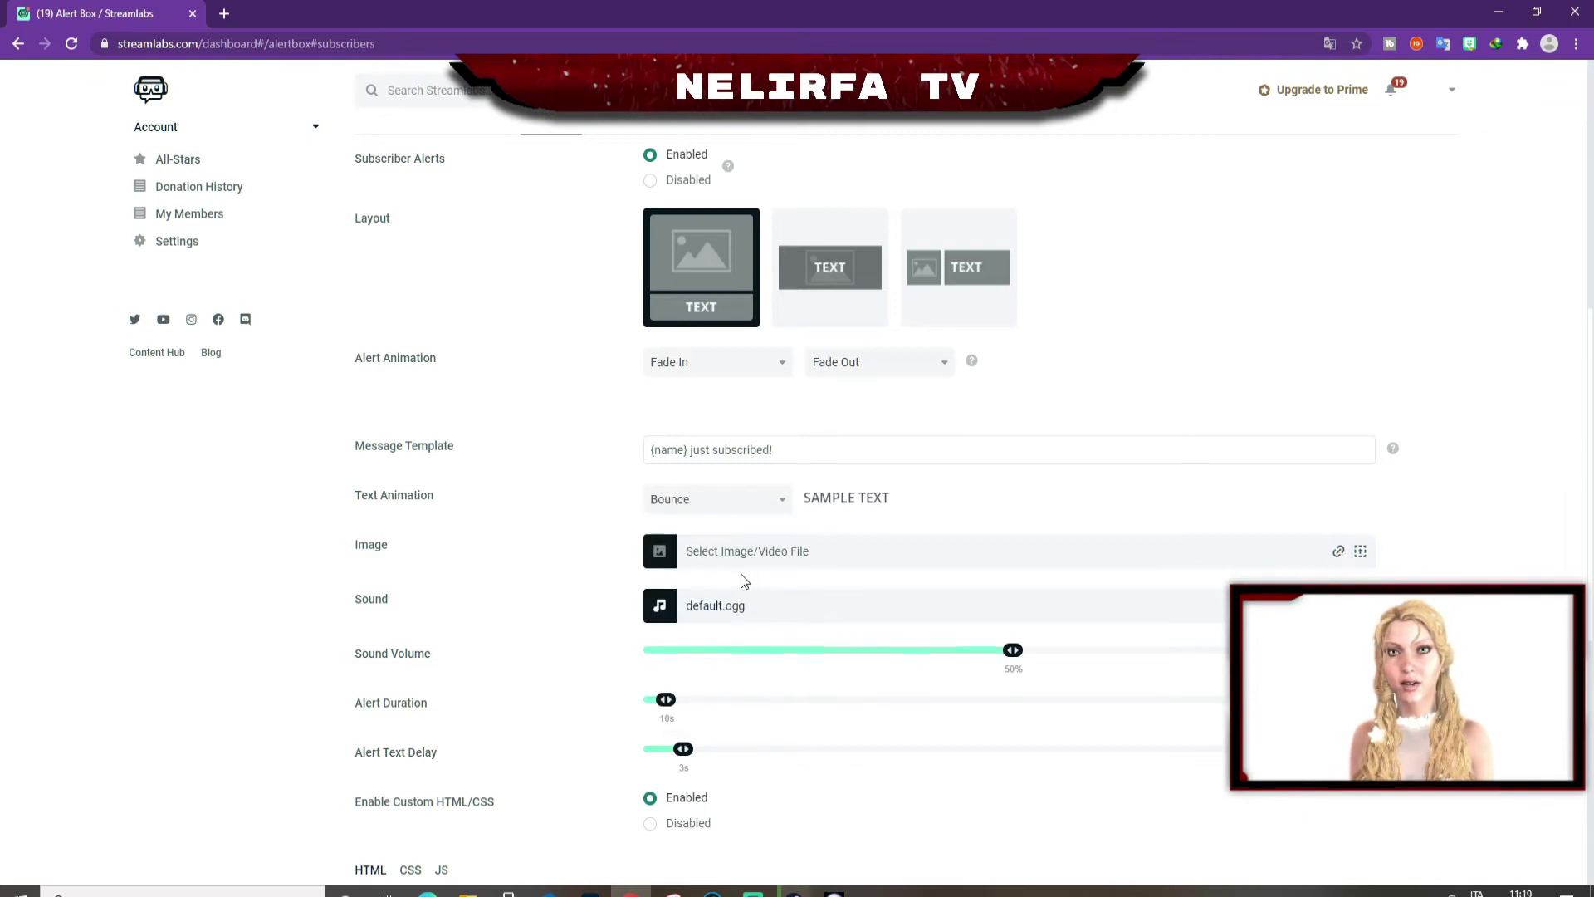
# Try the Rubber Band text animation for the subscriber alert and switch back to Bounce.
pyautogui.click(781, 499)
pyautogui.click(686, 656)
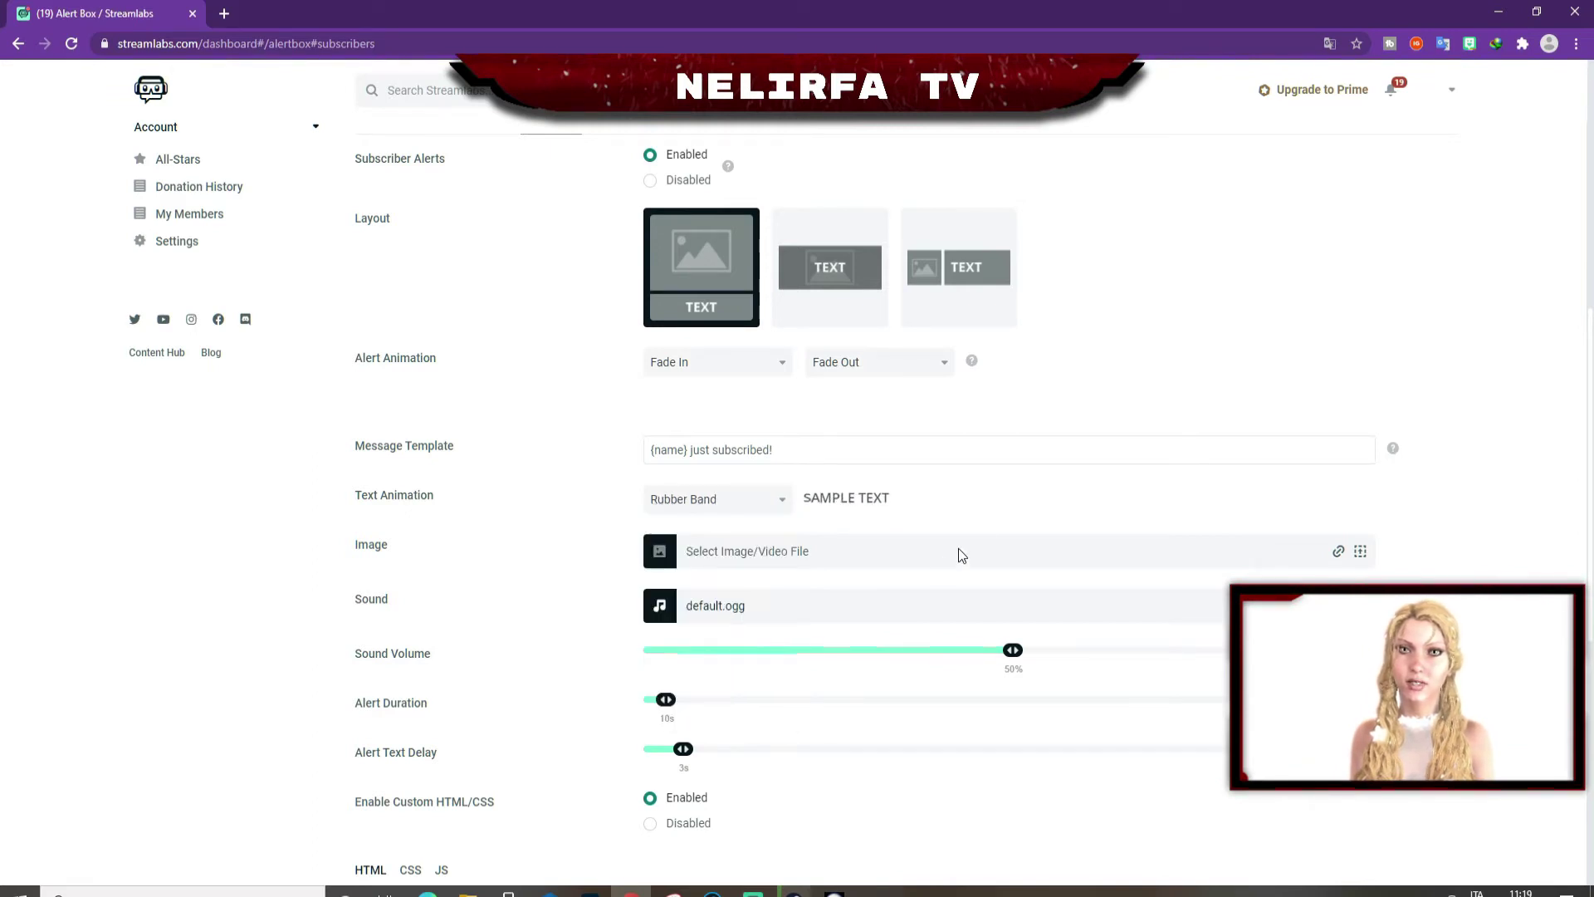
pyautogui.click(785, 508)
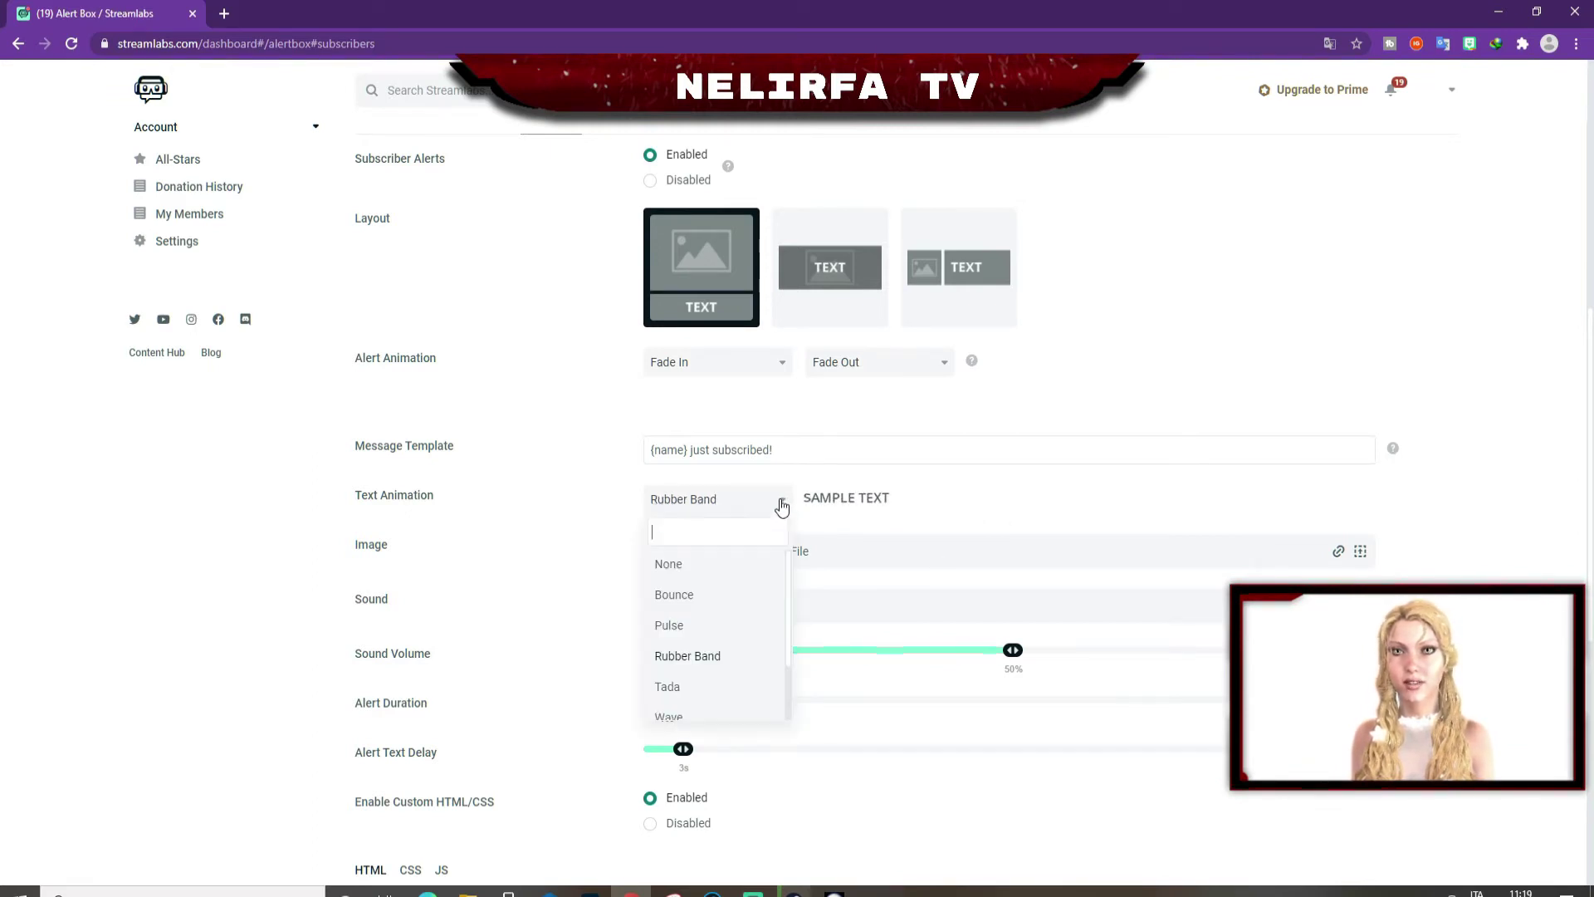
pyautogui.click(707, 596)
# Choose the stock gallery image Yd0IPt1.gif as the subscriber alert's image.
pyautogui.scroll(-1, 1117, 485)
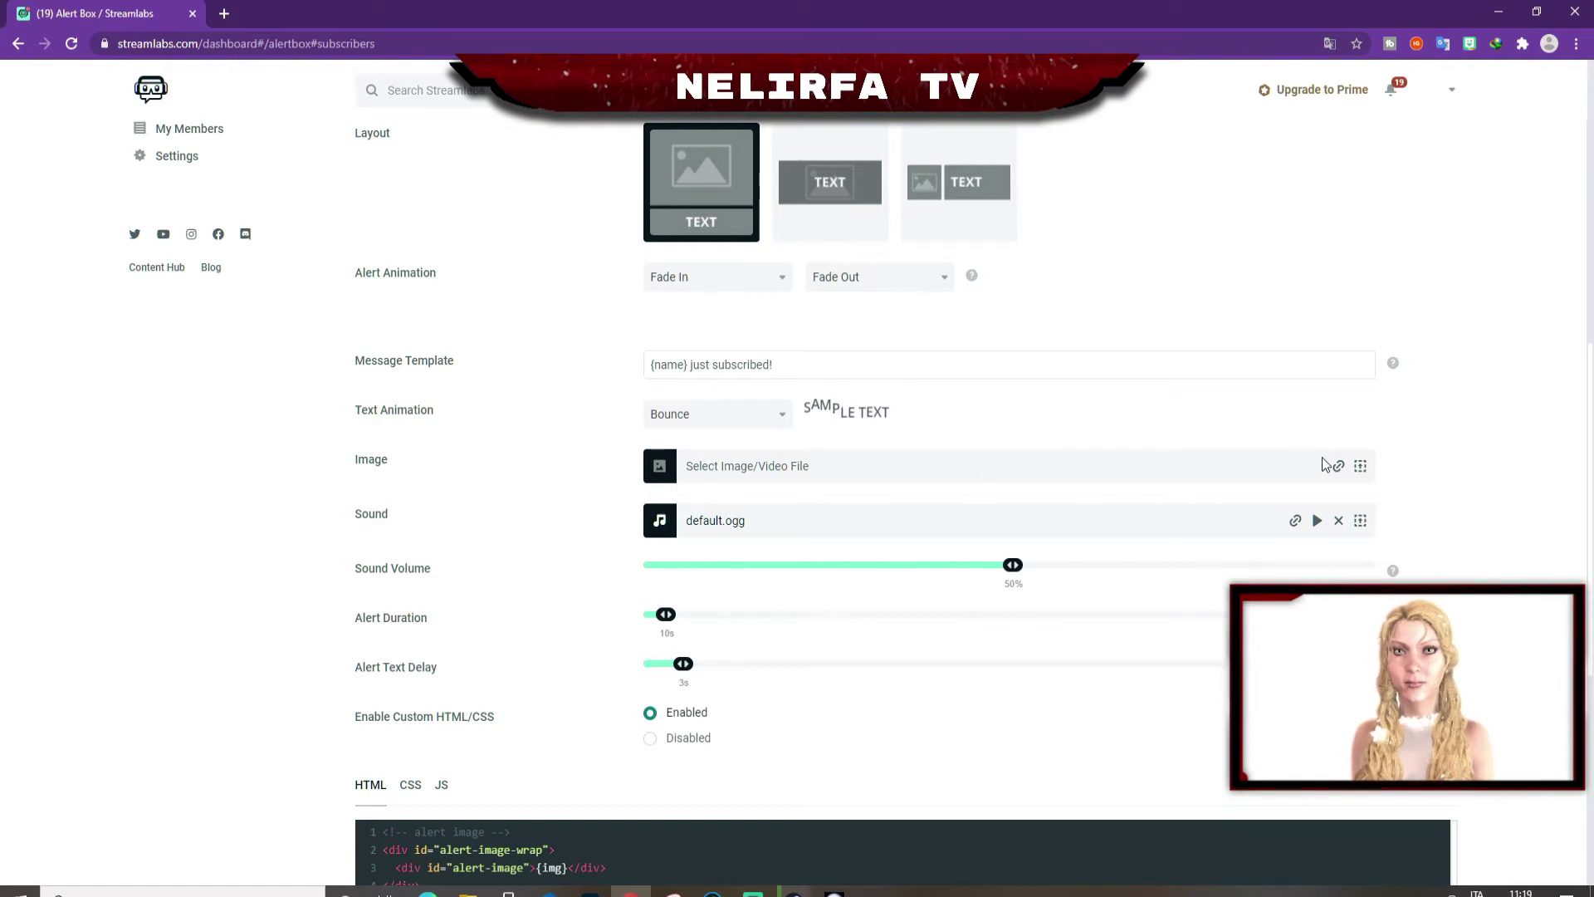
pyautogui.click(1360, 467)
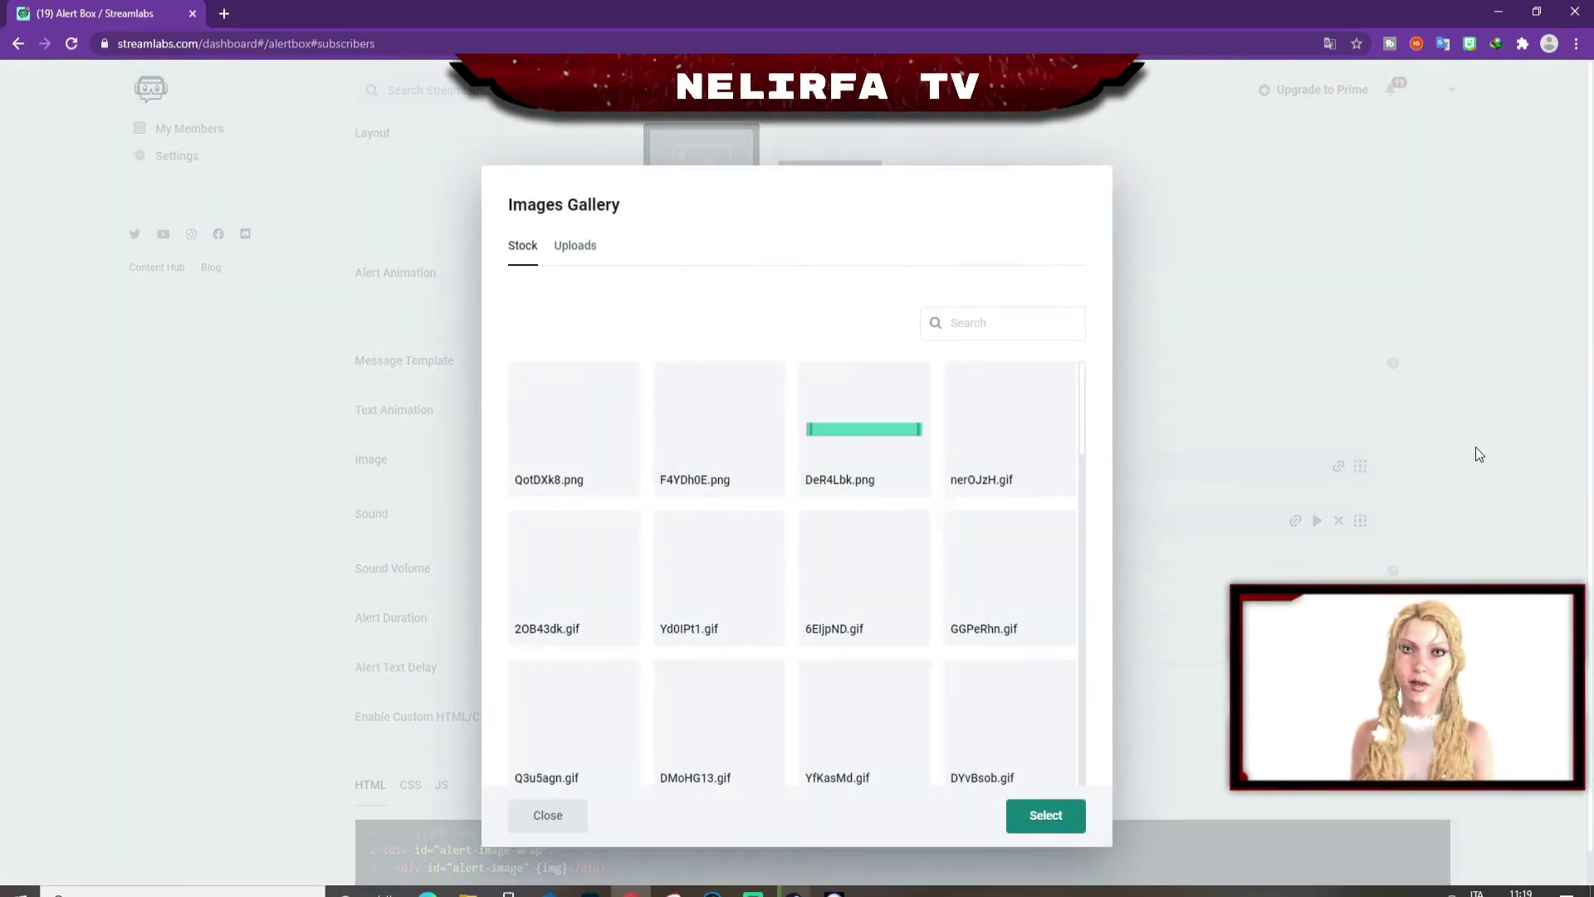
pyautogui.scroll(-7, 780, 530)
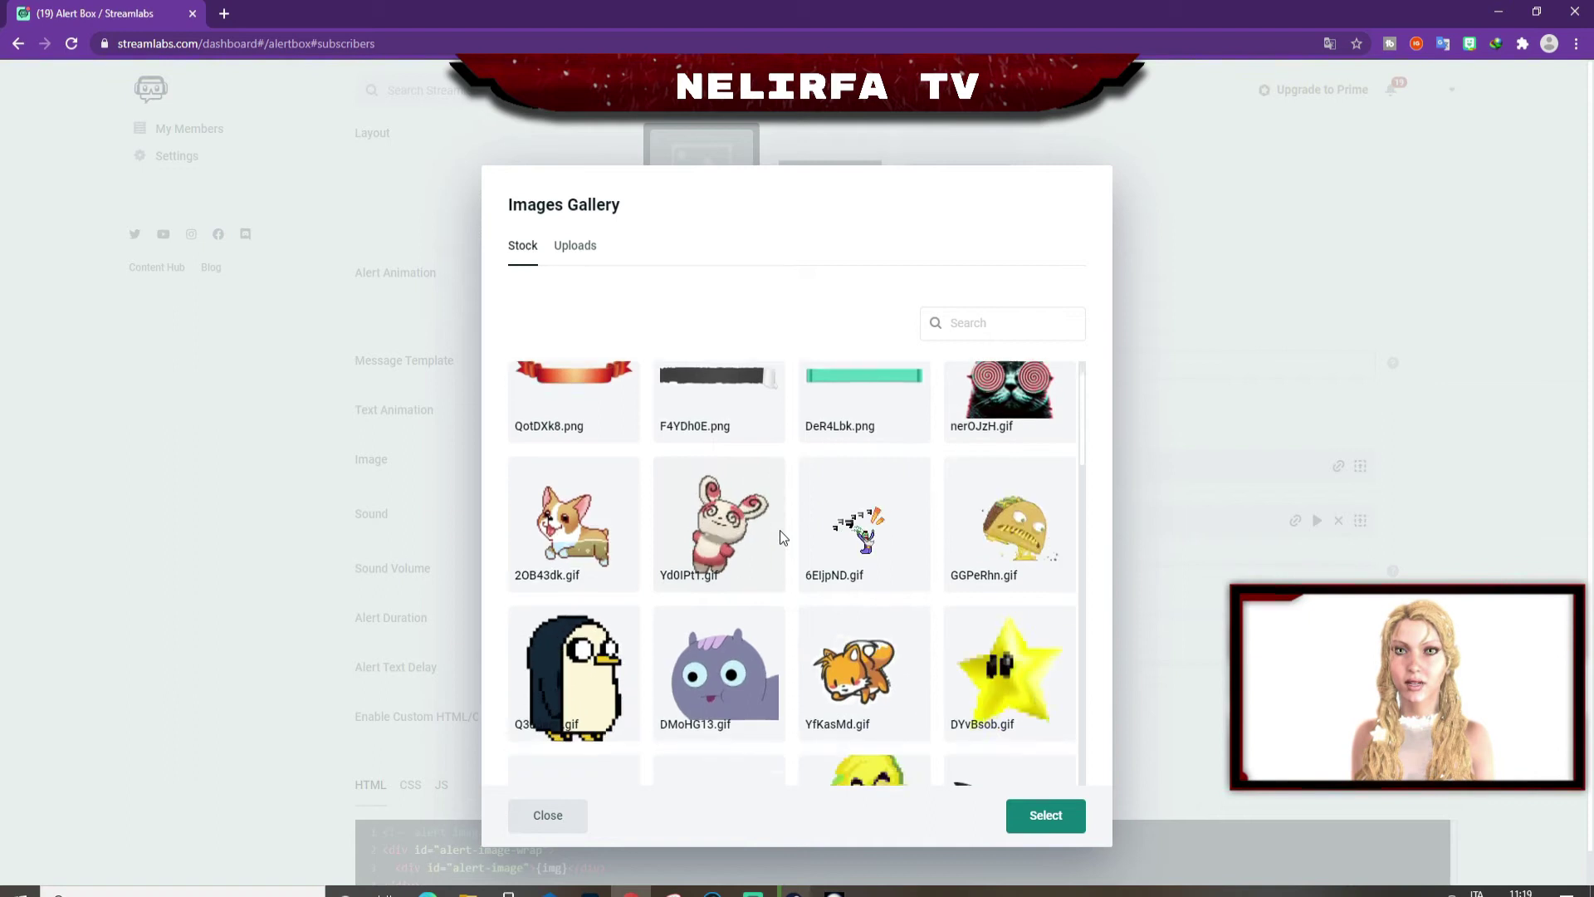
pyautogui.scroll(-15, 780, 530)
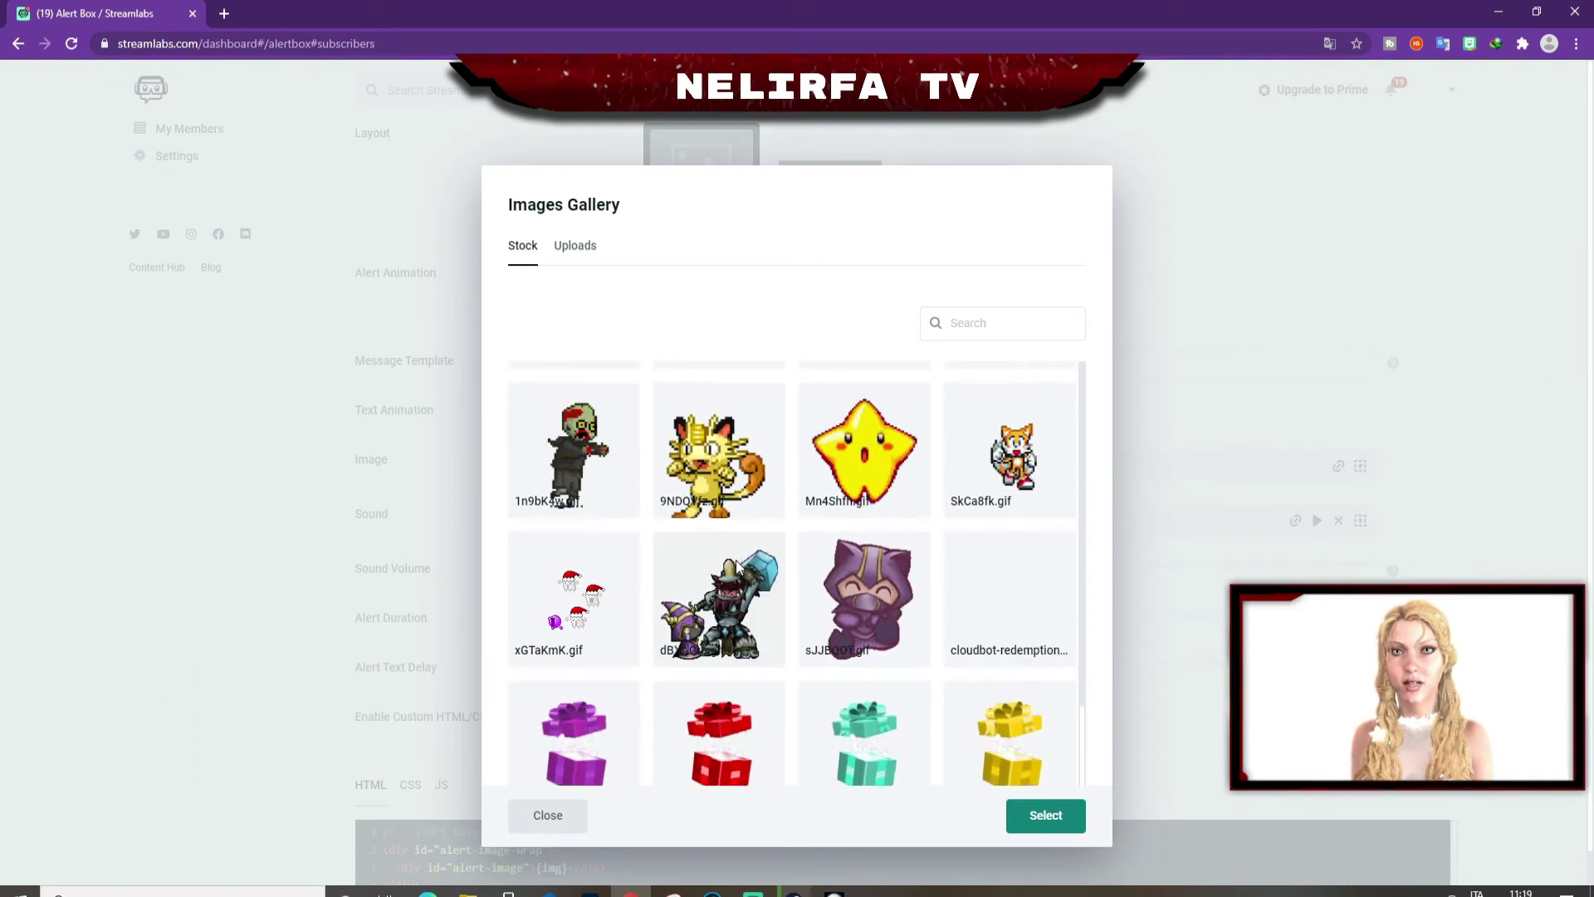
pyautogui.scroll(-1, 730, 564)
pyautogui.scroll(15, 727, 568)
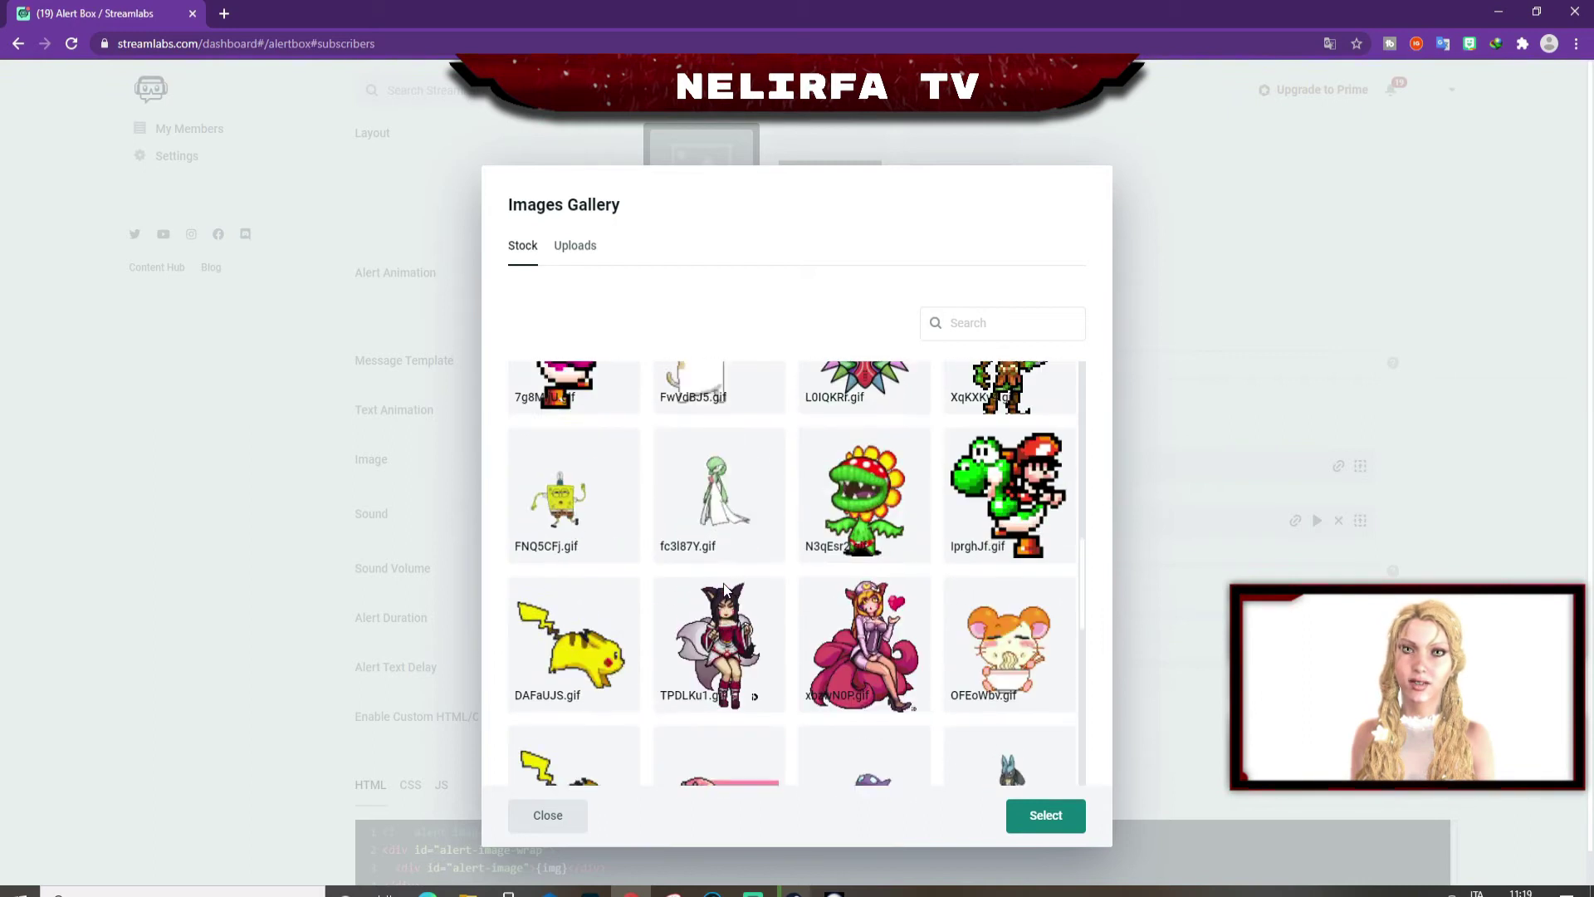
pyautogui.scroll(3, 752, 548)
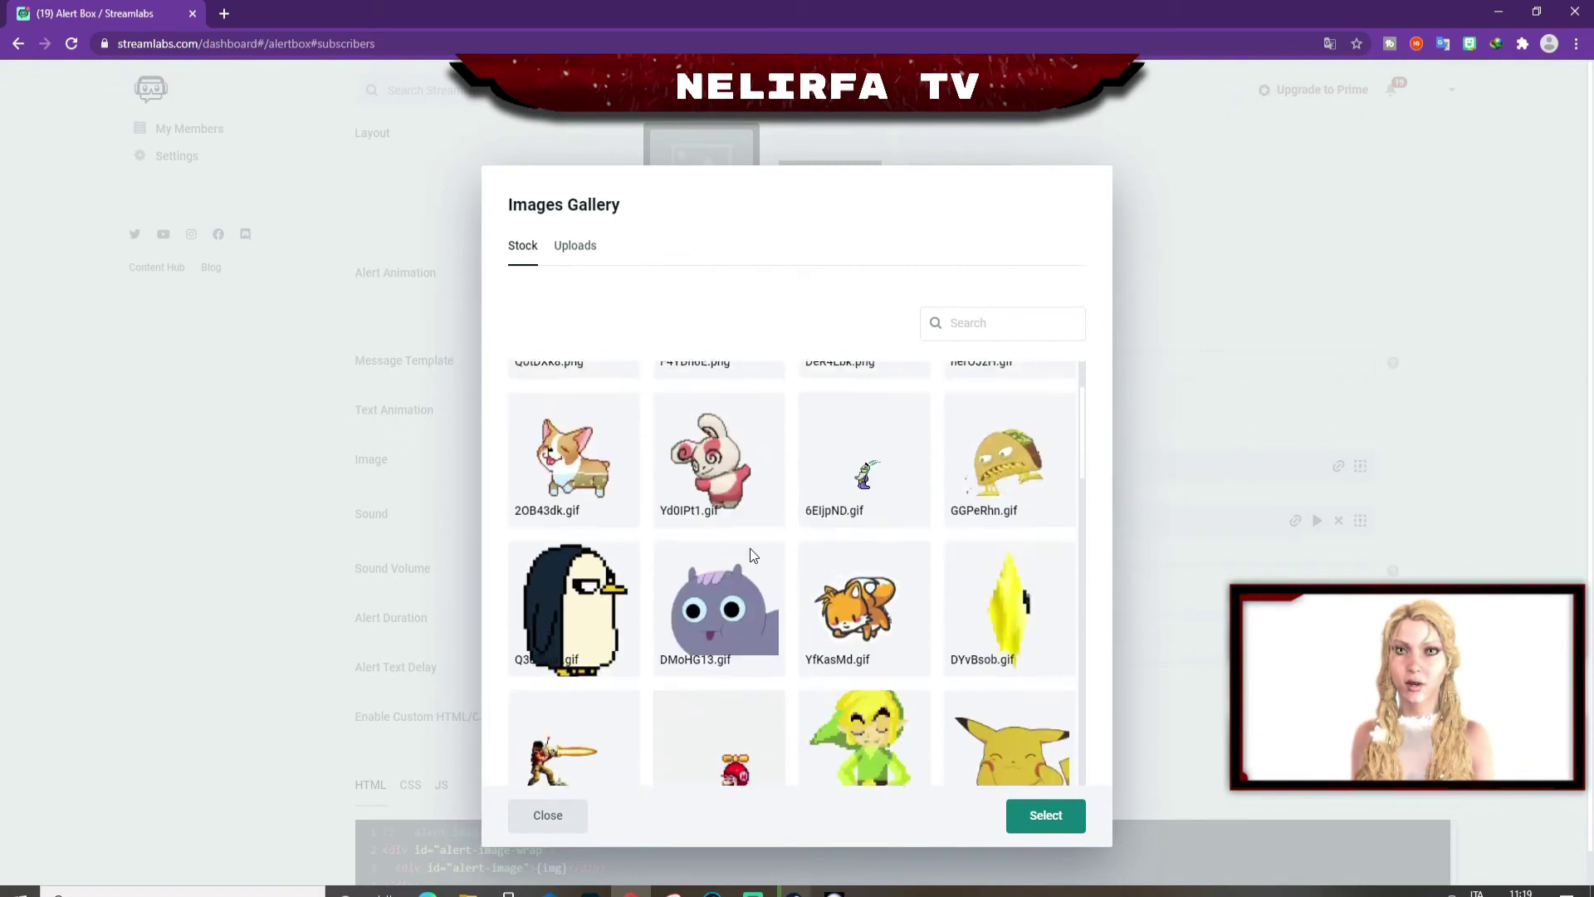
pyautogui.scroll(1, 815, 524)
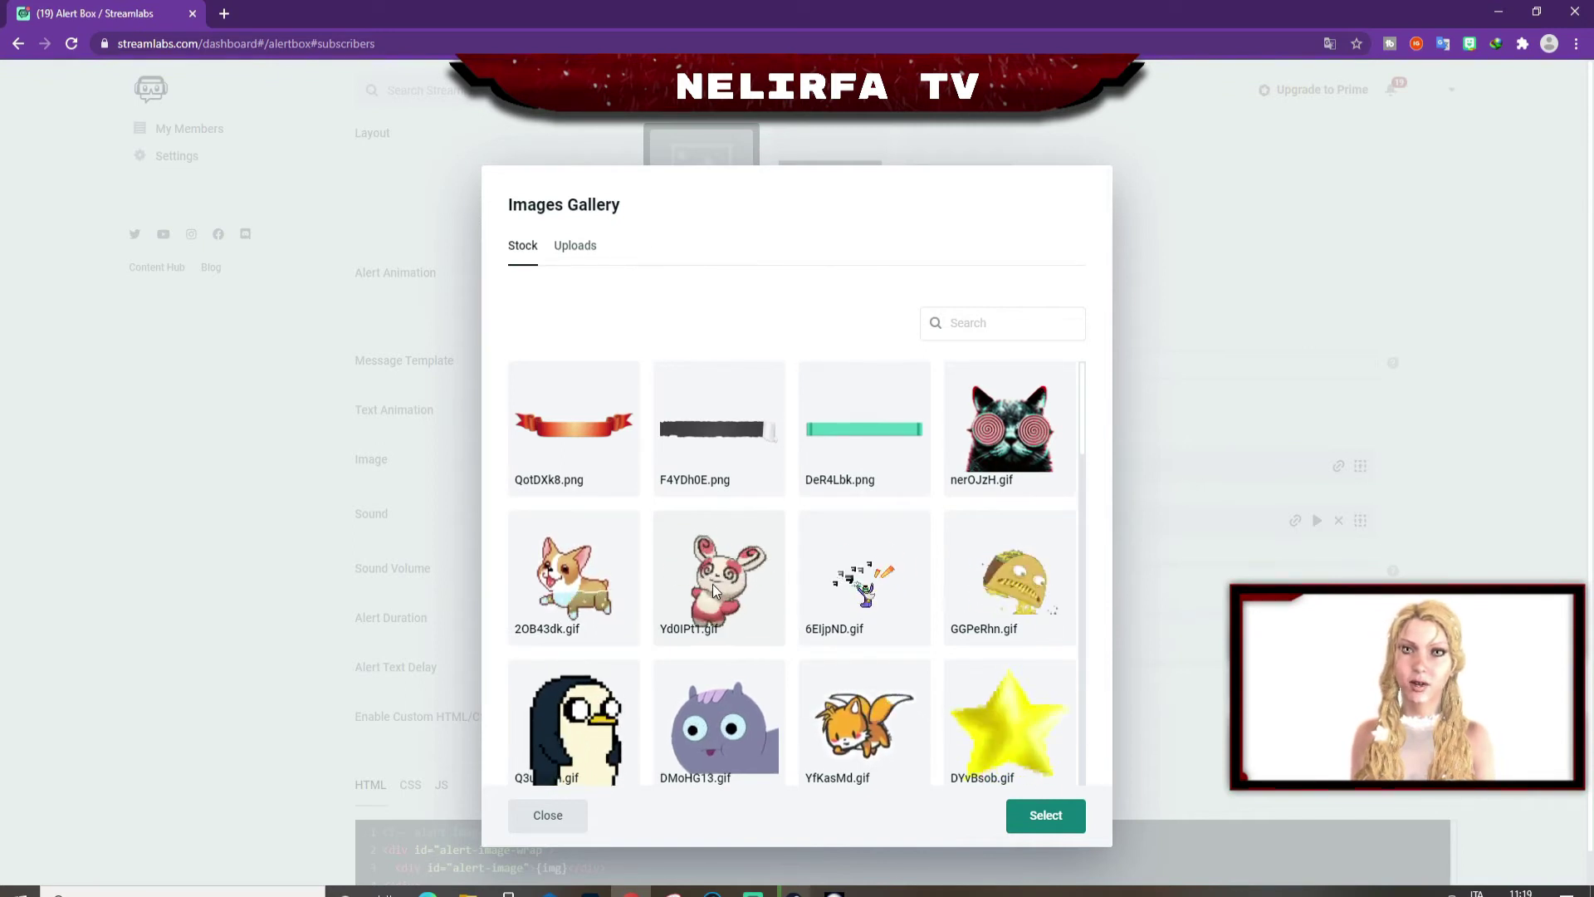
pyautogui.click(729, 585)
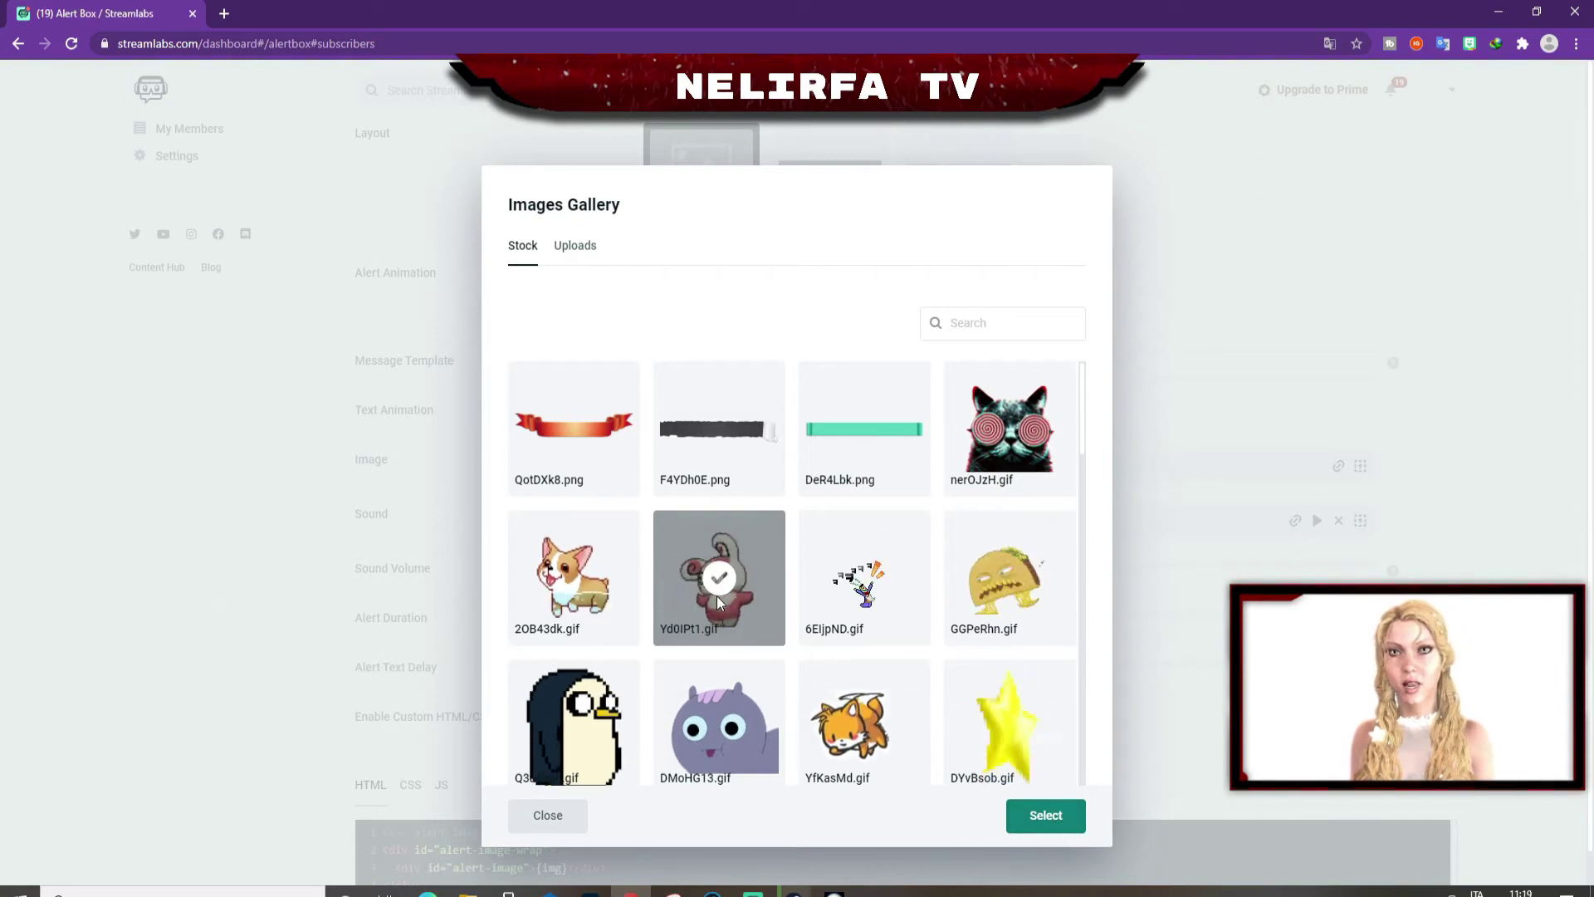
pyautogui.click(1044, 817)
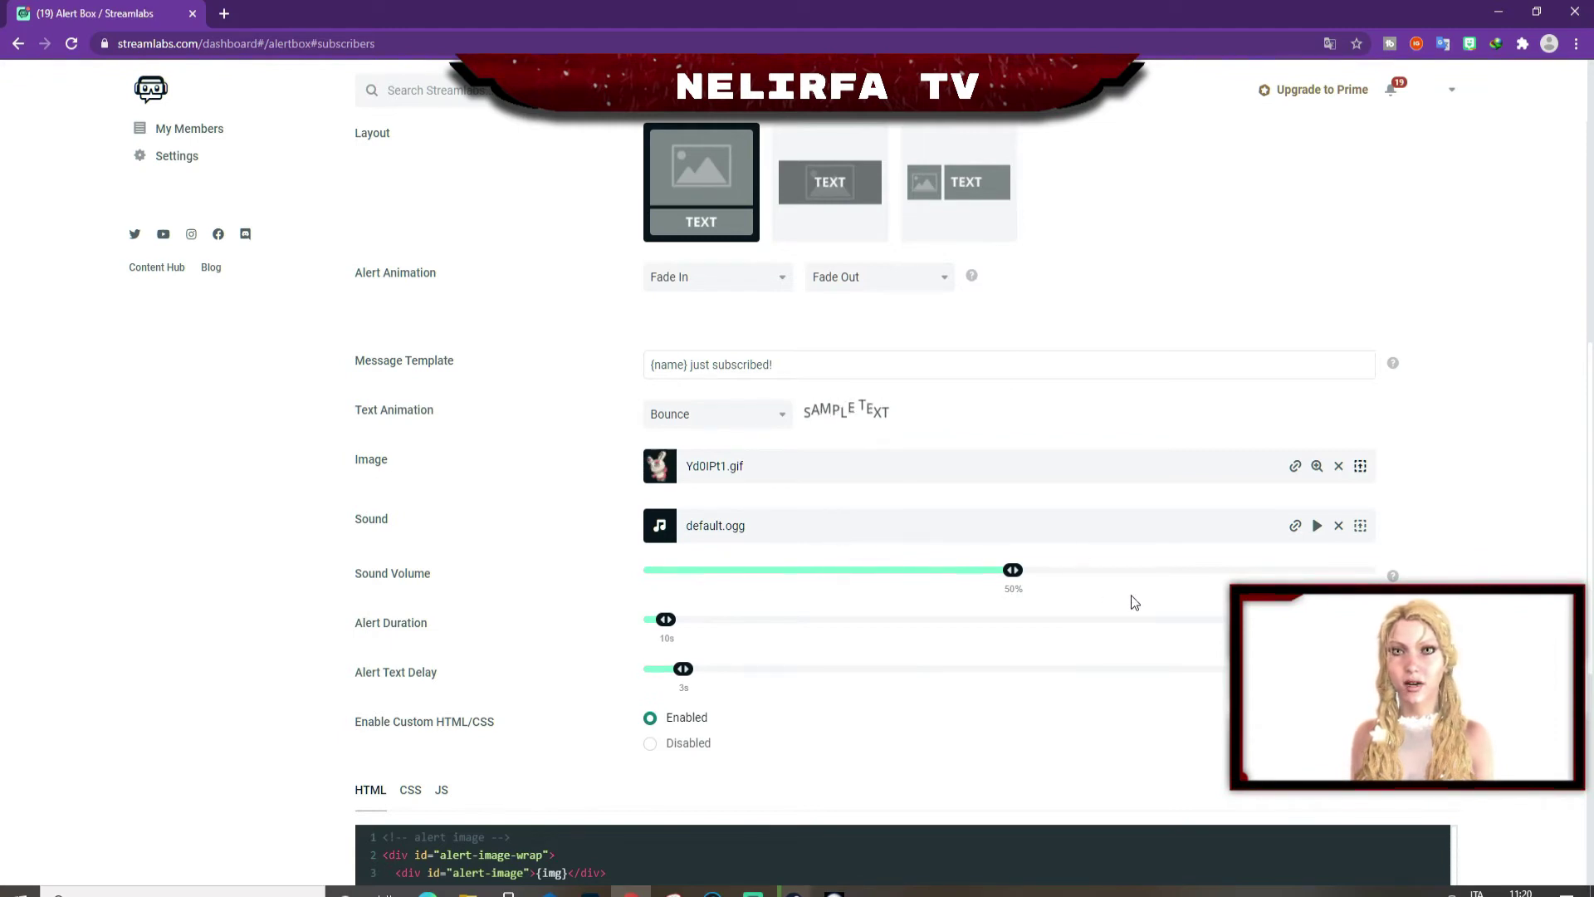
# Browse the stock sounds available for the subscriber alert and close the gallery without choosing one.
pyautogui.click(1360, 527)
pyautogui.scroll(-3, 903, 604)
pyautogui.scroll(-10, 903, 604)
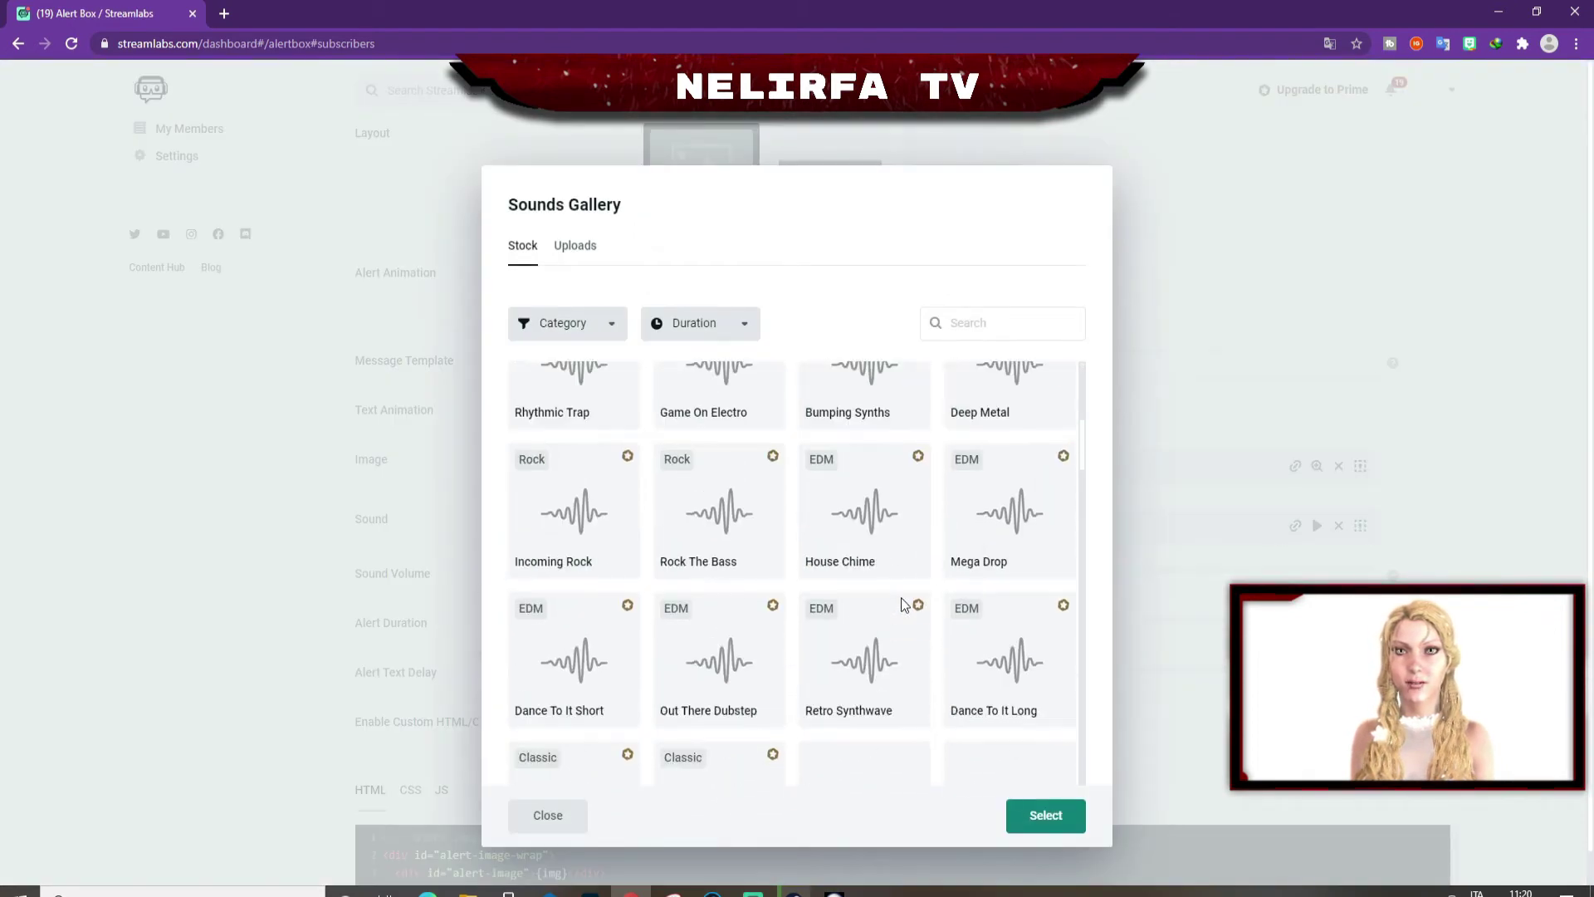
pyautogui.scroll(-10, 904, 604)
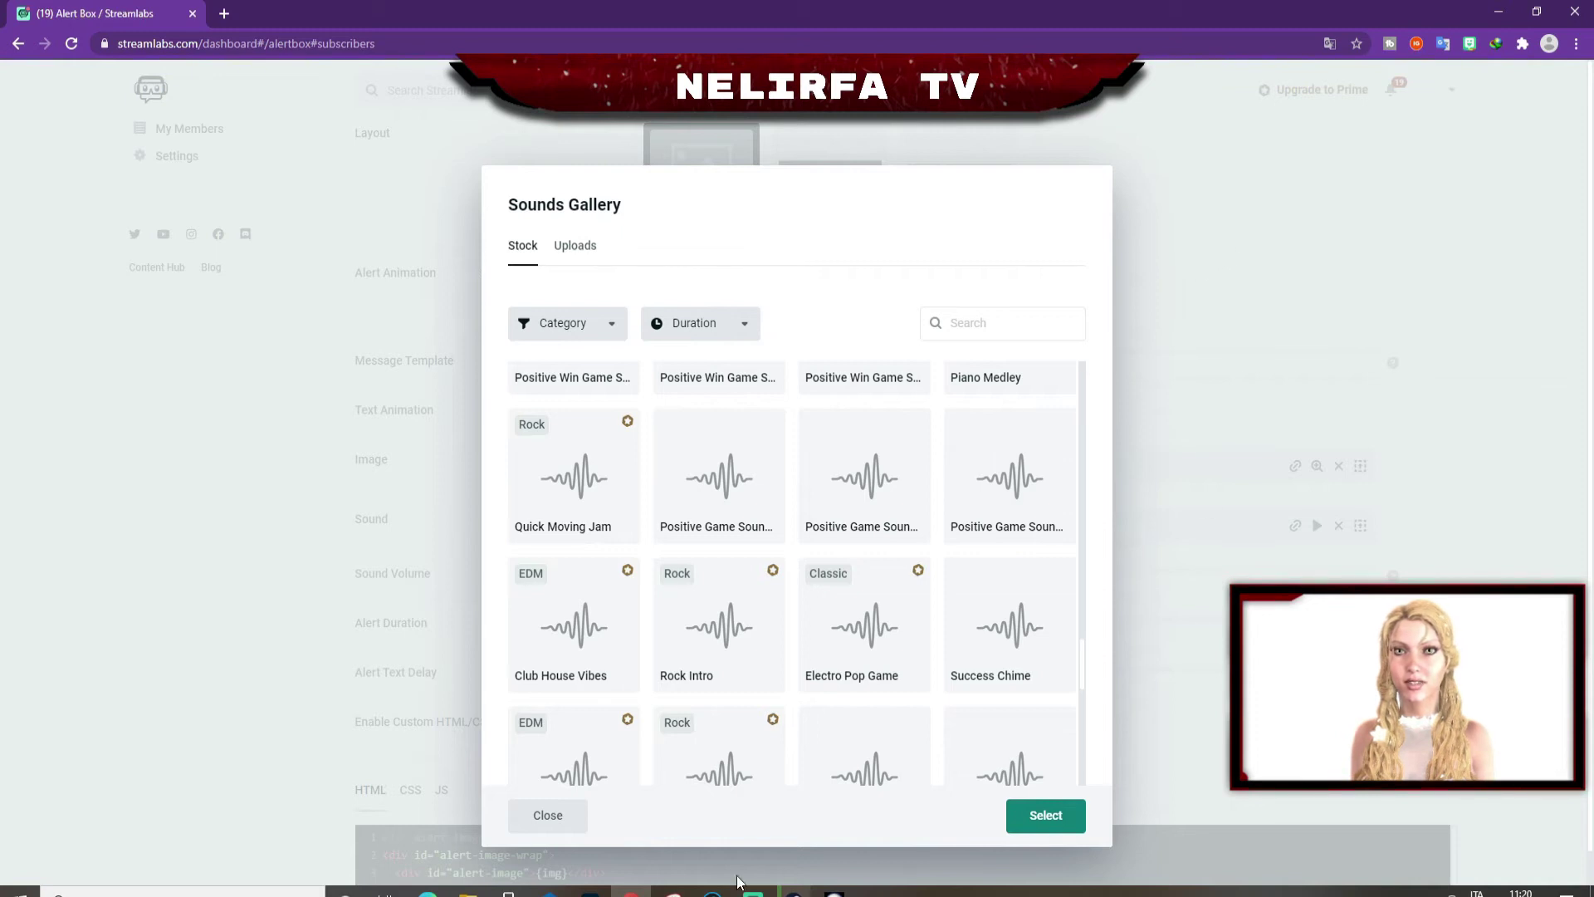
pyautogui.click(550, 818)
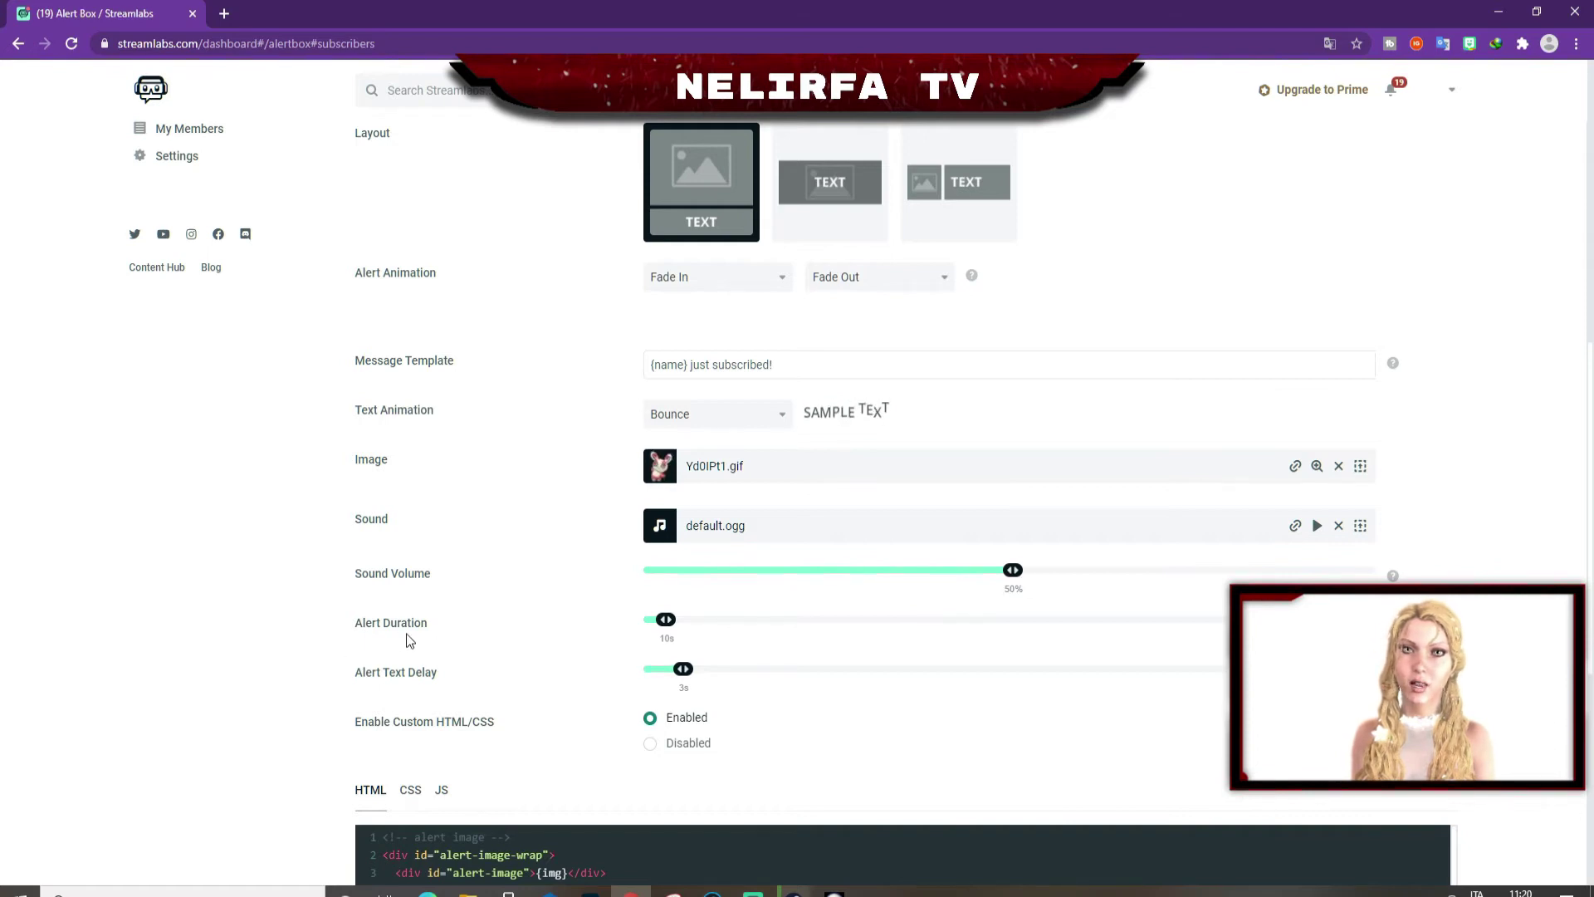
# Review the remaining subscriber alert options down to the custom HTML code and save the alert settings.
pyautogui.scroll(-1, 498, 641)
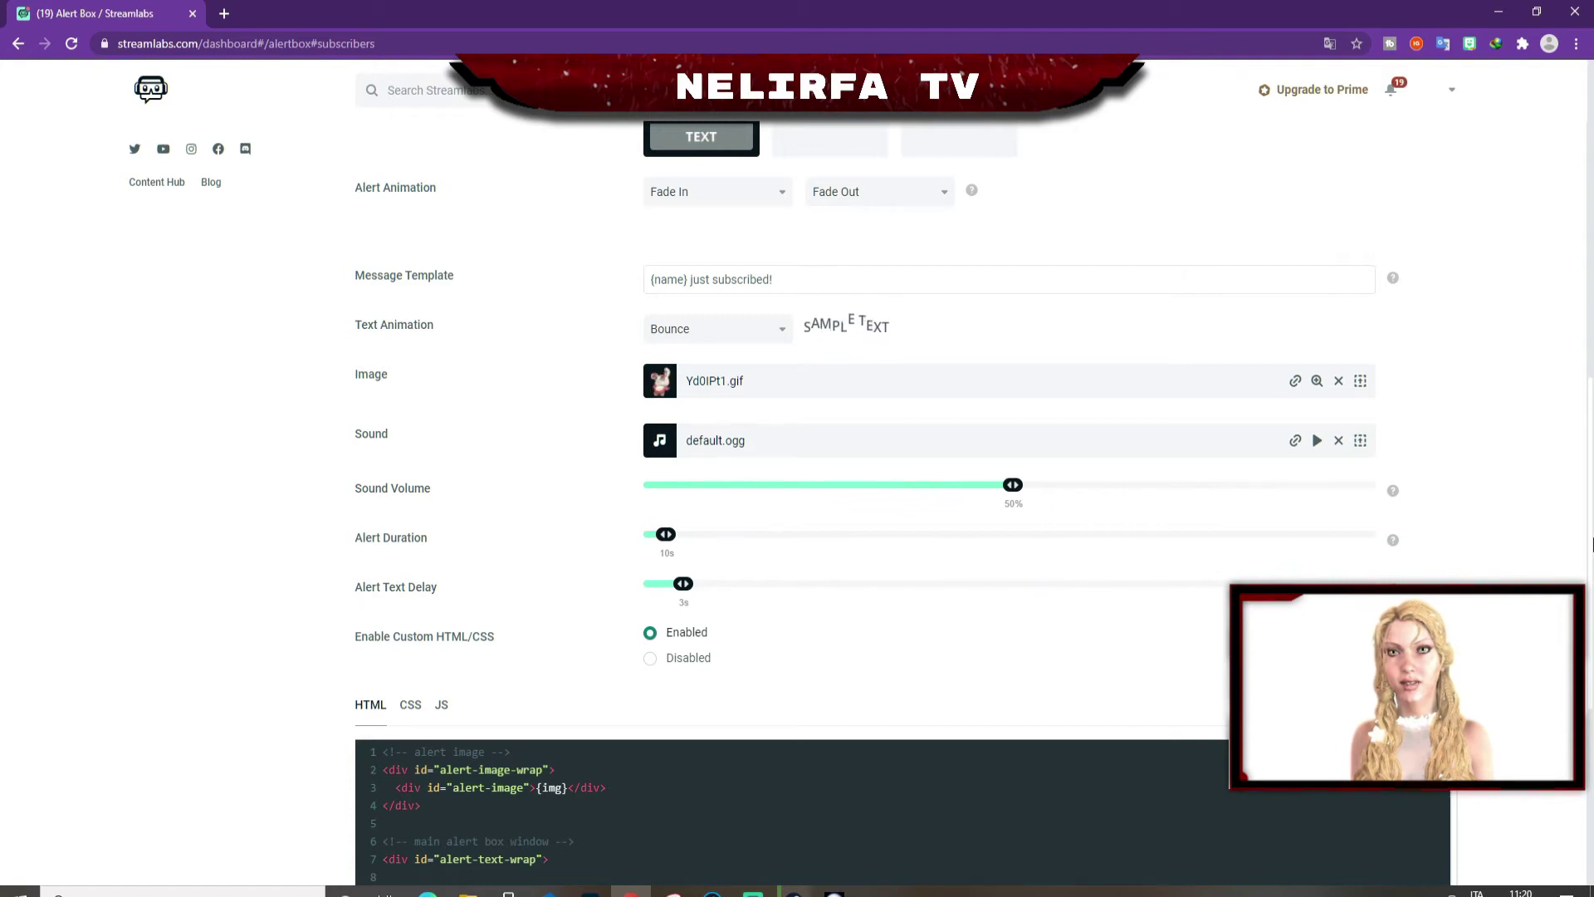
pyautogui.scroll(-3, 1520, 569)
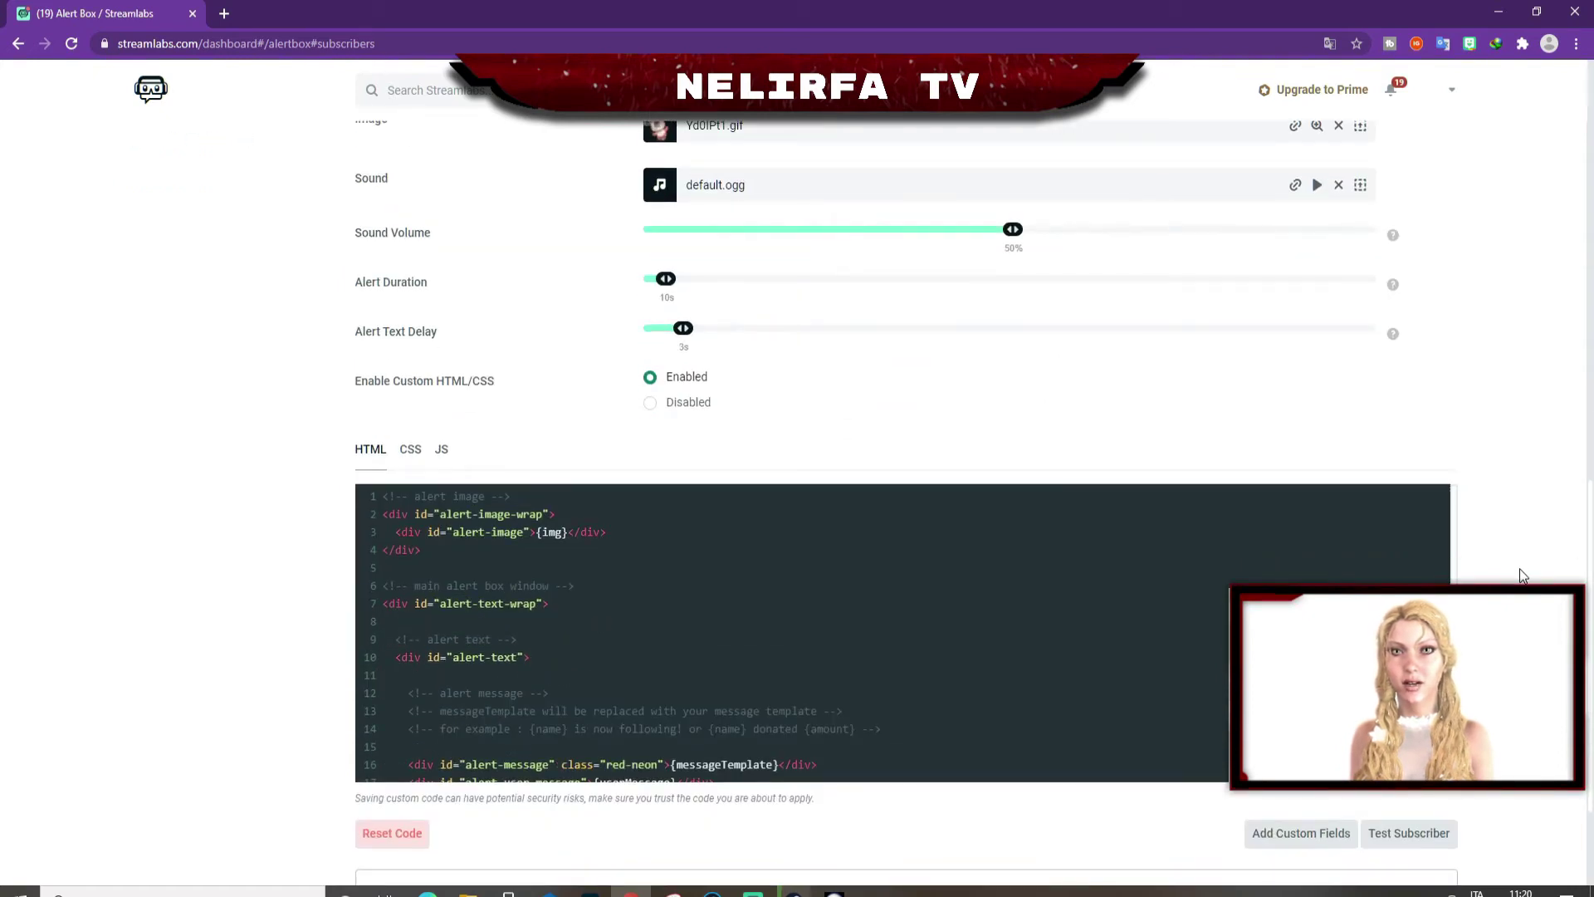
pyautogui.scroll(-2, 1522, 575)
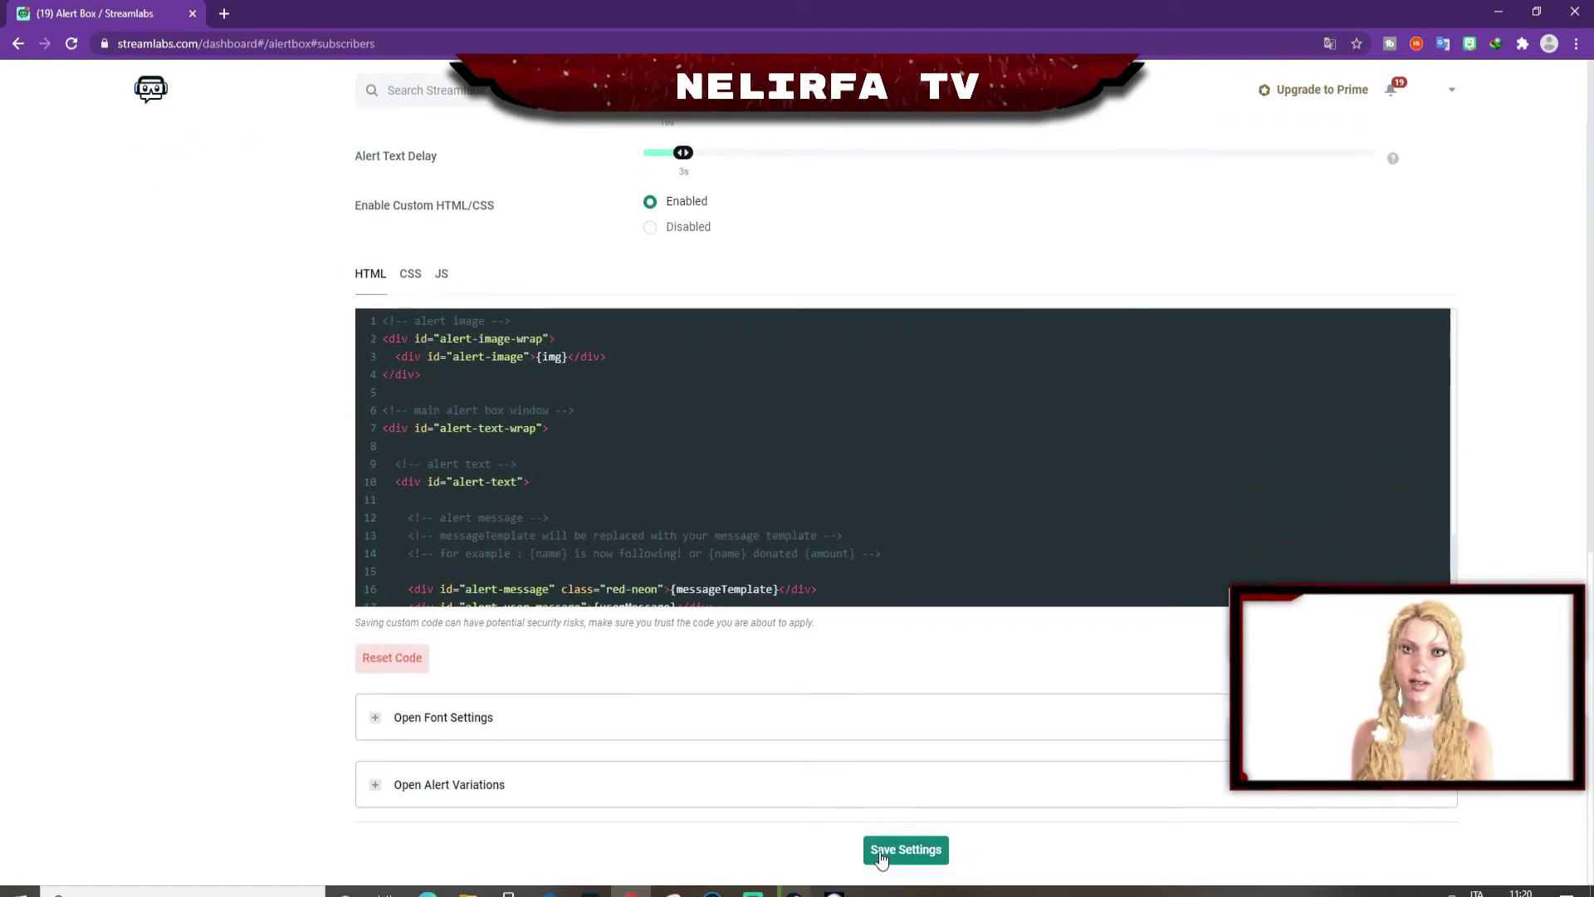
pyautogui.click(904, 850)
# Reopen the image gallery for the subscriber alert and look through the stock images.
pyautogui.scroll(4, 1083, 751)
pyautogui.scroll(6, 1082, 749)
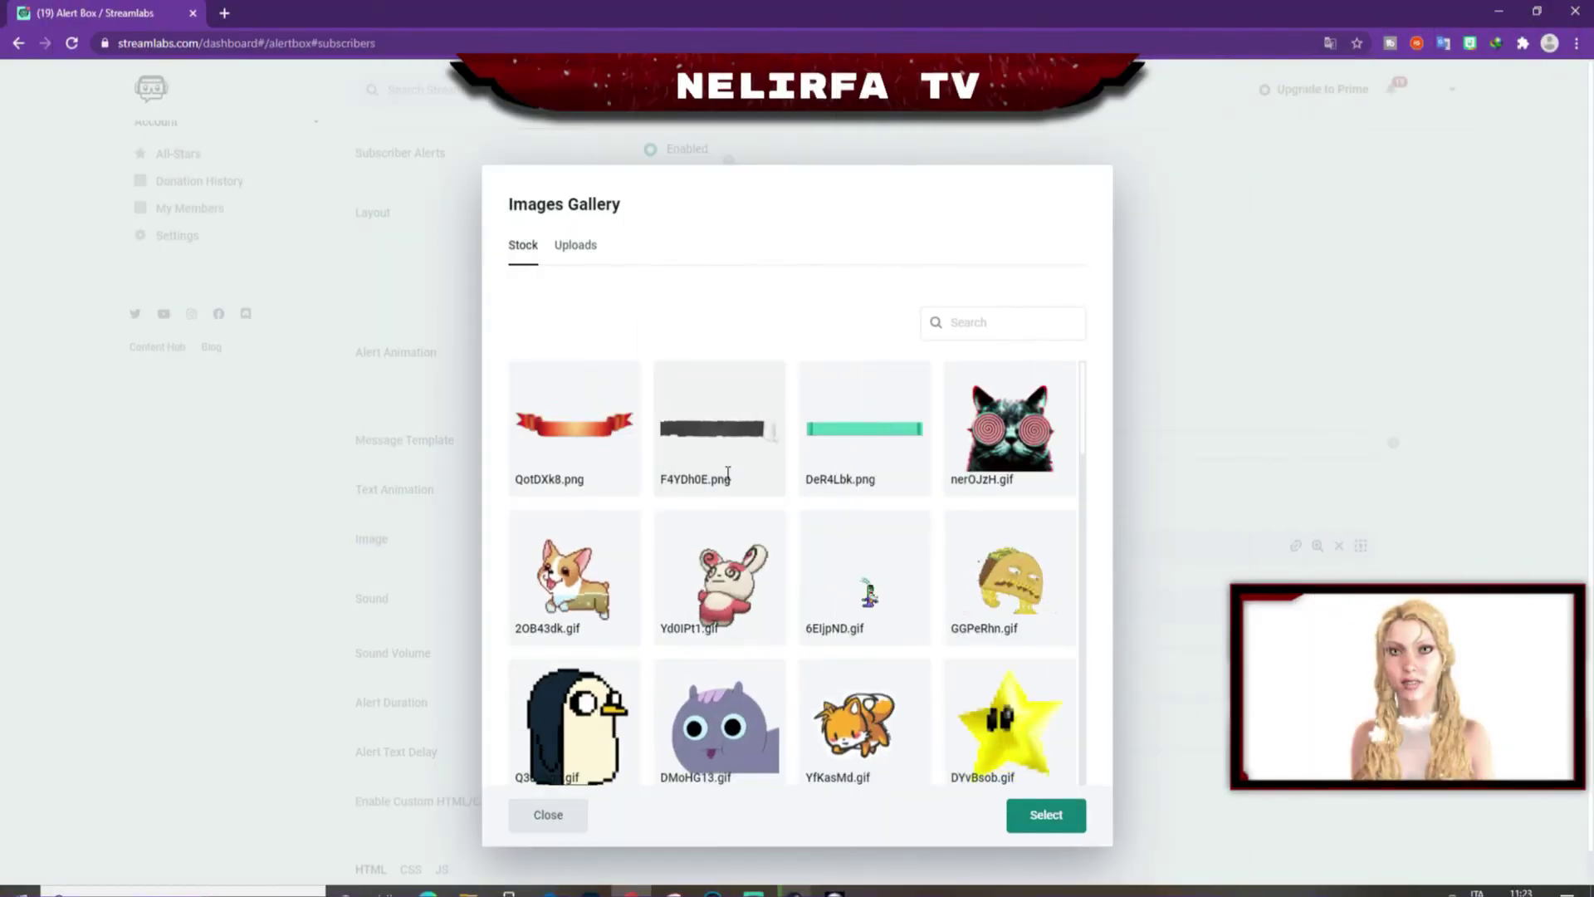
pyautogui.scroll(-5, 726, 473)
pyautogui.scroll(-7, 730, 490)
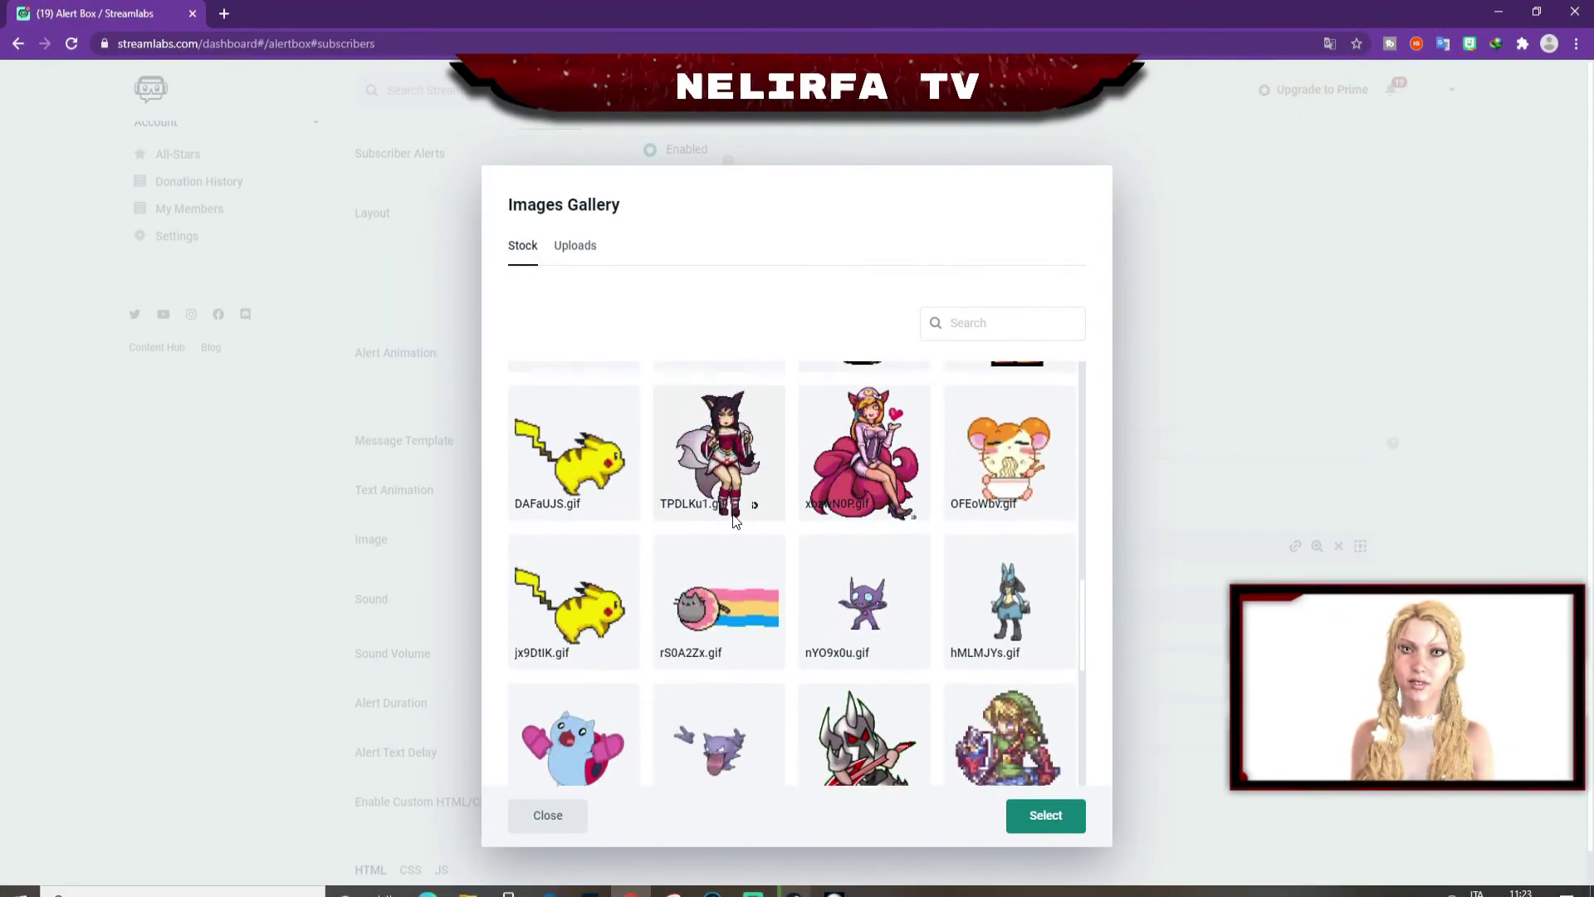
pyautogui.scroll(-7, 733, 520)
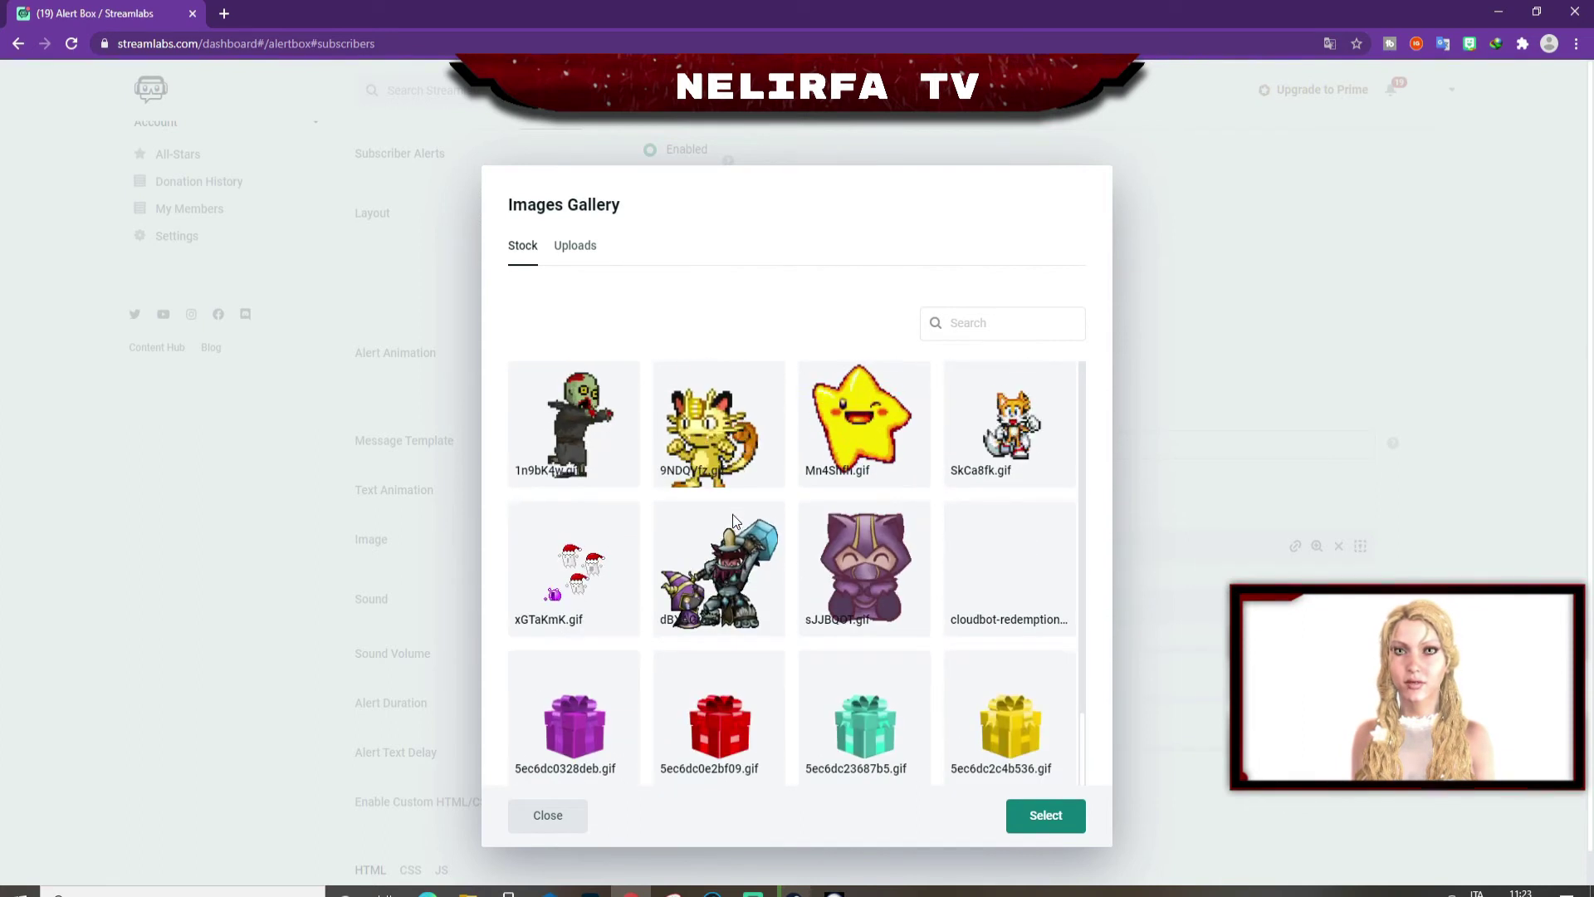
pyautogui.scroll(6, 714, 581)
pyautogui.scroll(10, 708, 613)
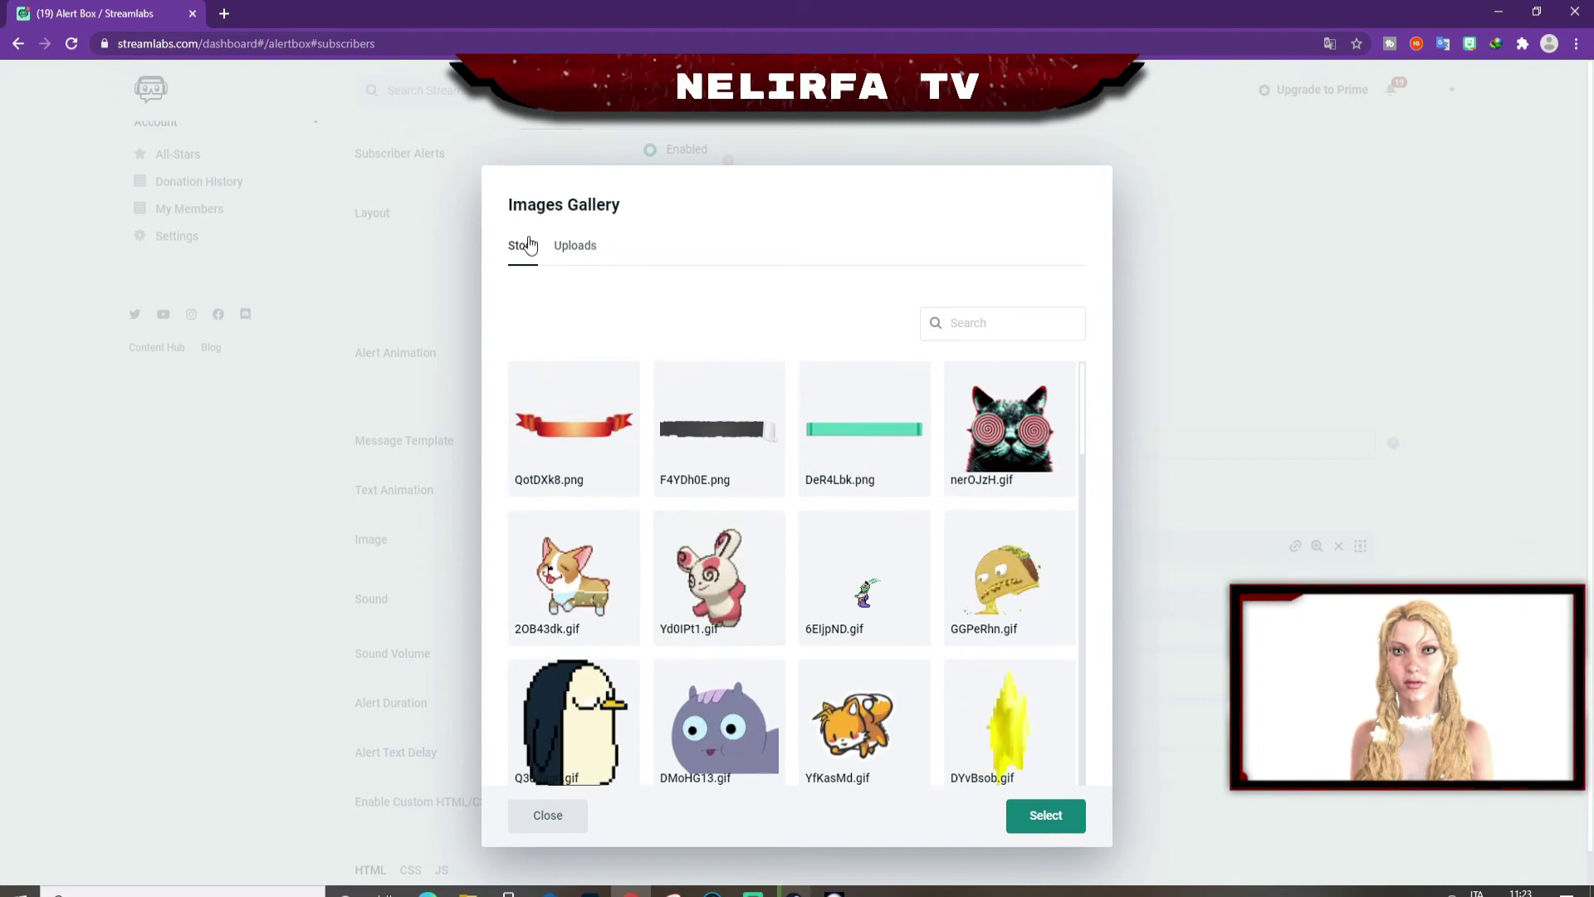
# View the uploaded alert images, open the upload file chooser, and close both without selecting or uploading anything.
pyautogui.click(574, 247)
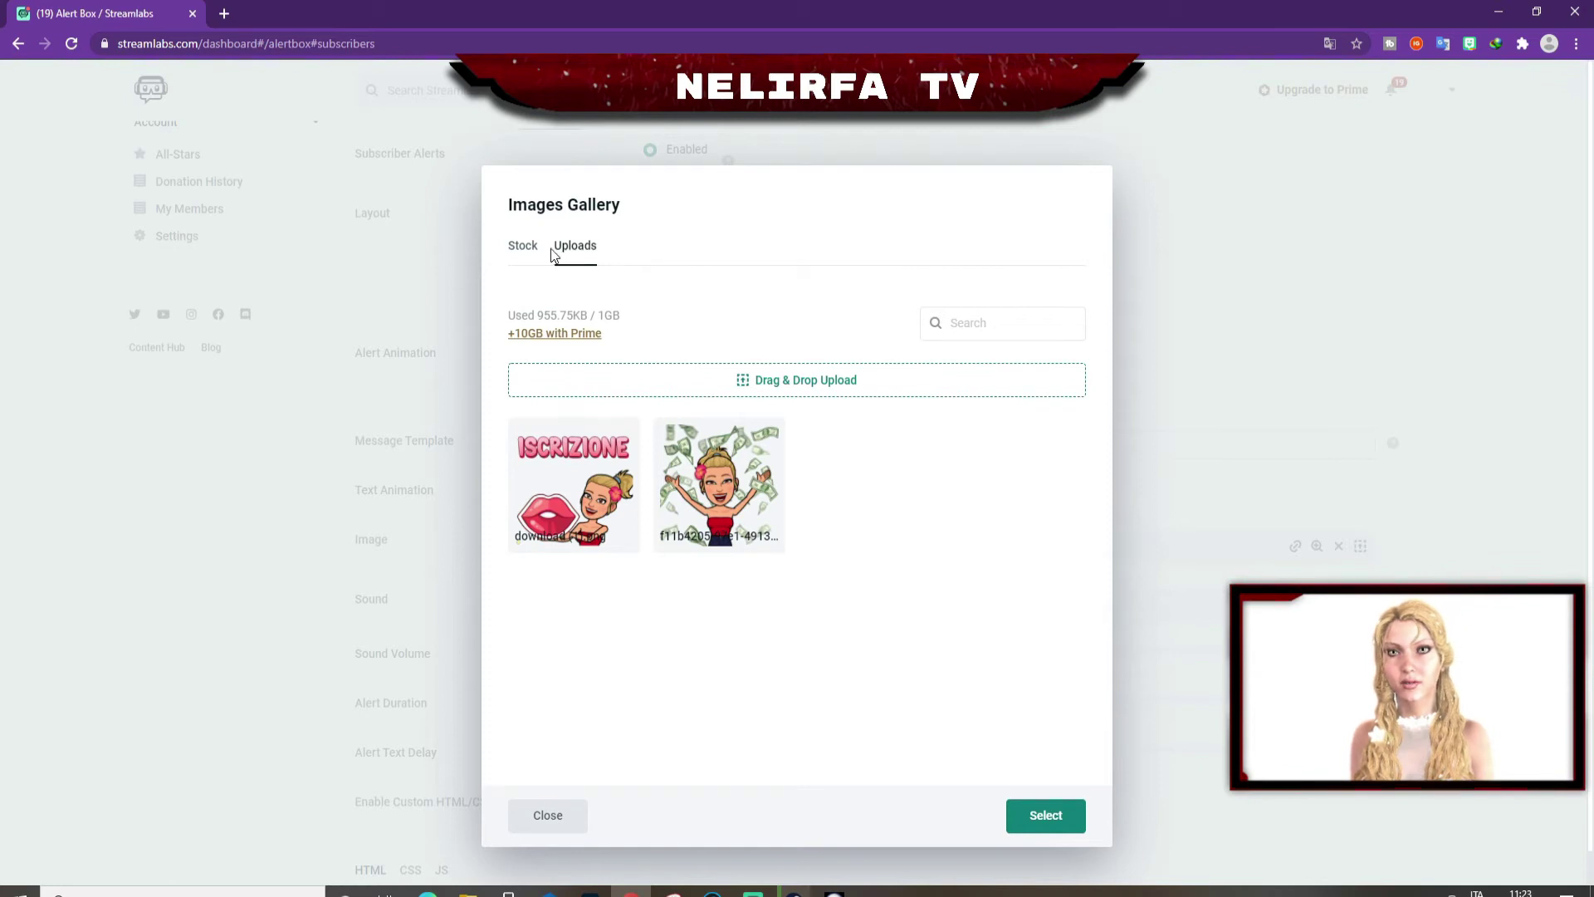
pyautogui.click(817, 383)
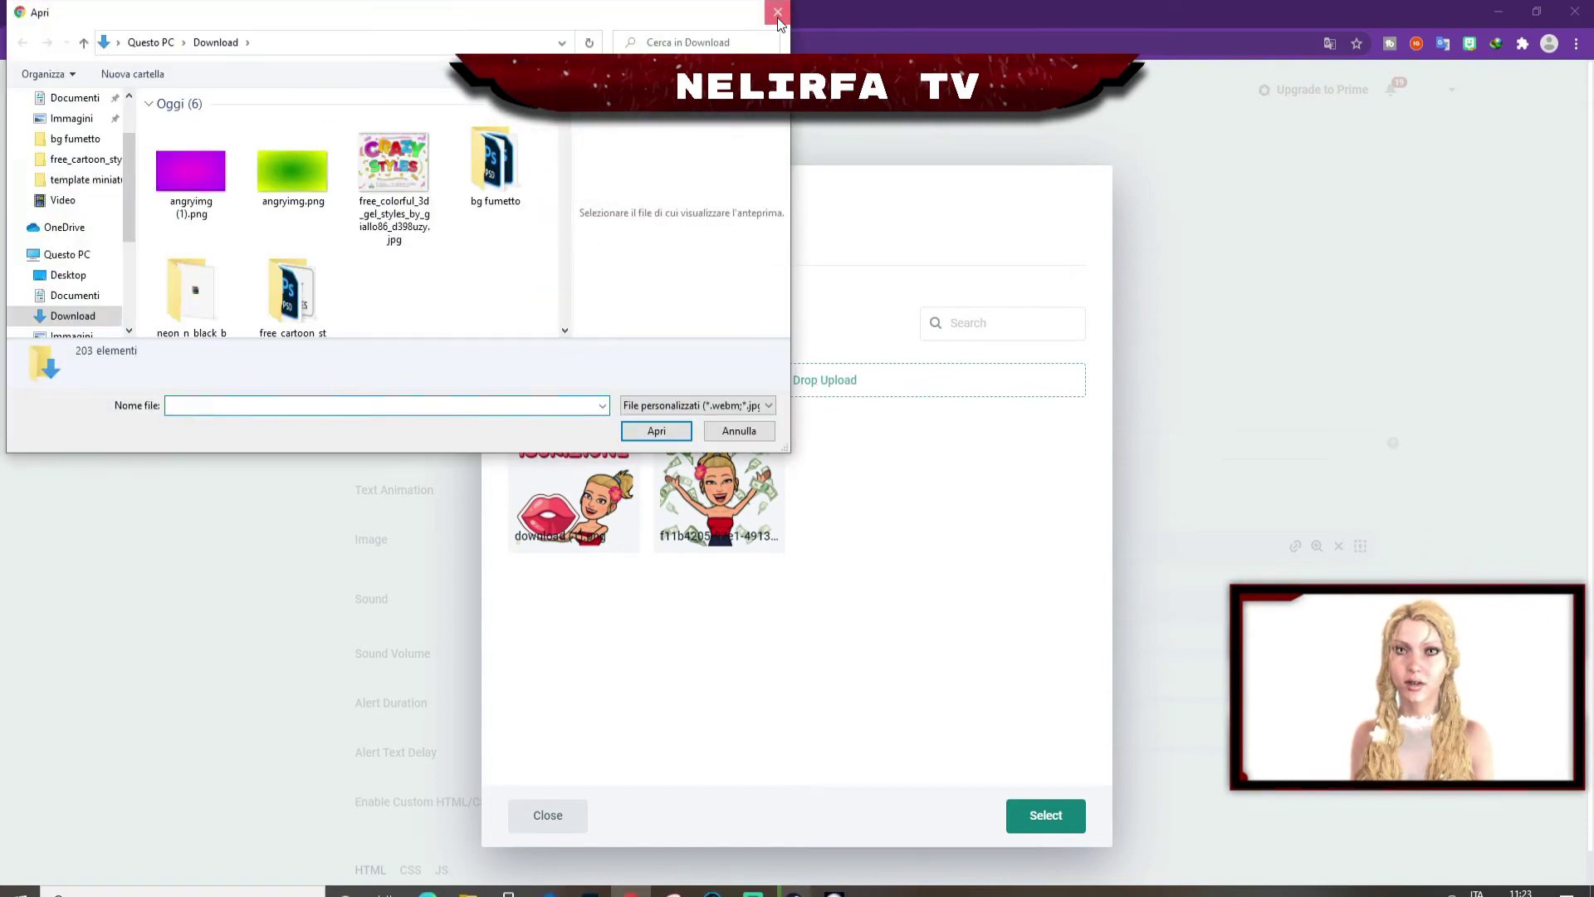
pyautogui.click(777, 13)
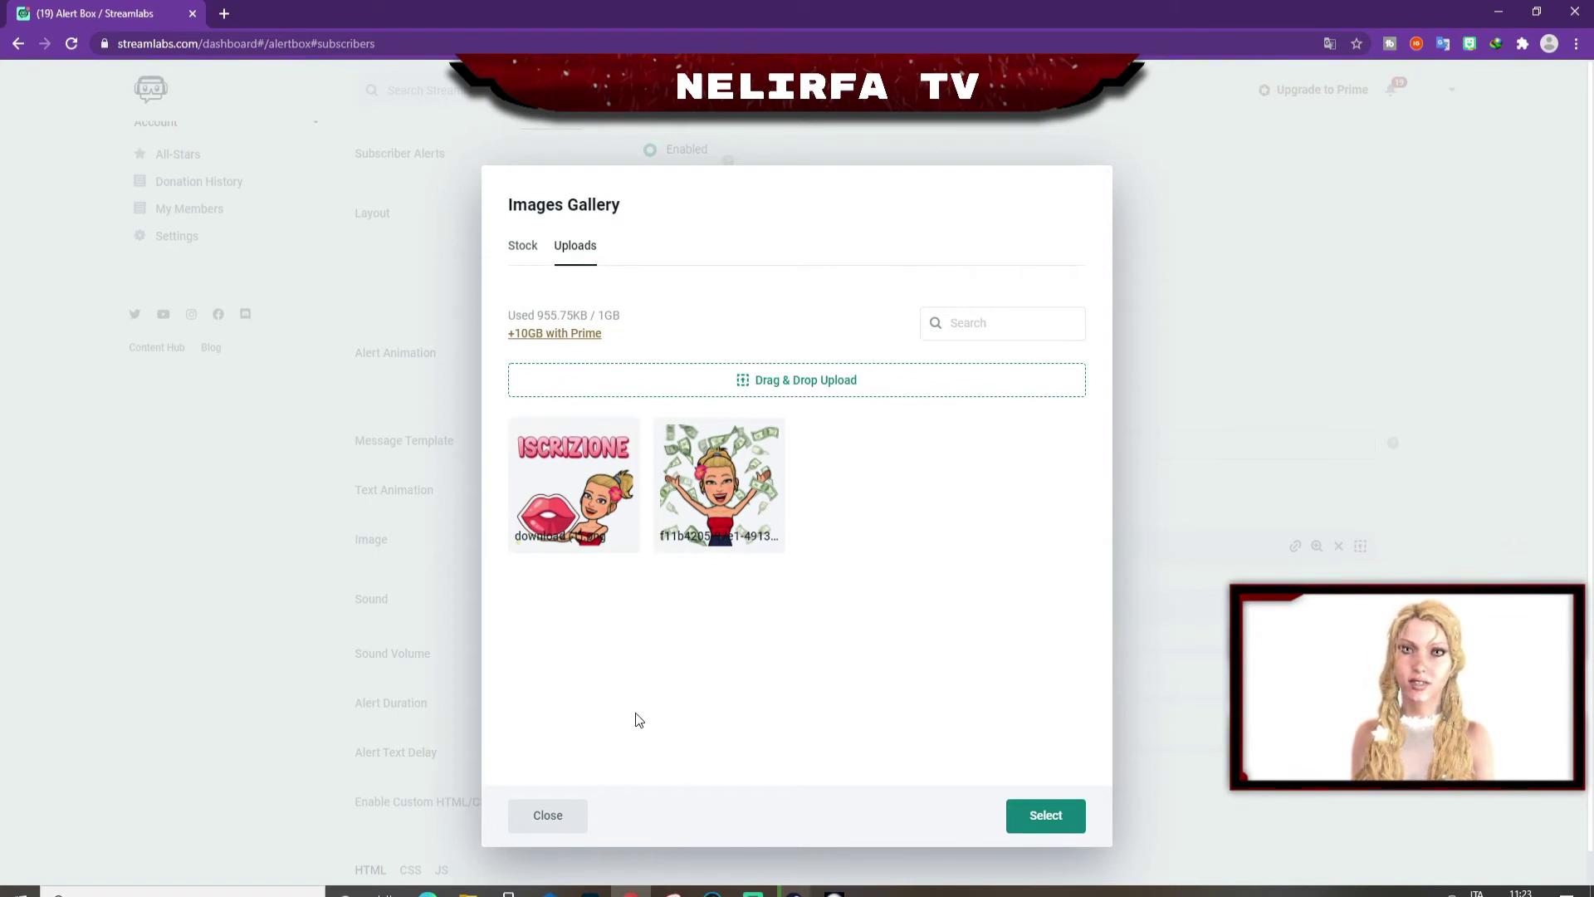
pyautogui.click(548, 814)
pyautogui.scroll(-4, 795, 680)
pyautogui.scroll(-3, 799, 681)
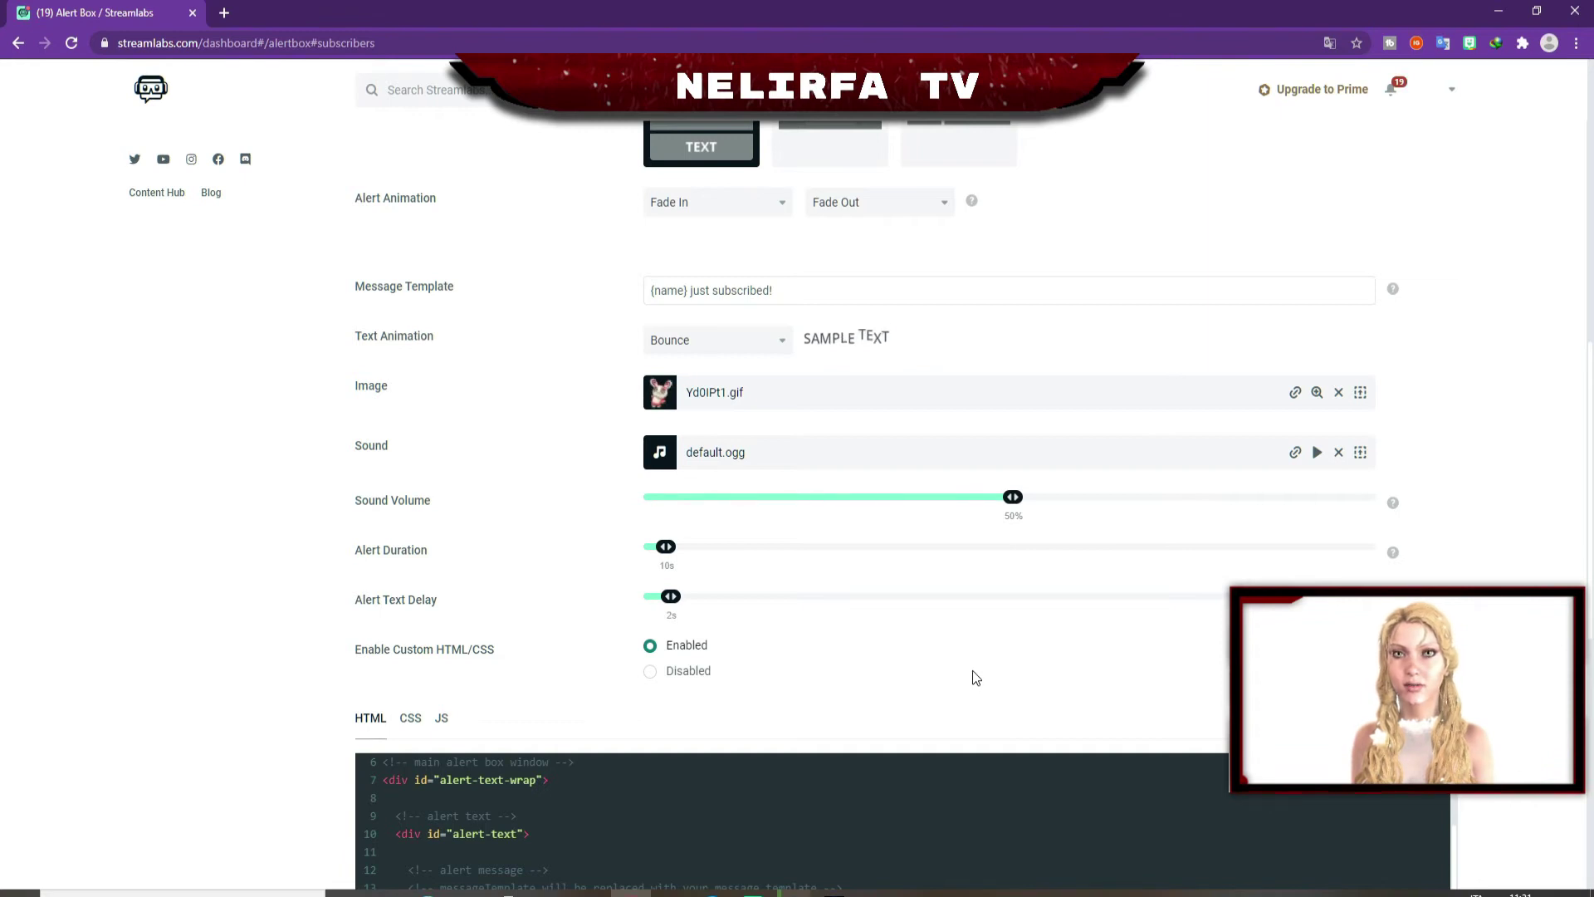
# Change the subscriber alert's message template to "{name} SI E' ISCRITTO !", keeping the name placeholder.
pyautogui.scroll(1, 973, 670)
pyautogui.click(812, 376)
pyautogui.moveTo(824, 378); pyautogui.dragTo(688, 377)
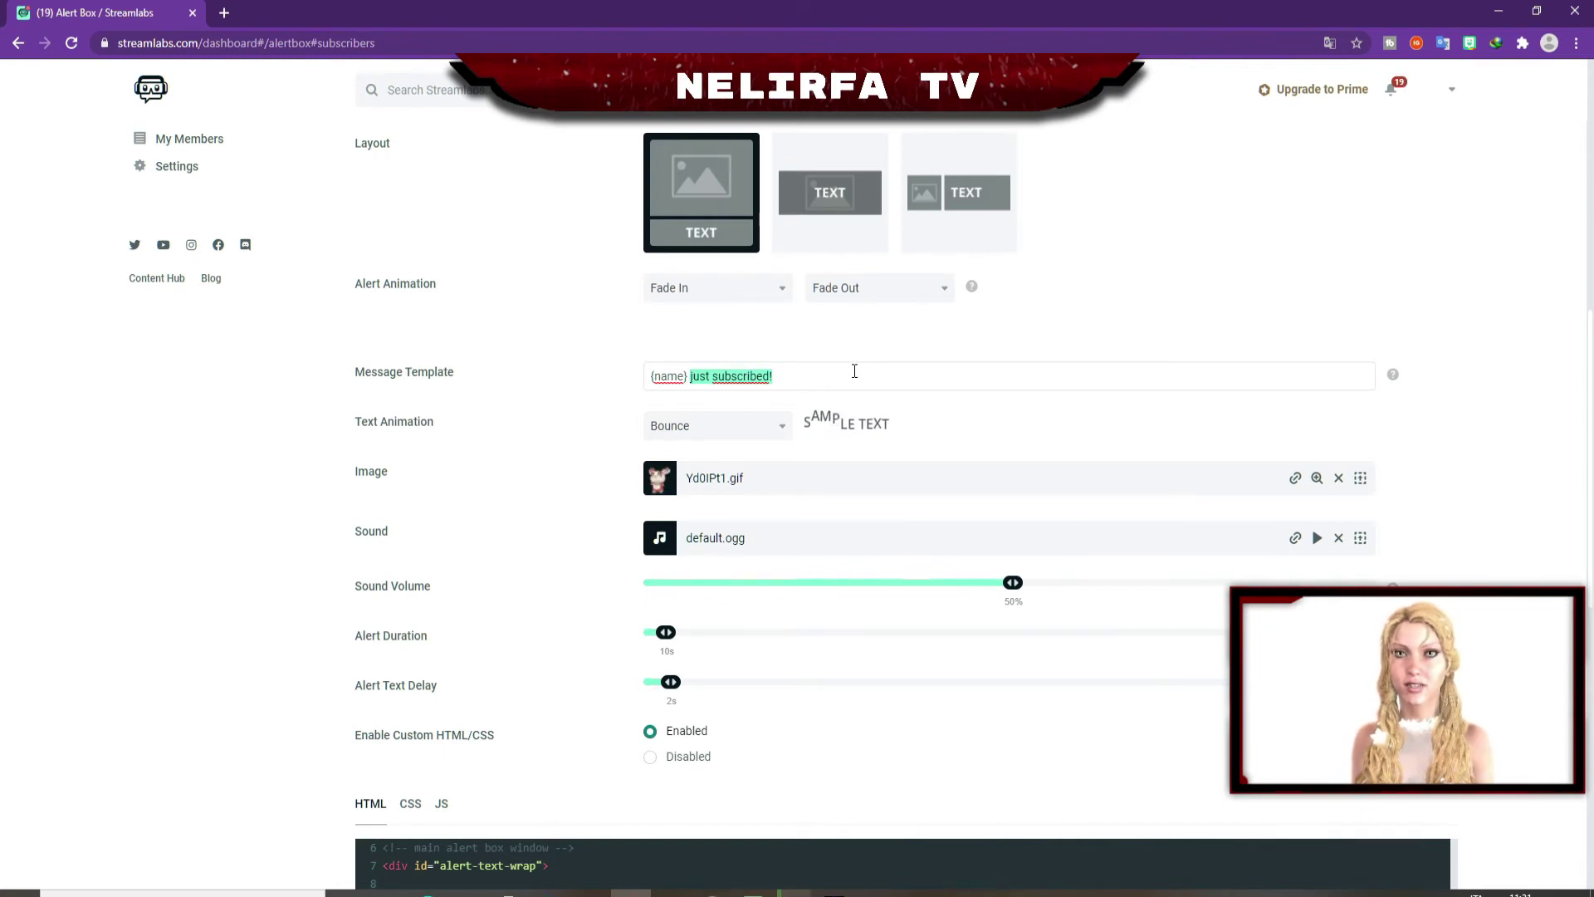
pyautogui.write('Sl')
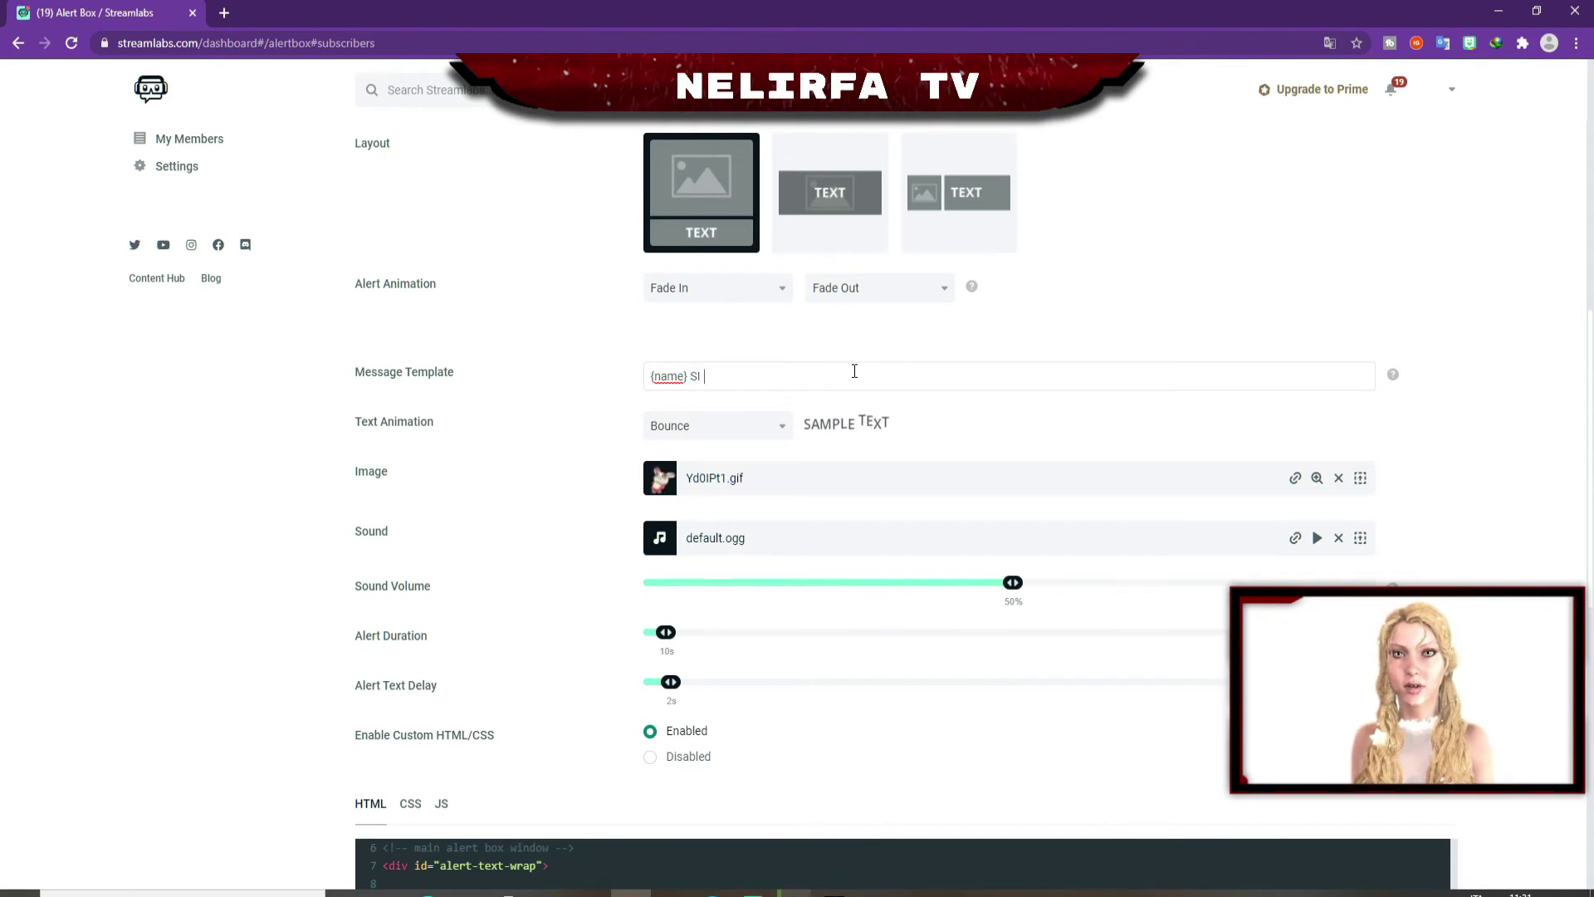
pyautogui.write(" E' ISCRITTO !")
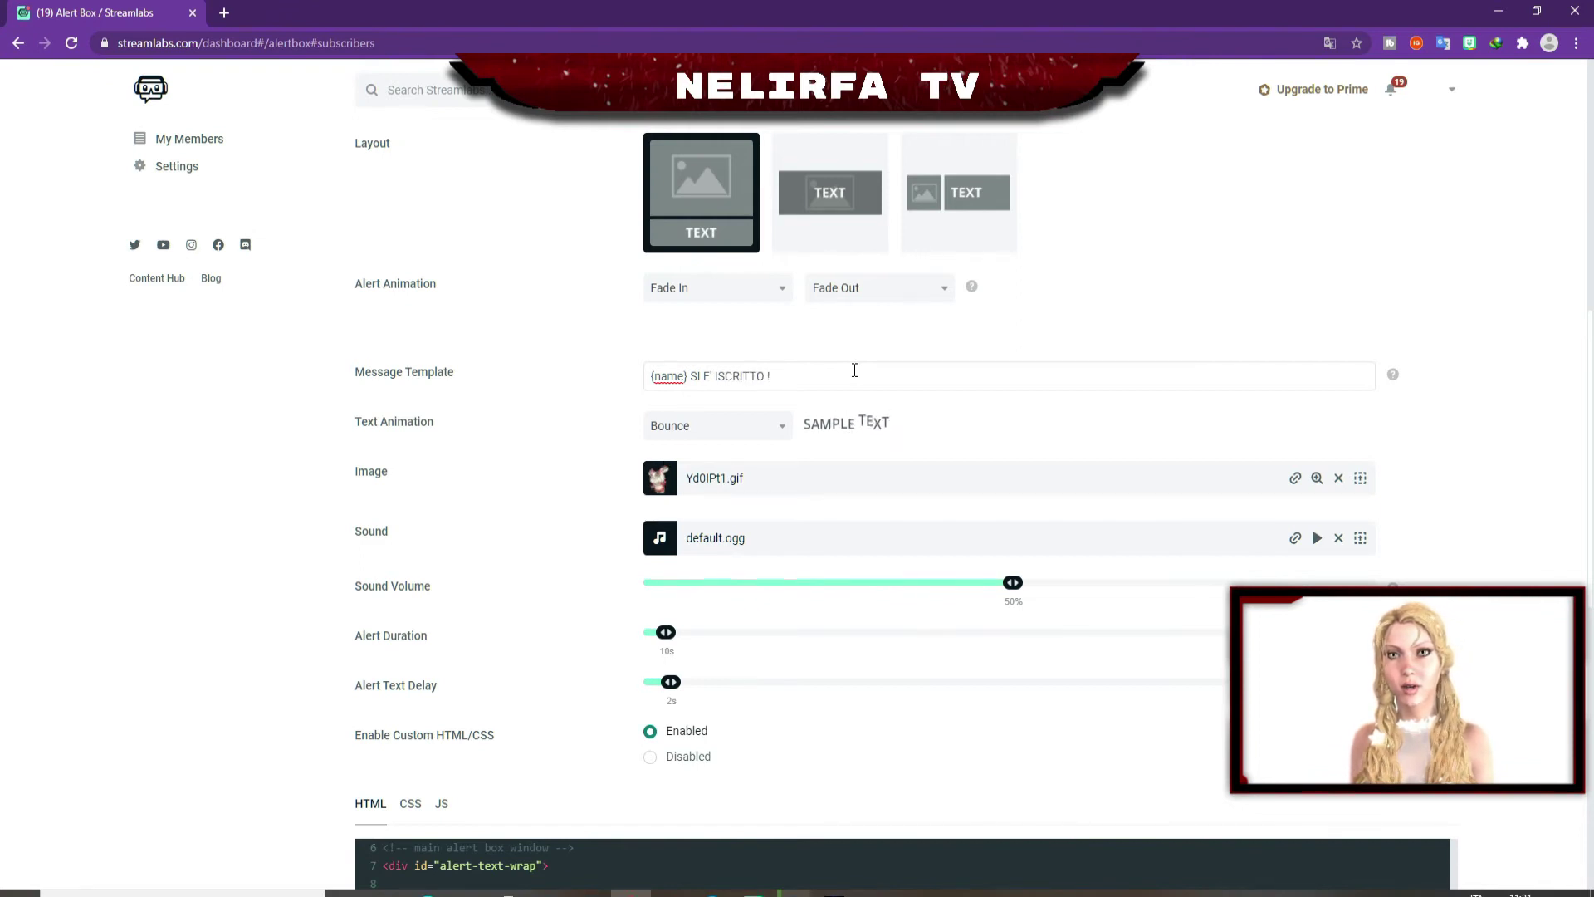
# Check the subscriber alert's font list and text color picker without changing either, and save the settings.
pyautogui.scroll(-7, 947, 534)
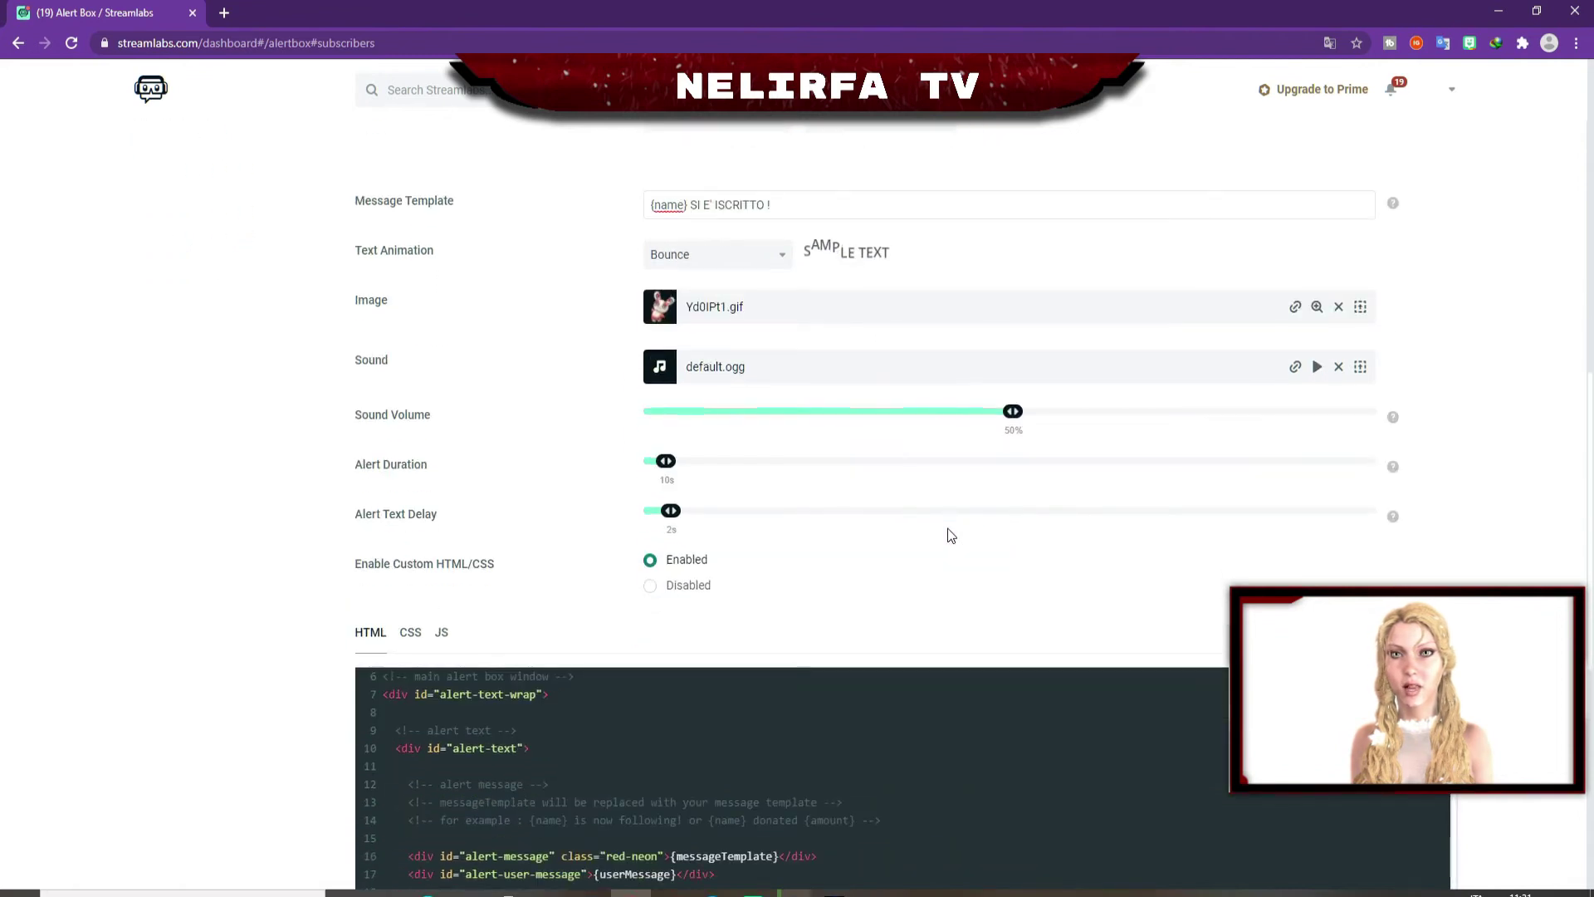
pyautogui.scroll(-2, 947, 534)
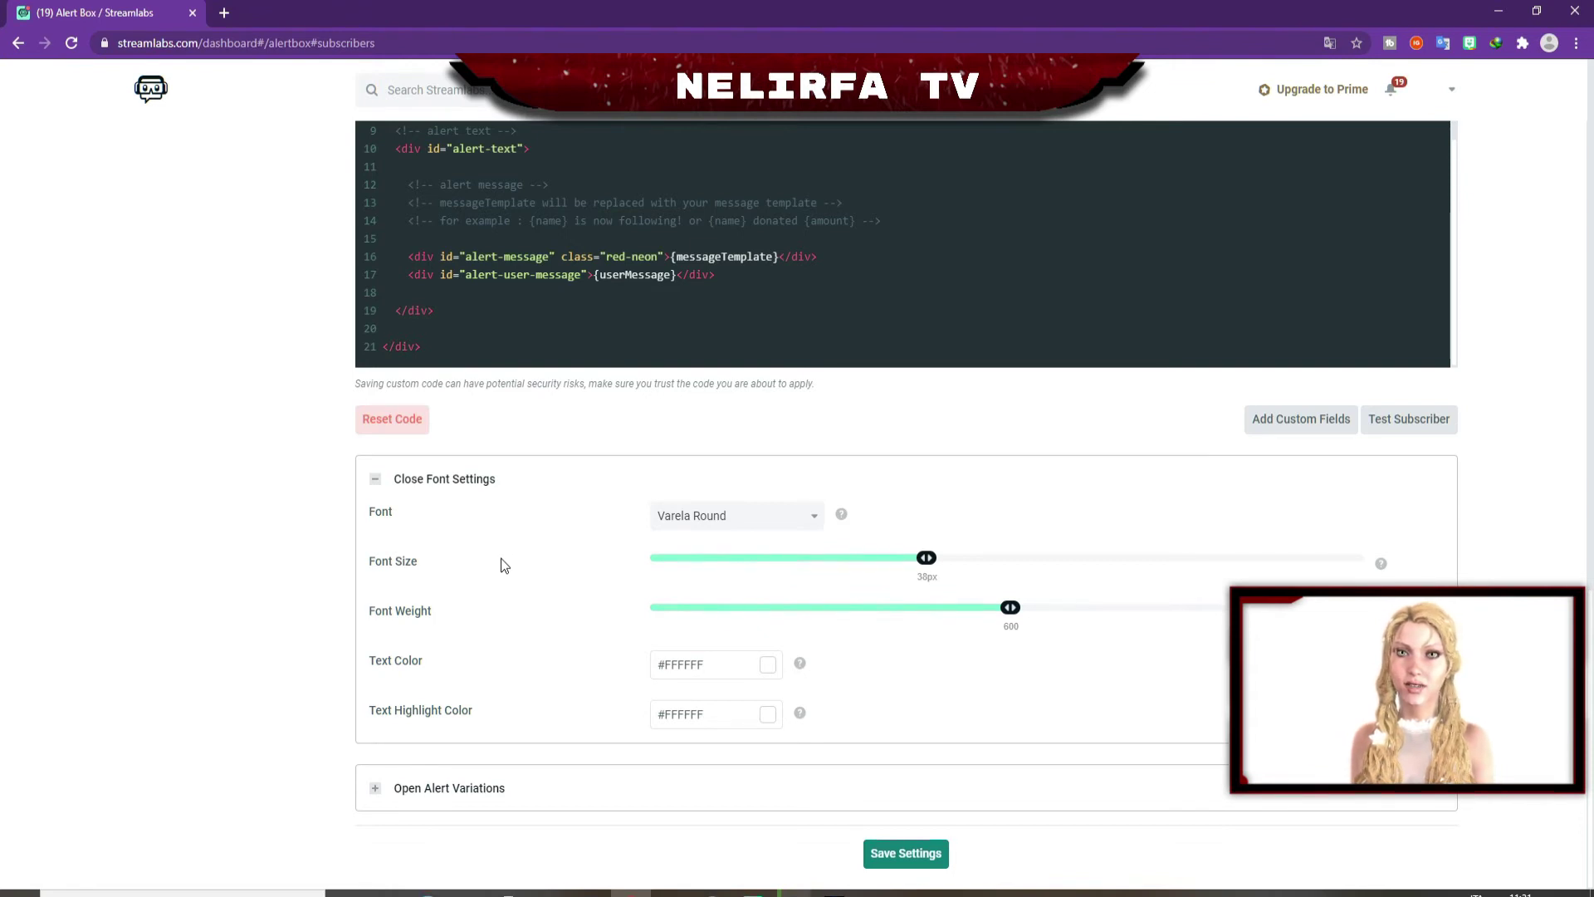
pyautogui.scroll(5, 501, 561)
pyautogui.scroll(-5, 501, 563)
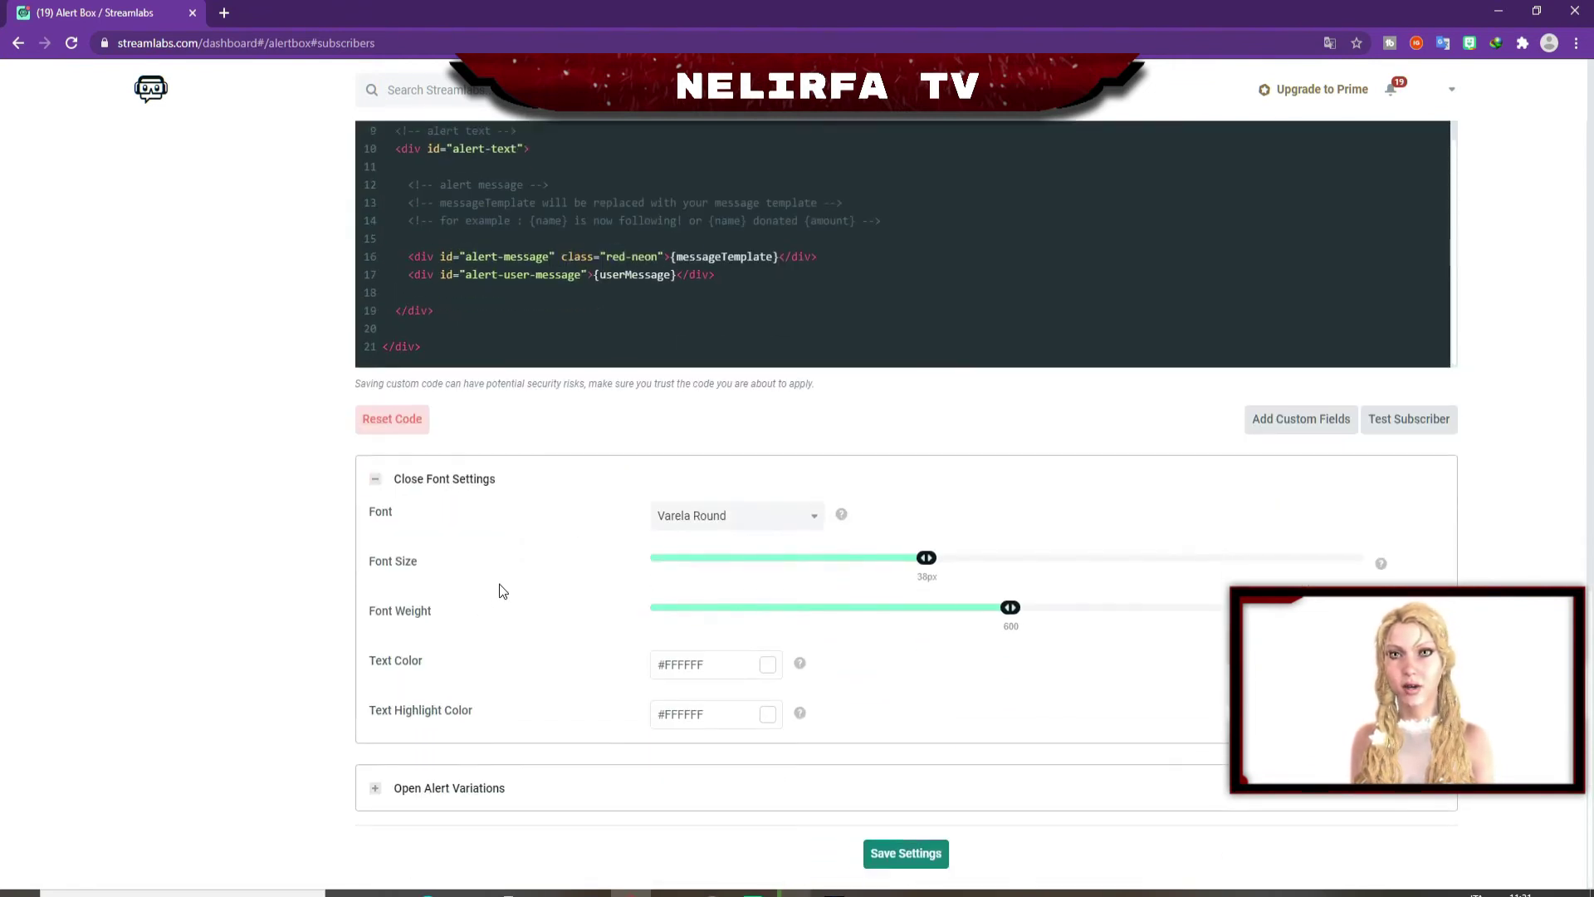
pyautogui.click(799, 523)
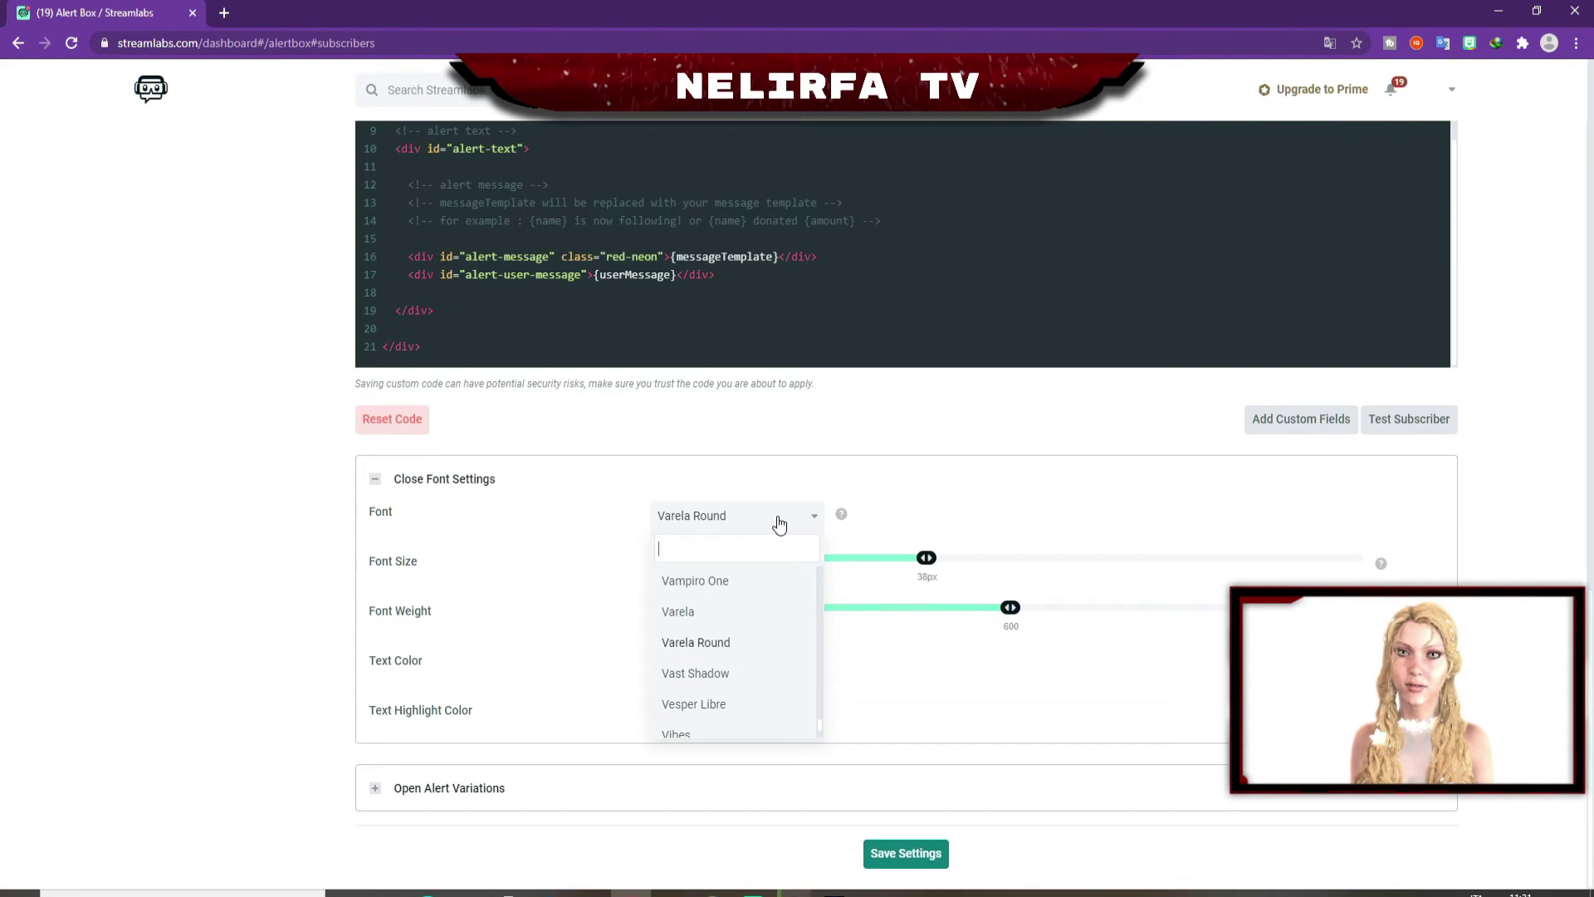
pyautogui.click(779, 523)
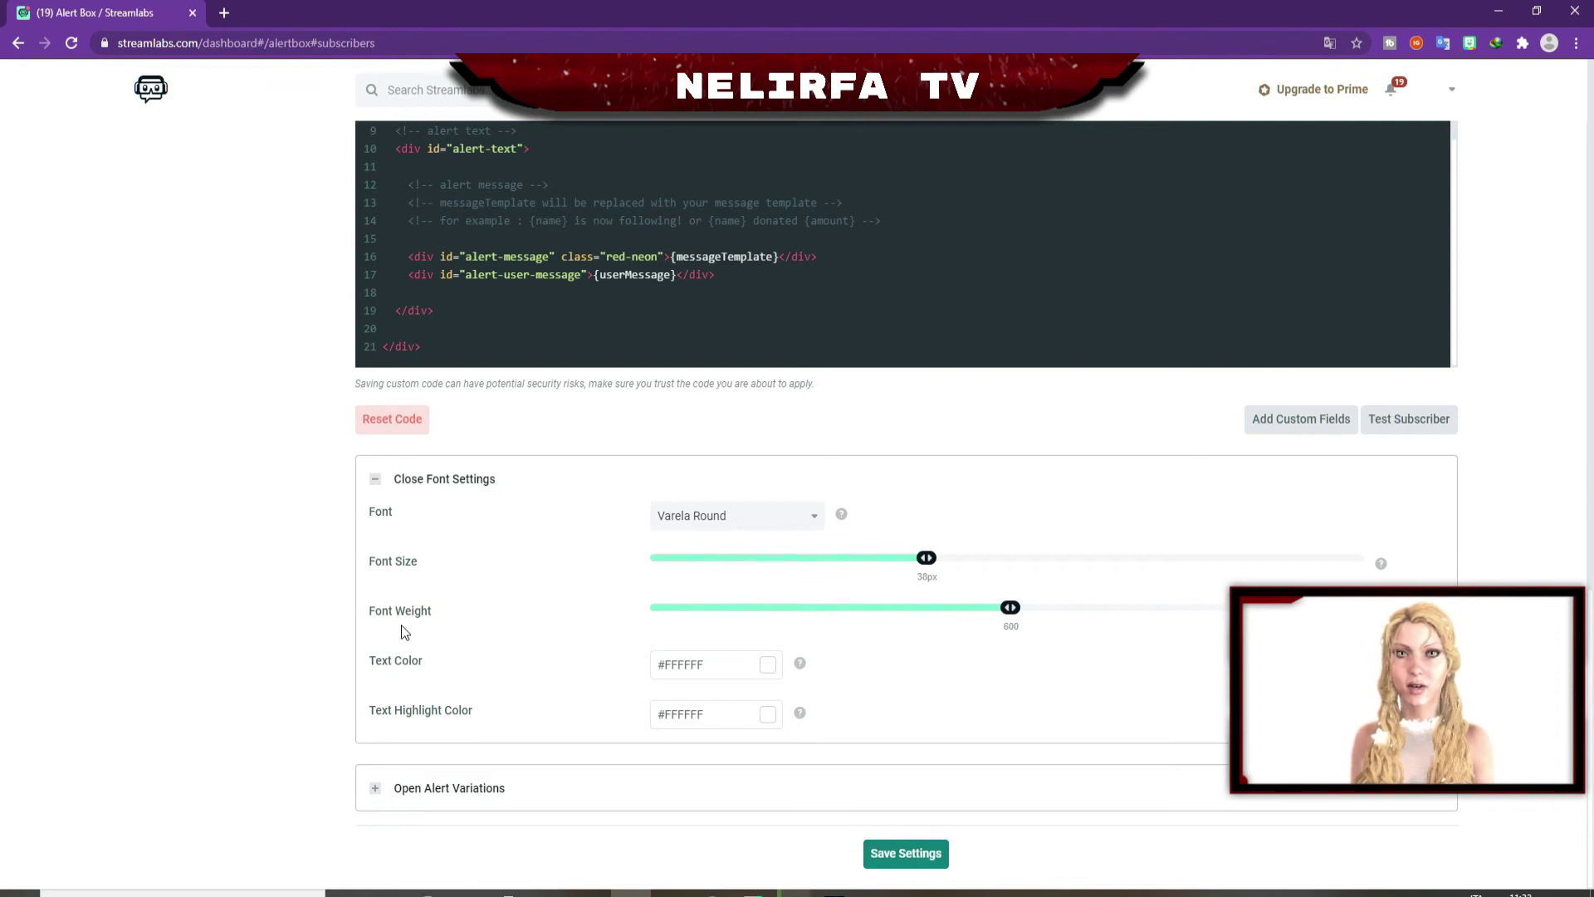
pyautogui.click(767, 666)
pyautogui.scroll(-2, 765, 662)
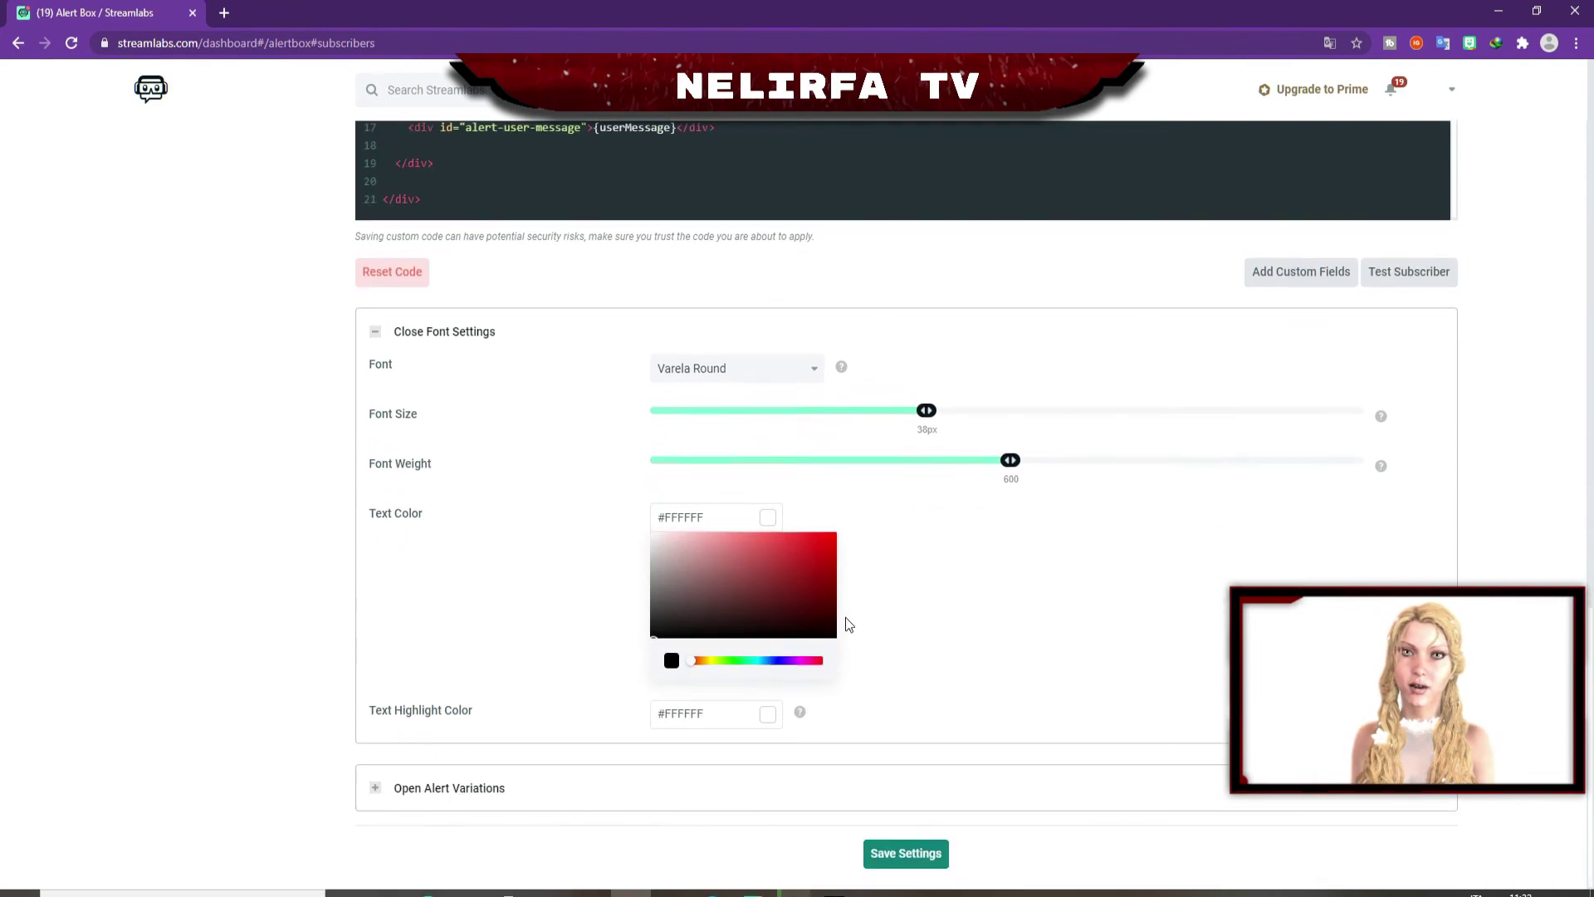
pyautogui.click(966, 579)
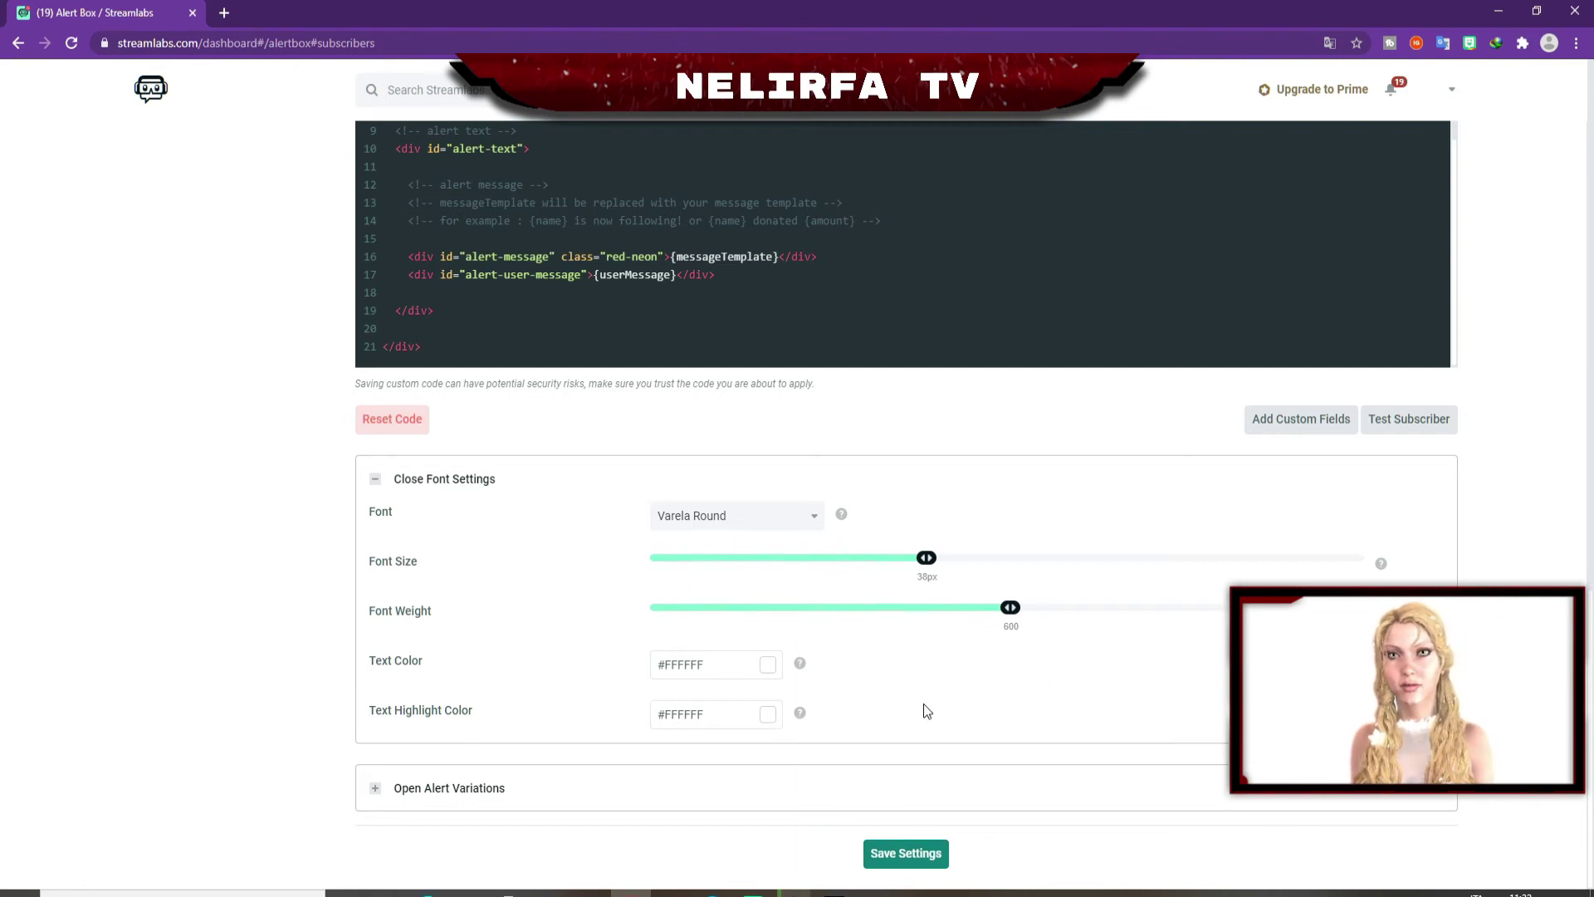
pyautogui.click(902, 856)
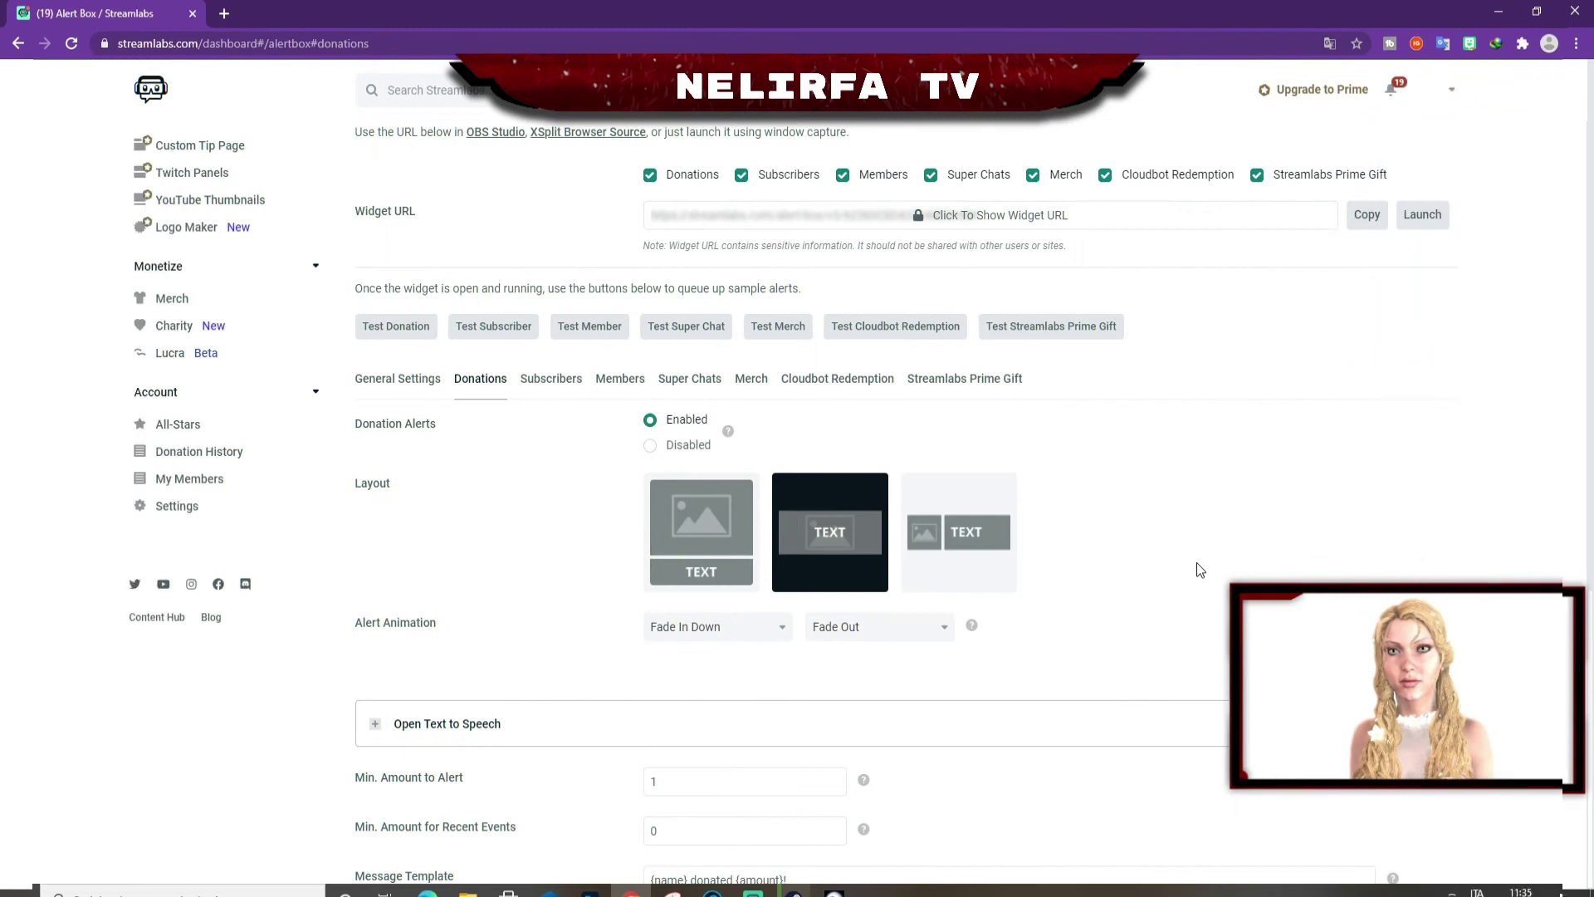
# Set the donation alert's layout to the image above the text.
pyautogui.scroll(1, 1198, 561)
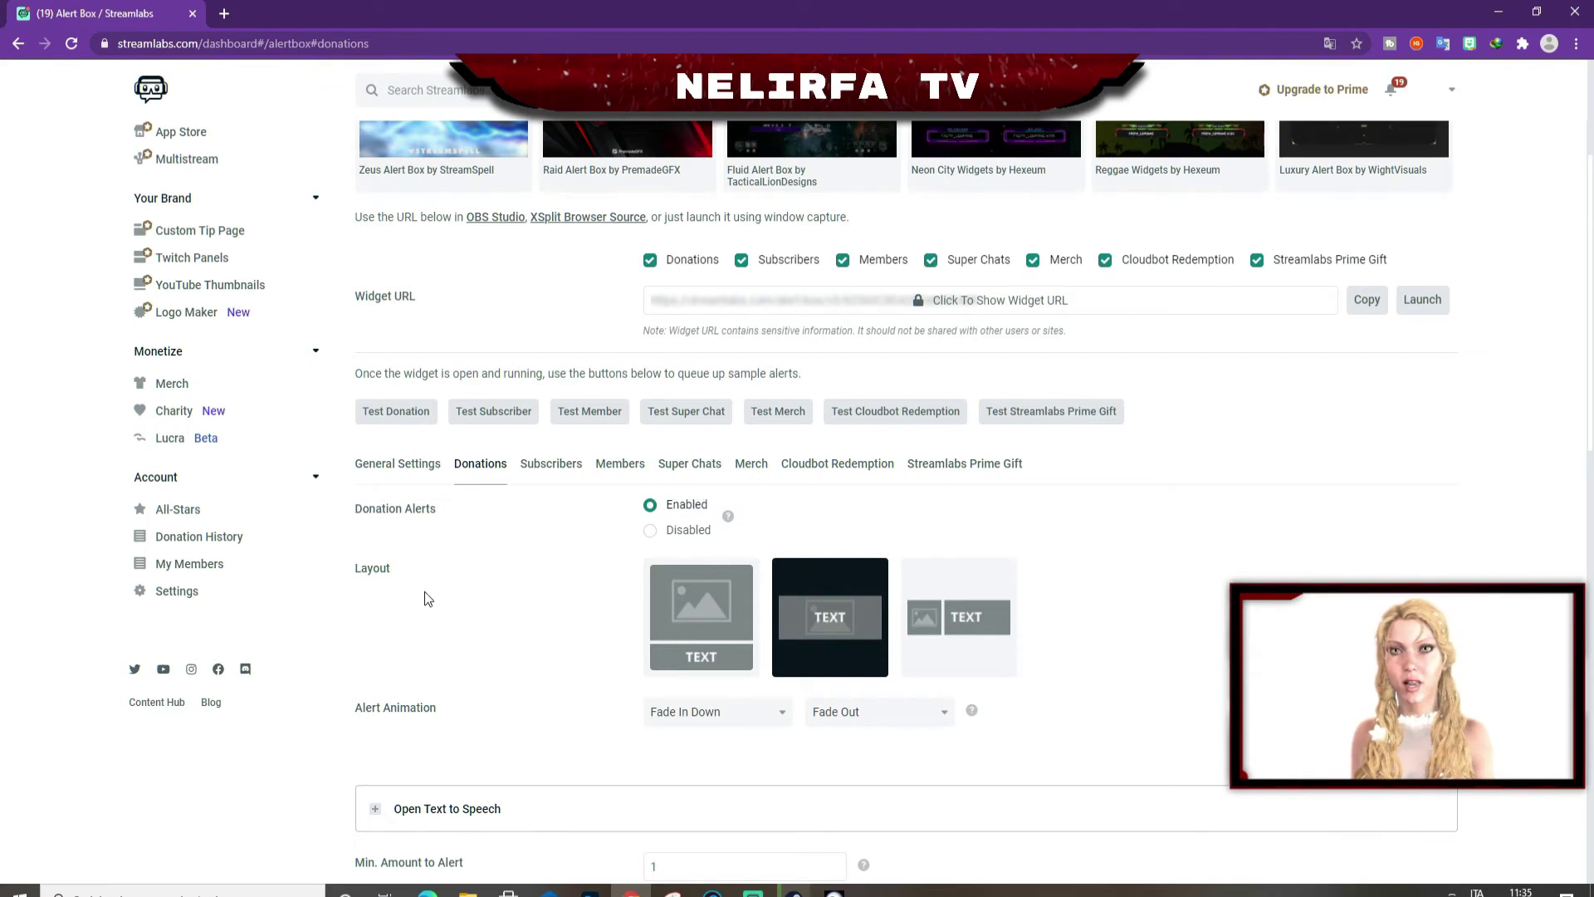
pyautogui.scroll(-1, 459, 609)
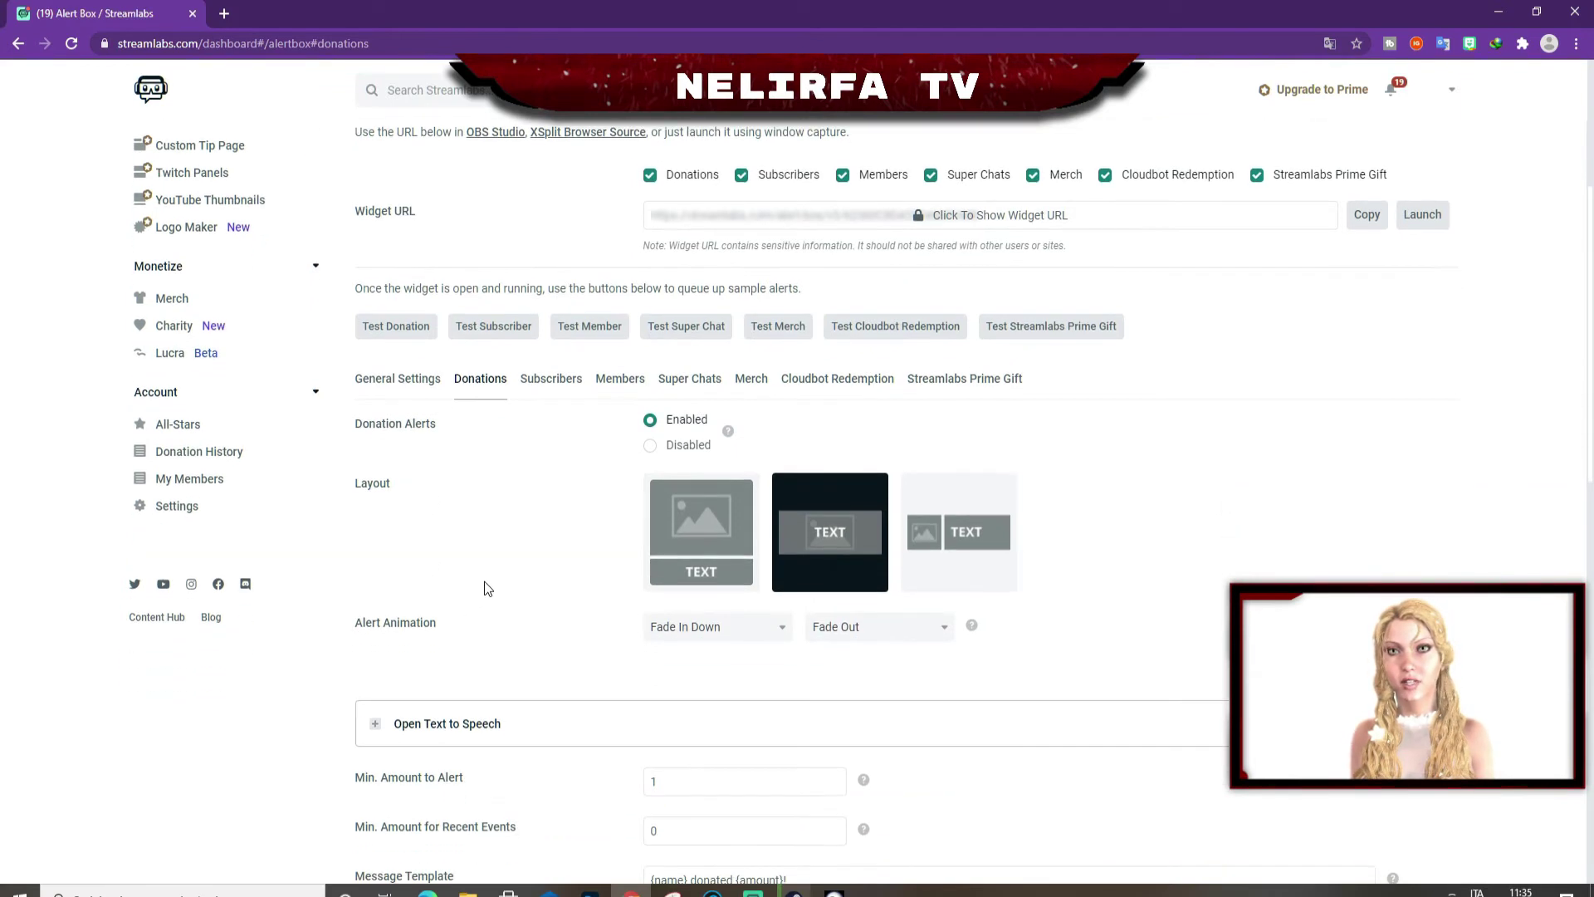
pyautogui.click(695, 550)
pyautogui.scroll(-2, 550, 536)
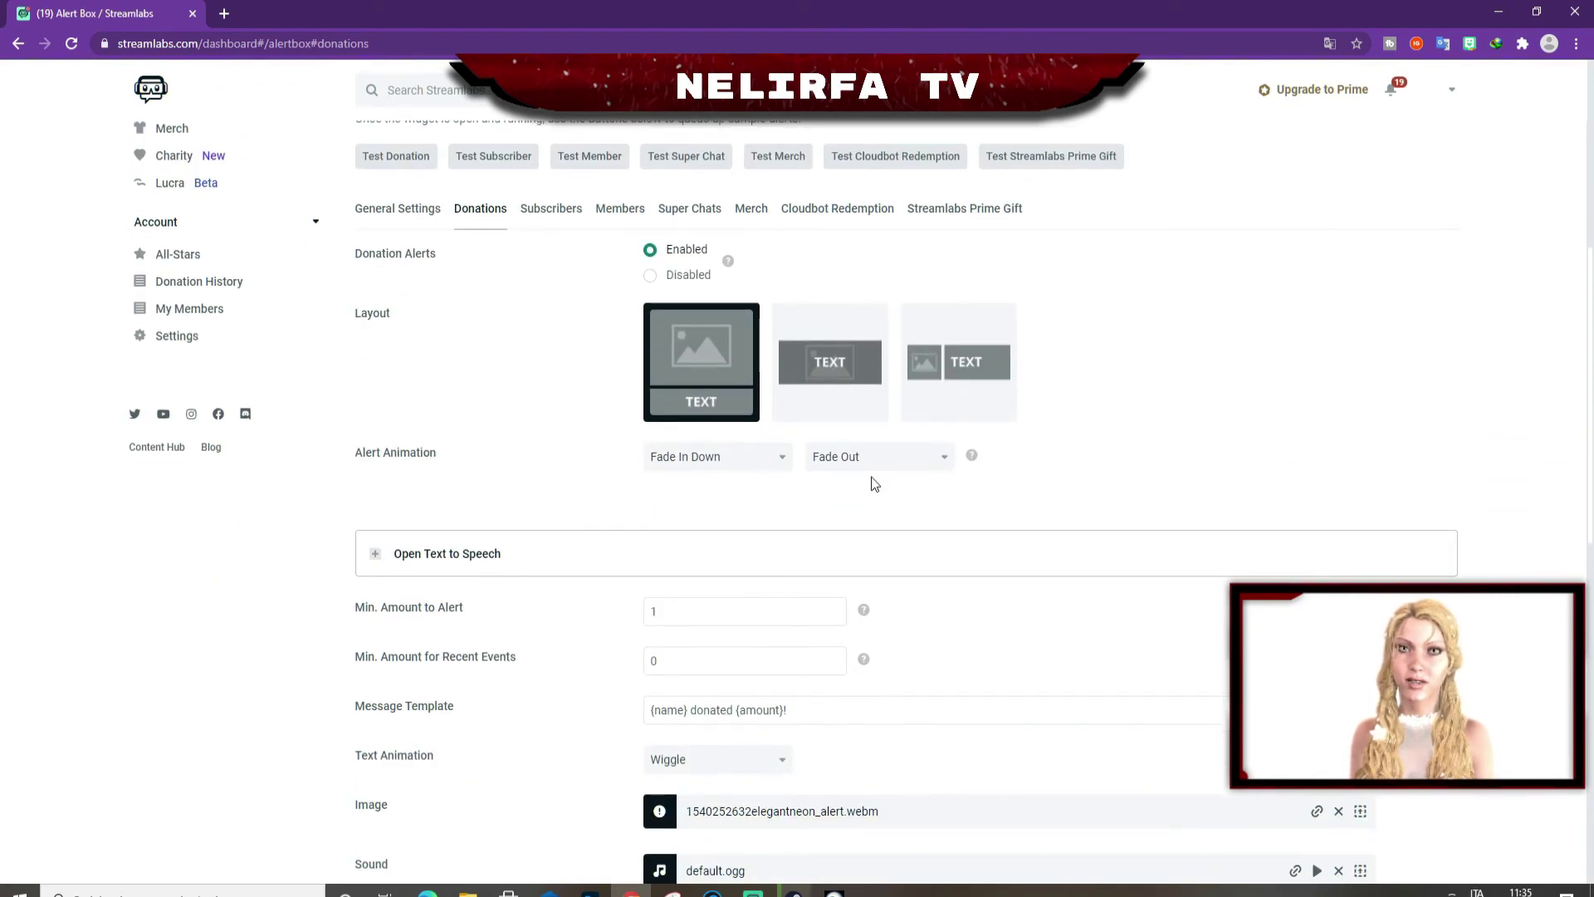
# Browse the stock image gallery for the donation alert and select the yellow star image DYvBsob.gif.
pyautogui.scroll(-2, 571, 486)
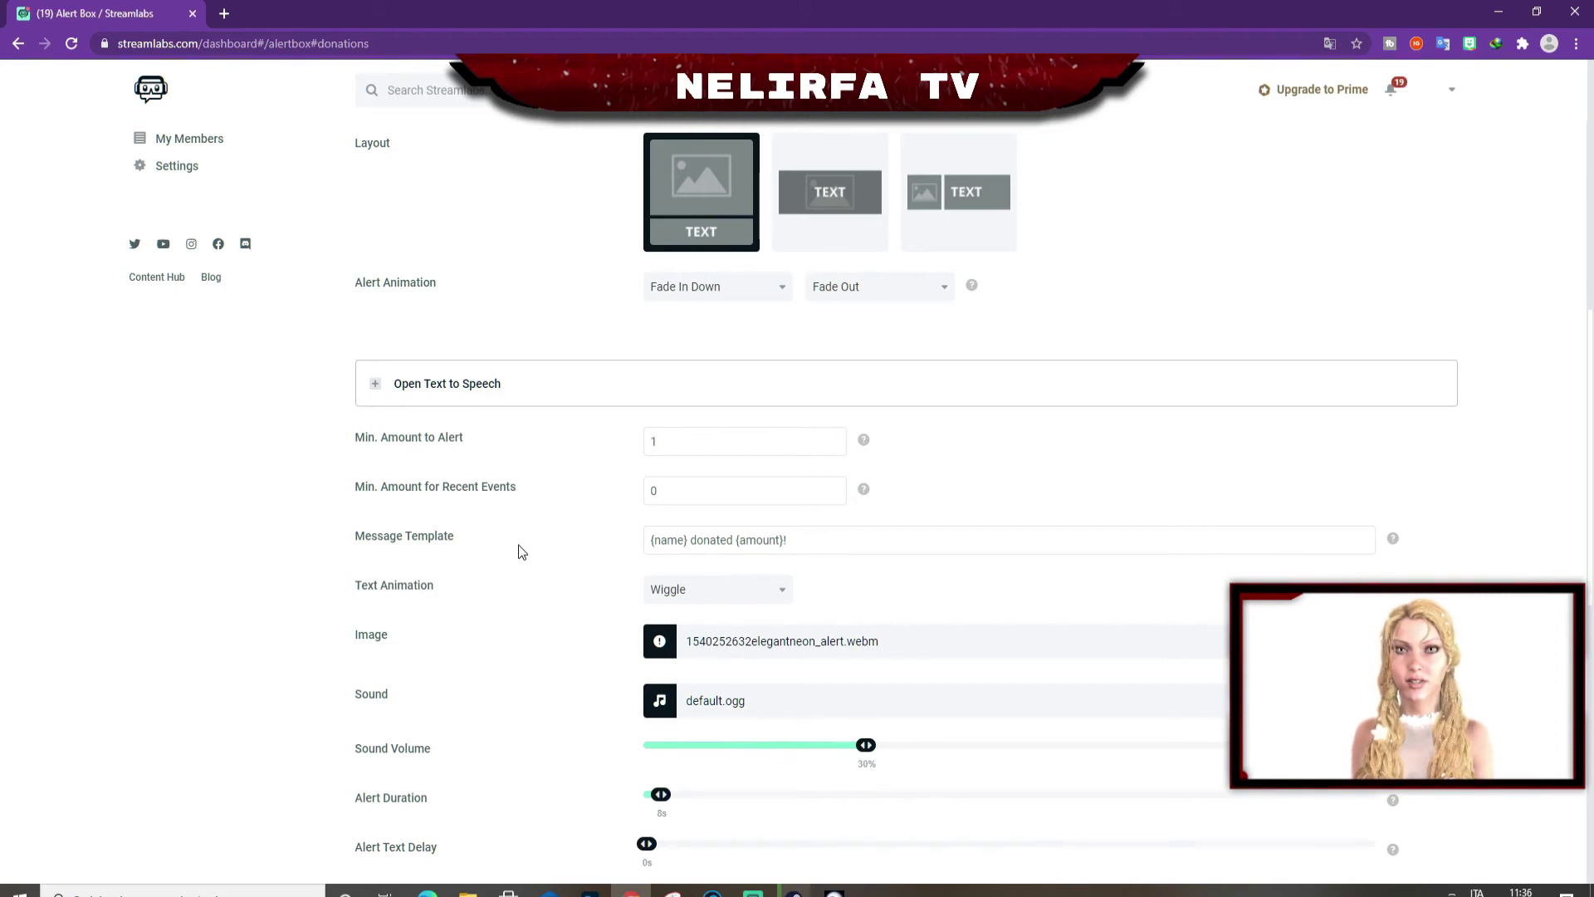
pyautogui.scroll(-1, 523, 549)
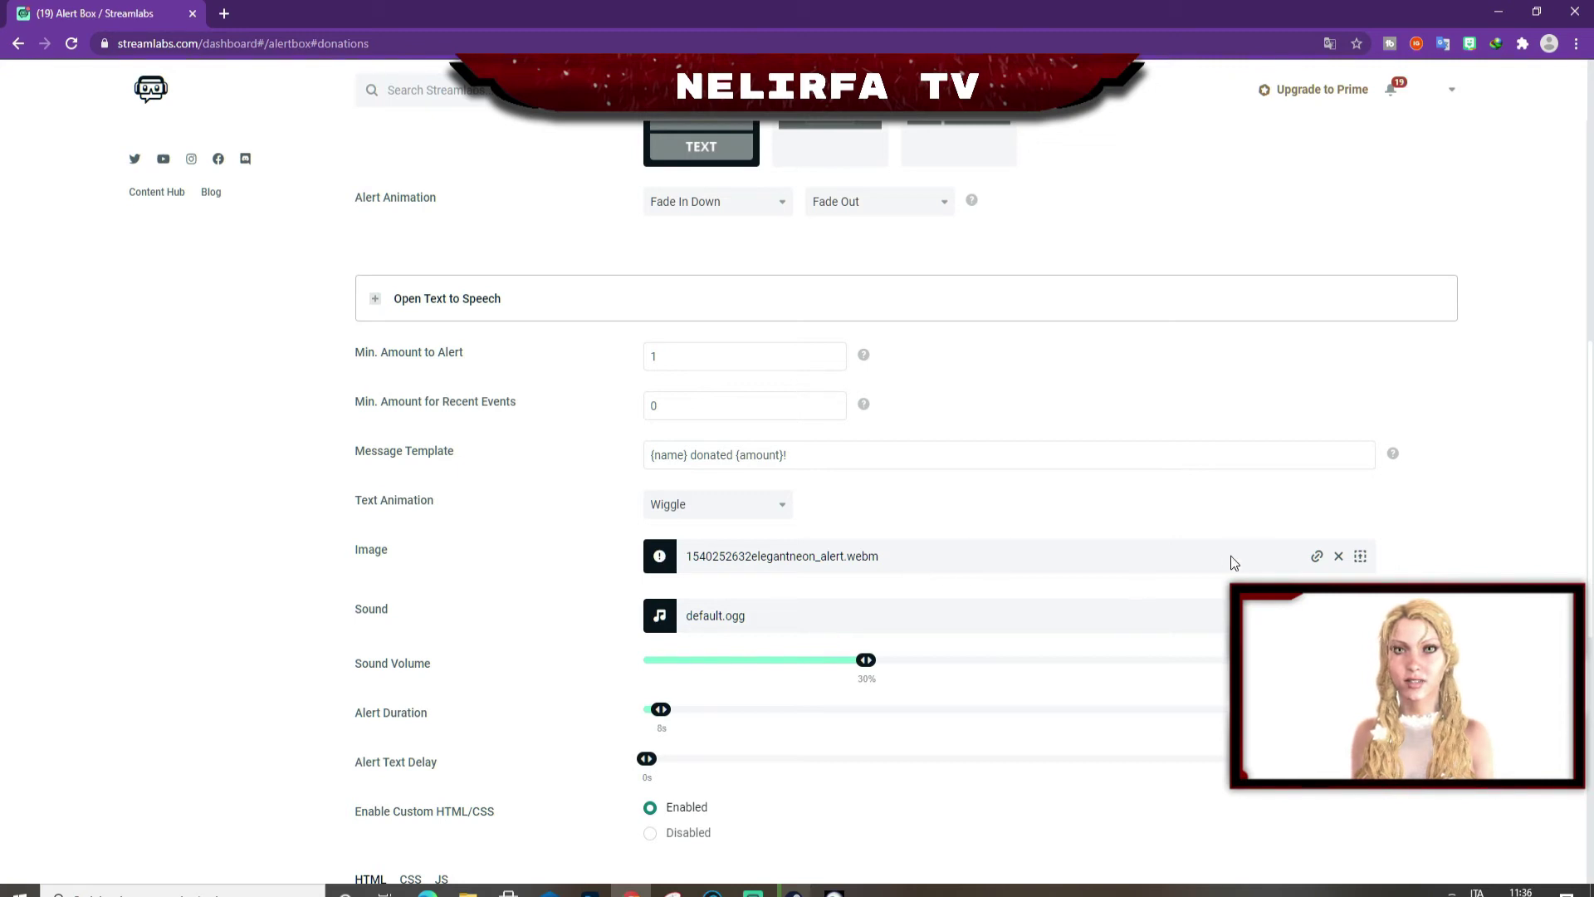
pyautogui.click(1360, 556)
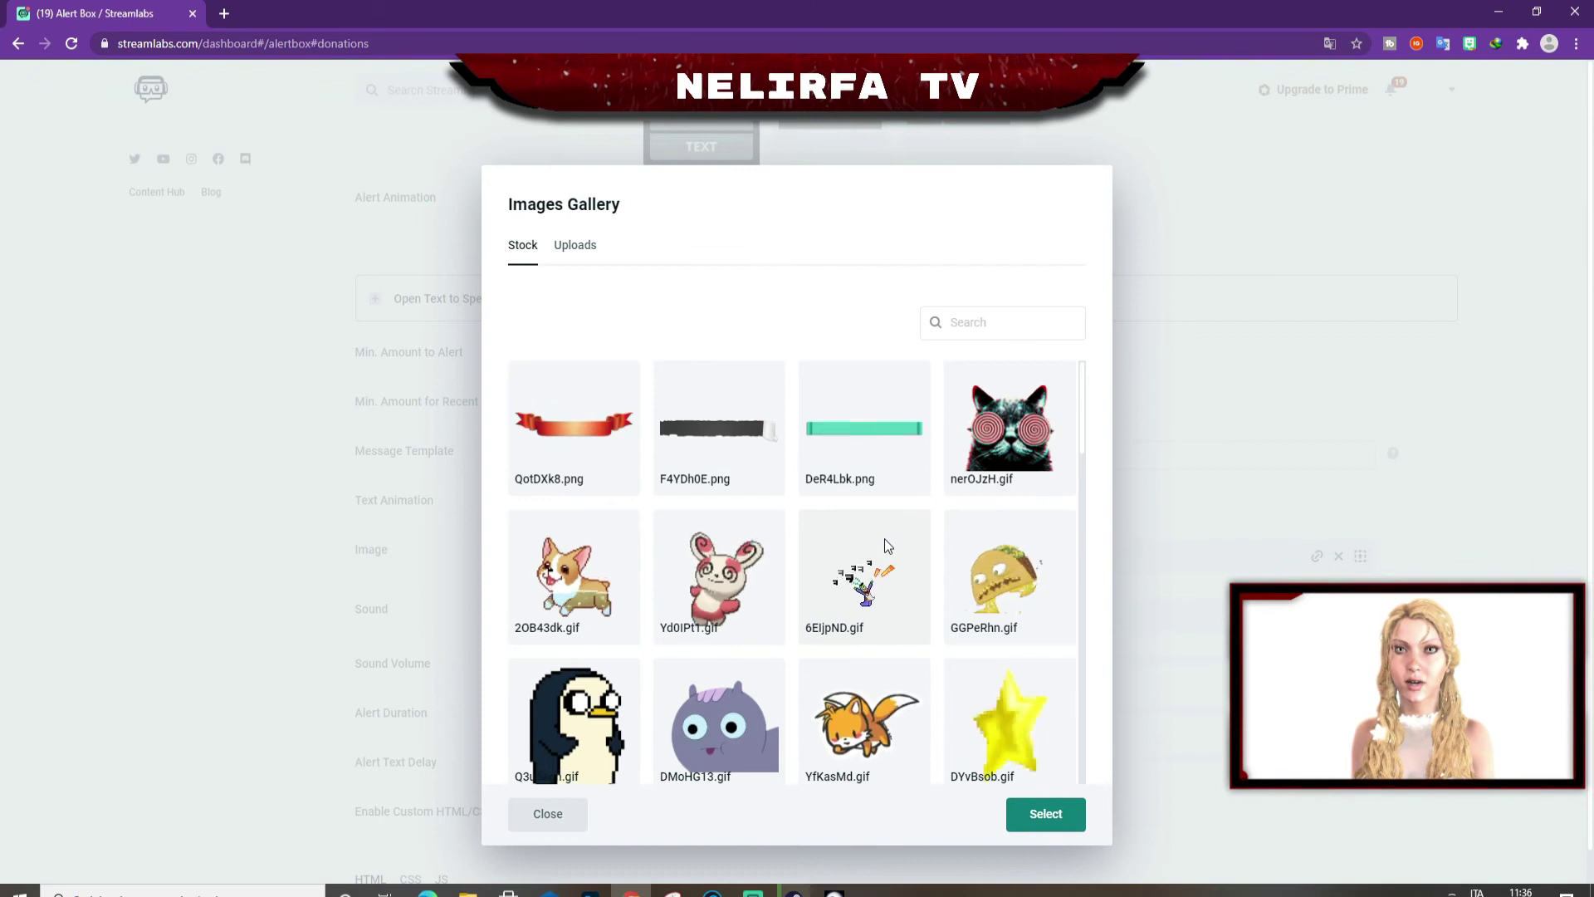
pyautogui.scroll(-8, 884, 538)
pyautogui.scroll(-10, 884, 537)
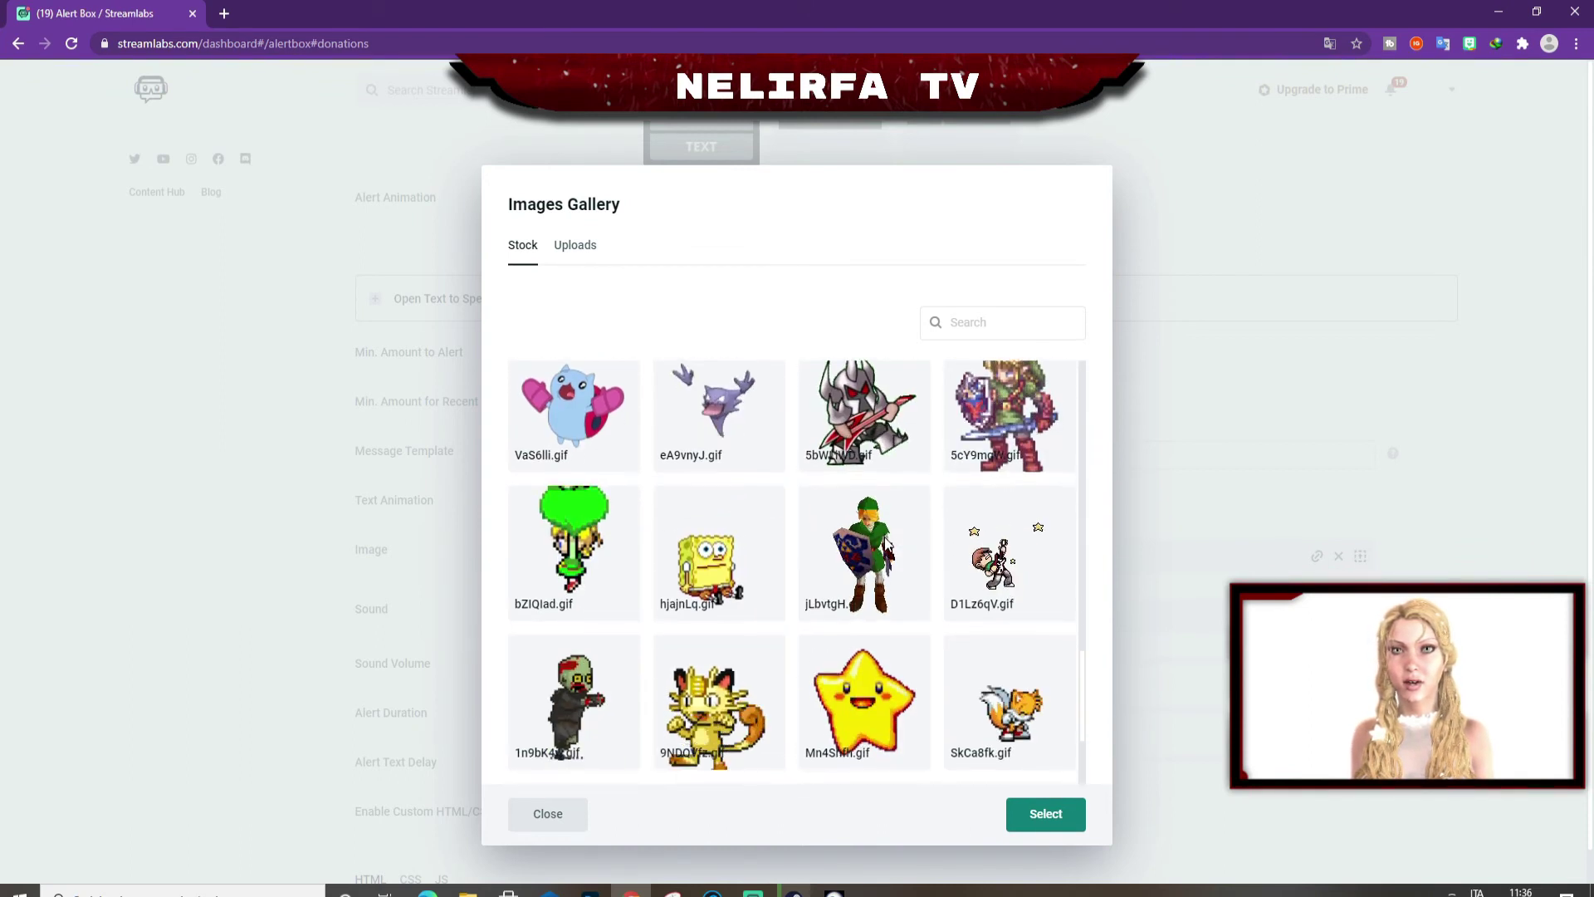
pyautogui.scroll(-4, 884, 537)
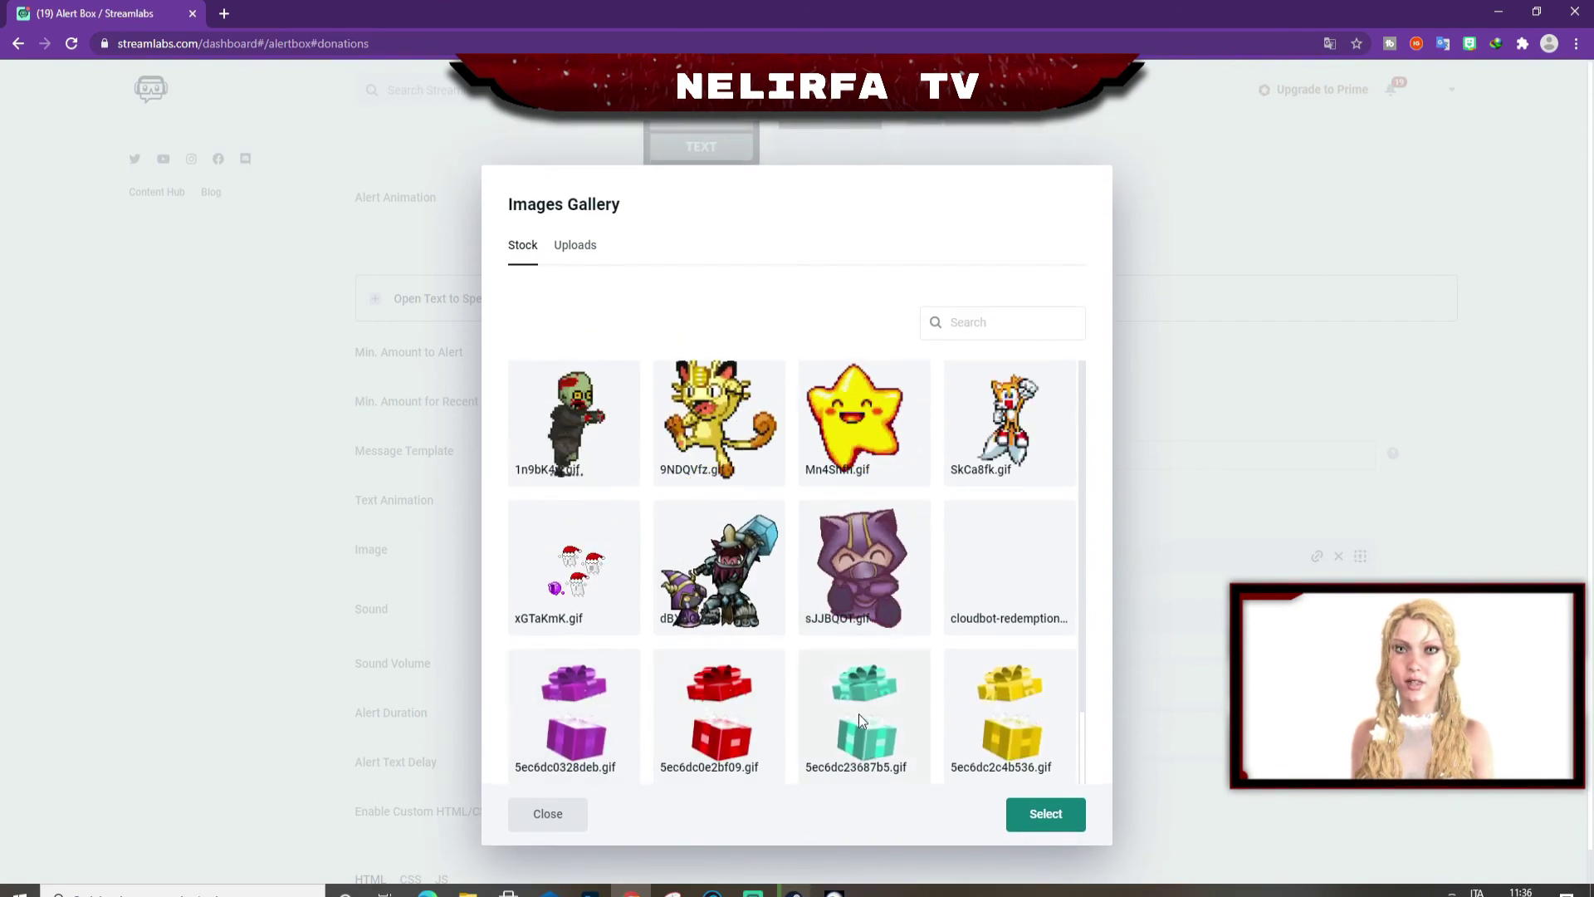
pyautogui.scroll(3, 772, 712)
pyautogui.scroll(5, 772, 712)
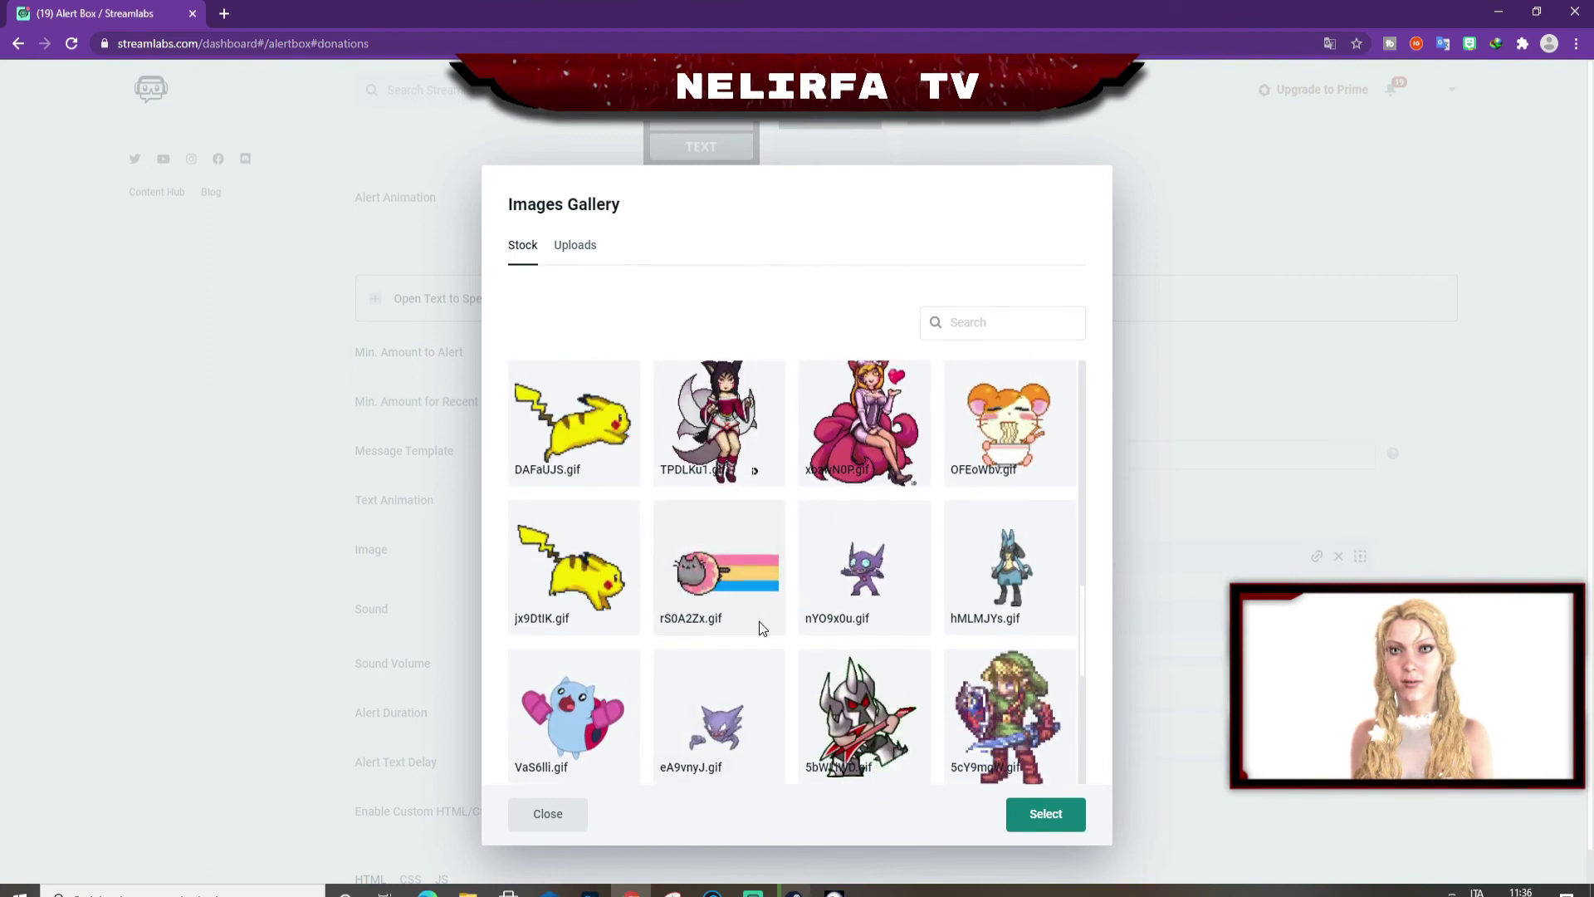
pyautogui.scroll(2, 759, 621)
pyautogui.scroll(4, 751, 629)
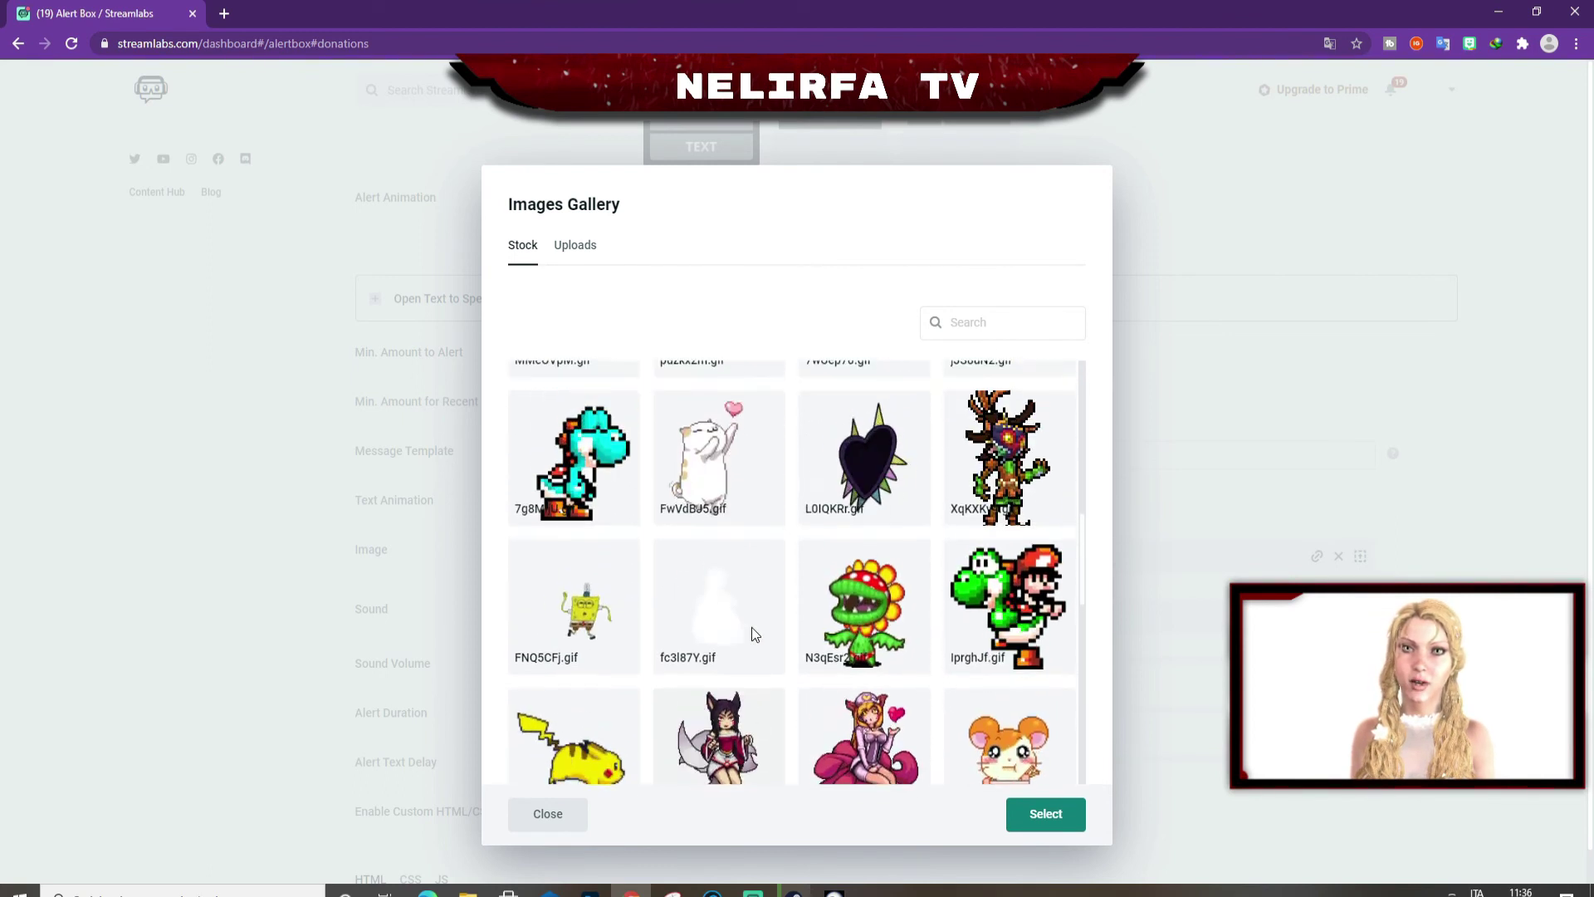
pyautogui.scroll(1, 752, 629)
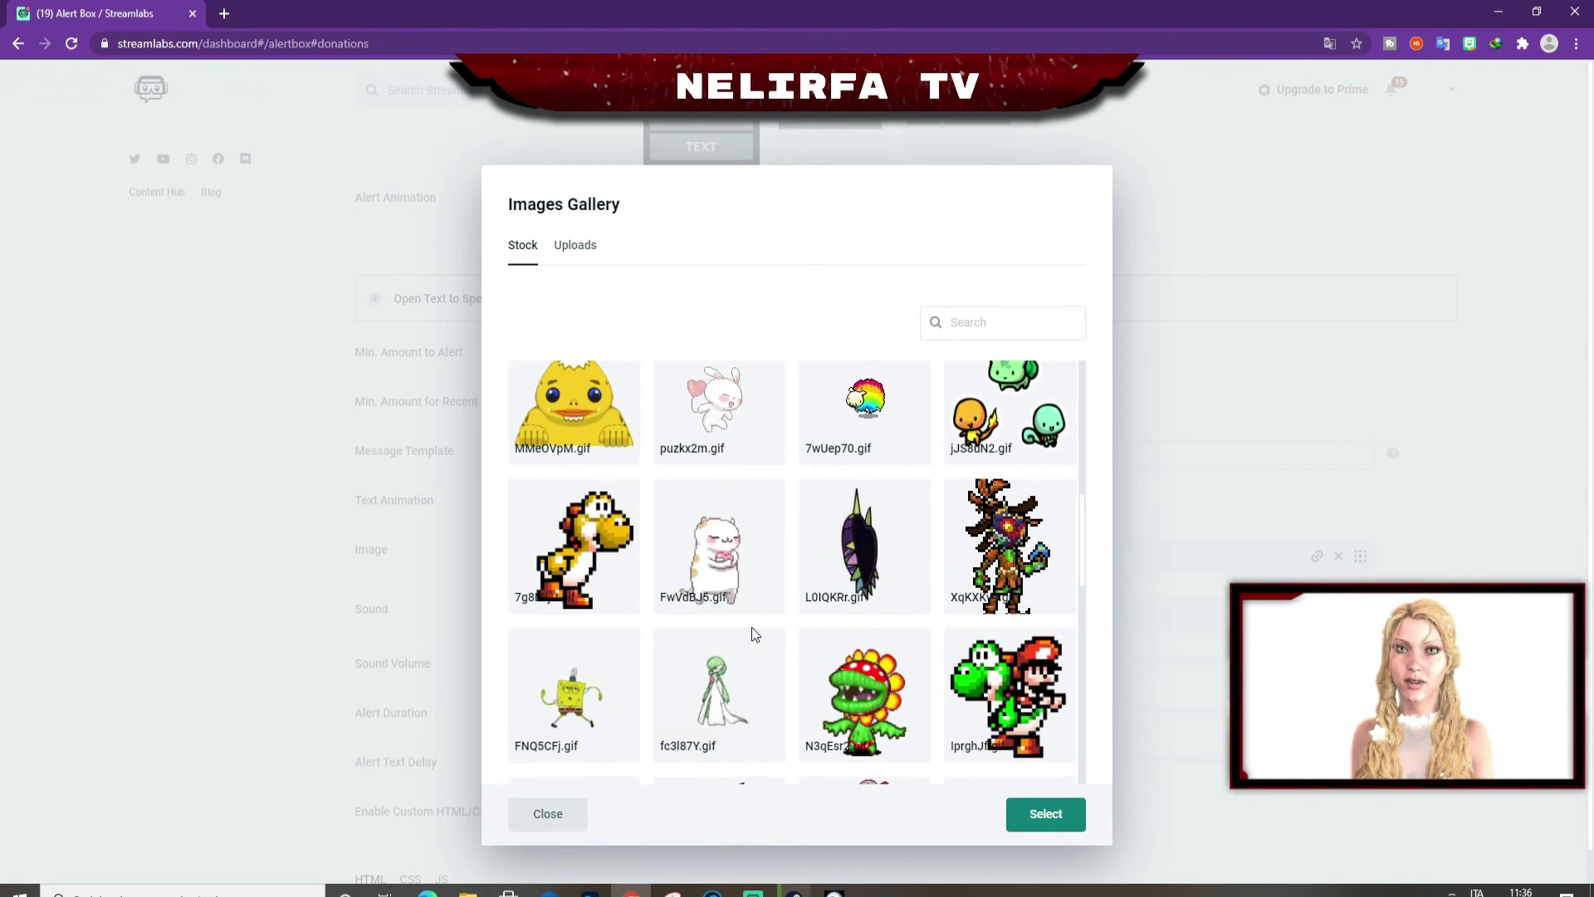
pyautogui.scroll(5, 752, 633)
pyautogui.scroll(2, 750, 633)
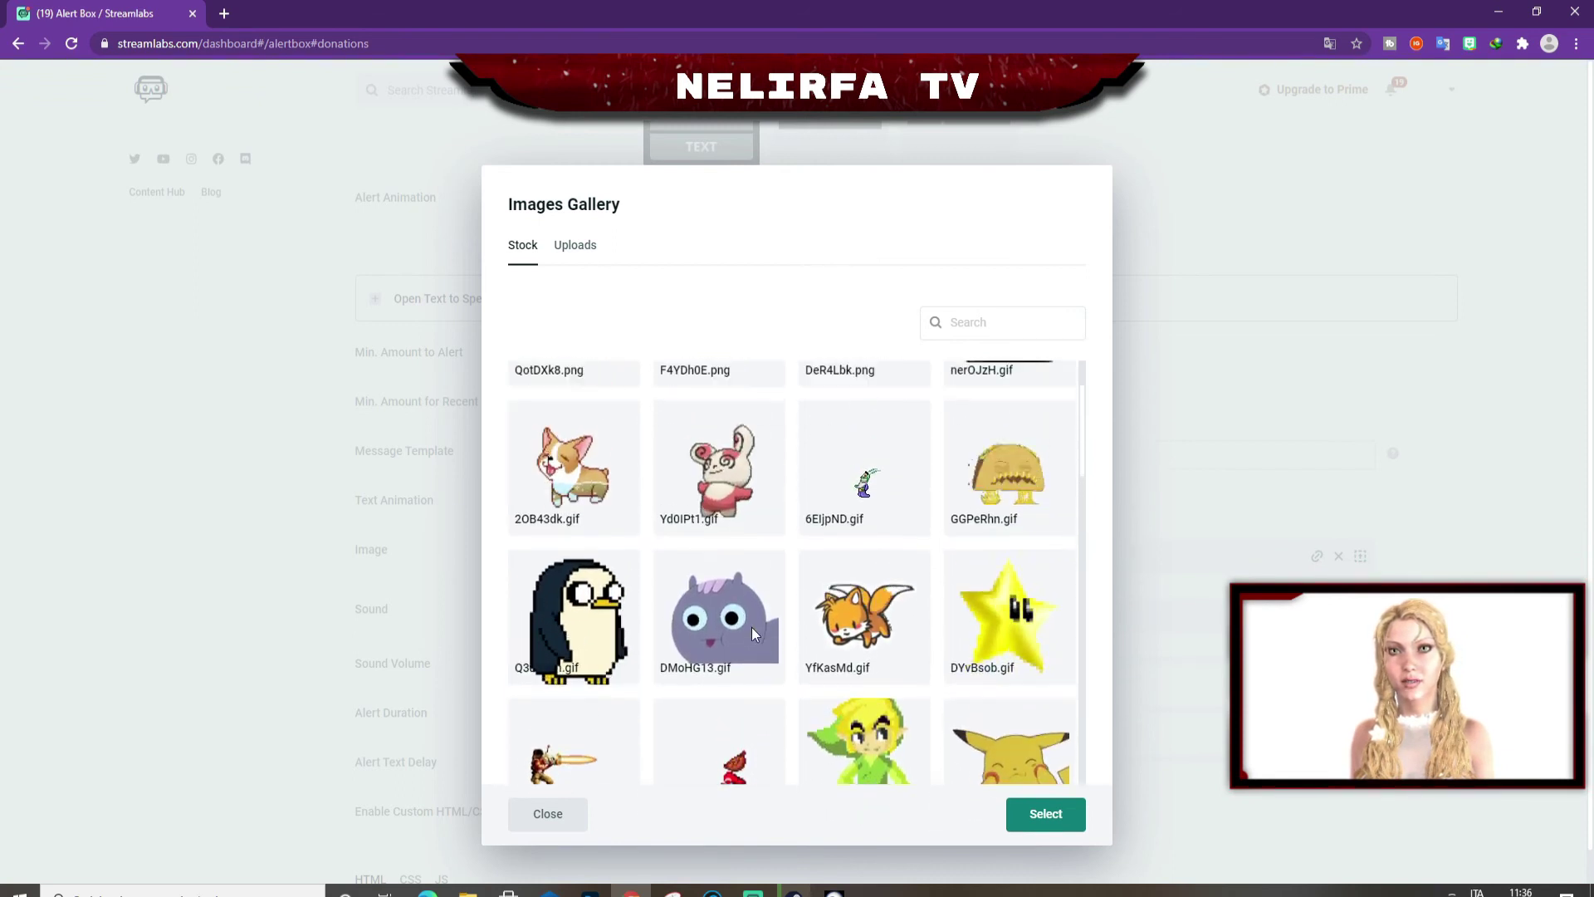
pyautogui.click(1064, 744)
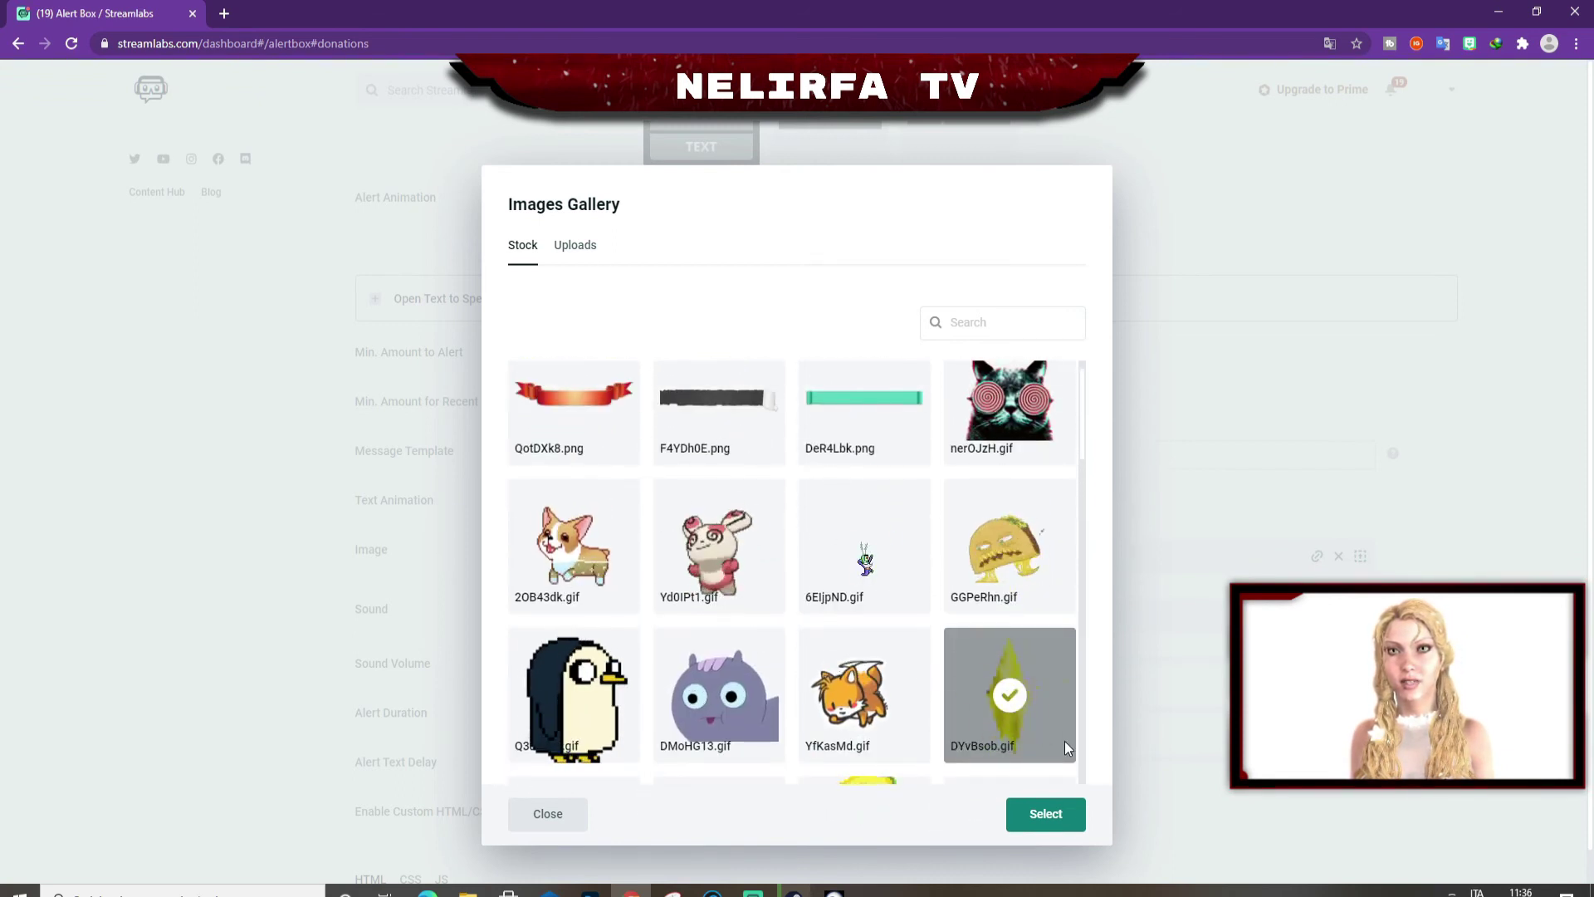
pyautogui.click(1048, 815)
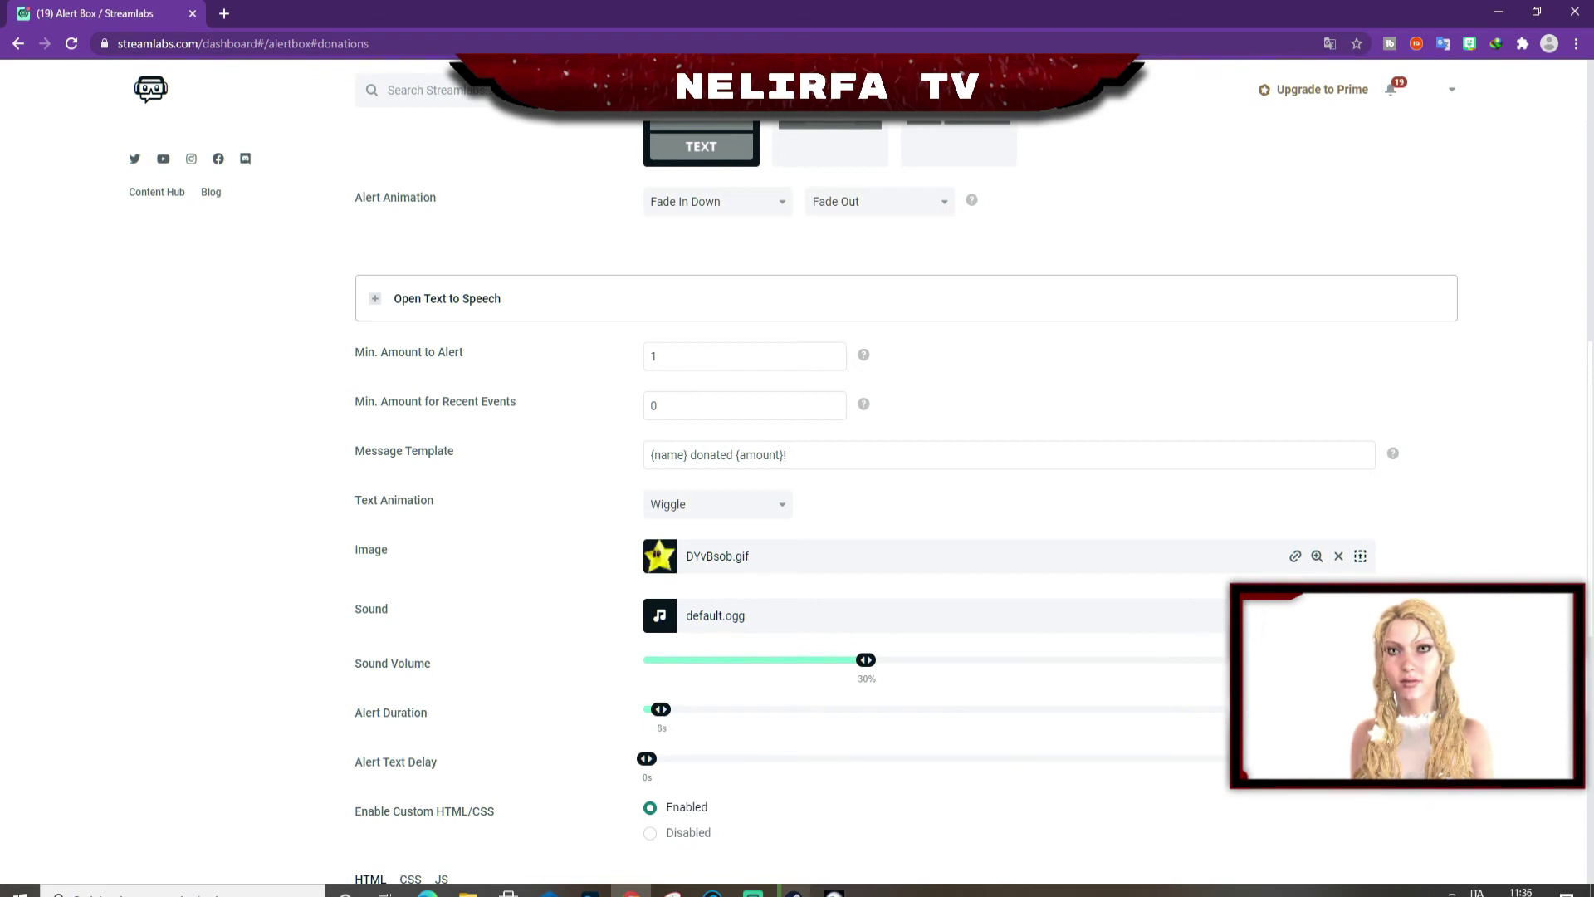
# Expand and review the donator message settings of the donation alert, and save the alert settings.
pyautogui.scroll(-2, 795, 502)
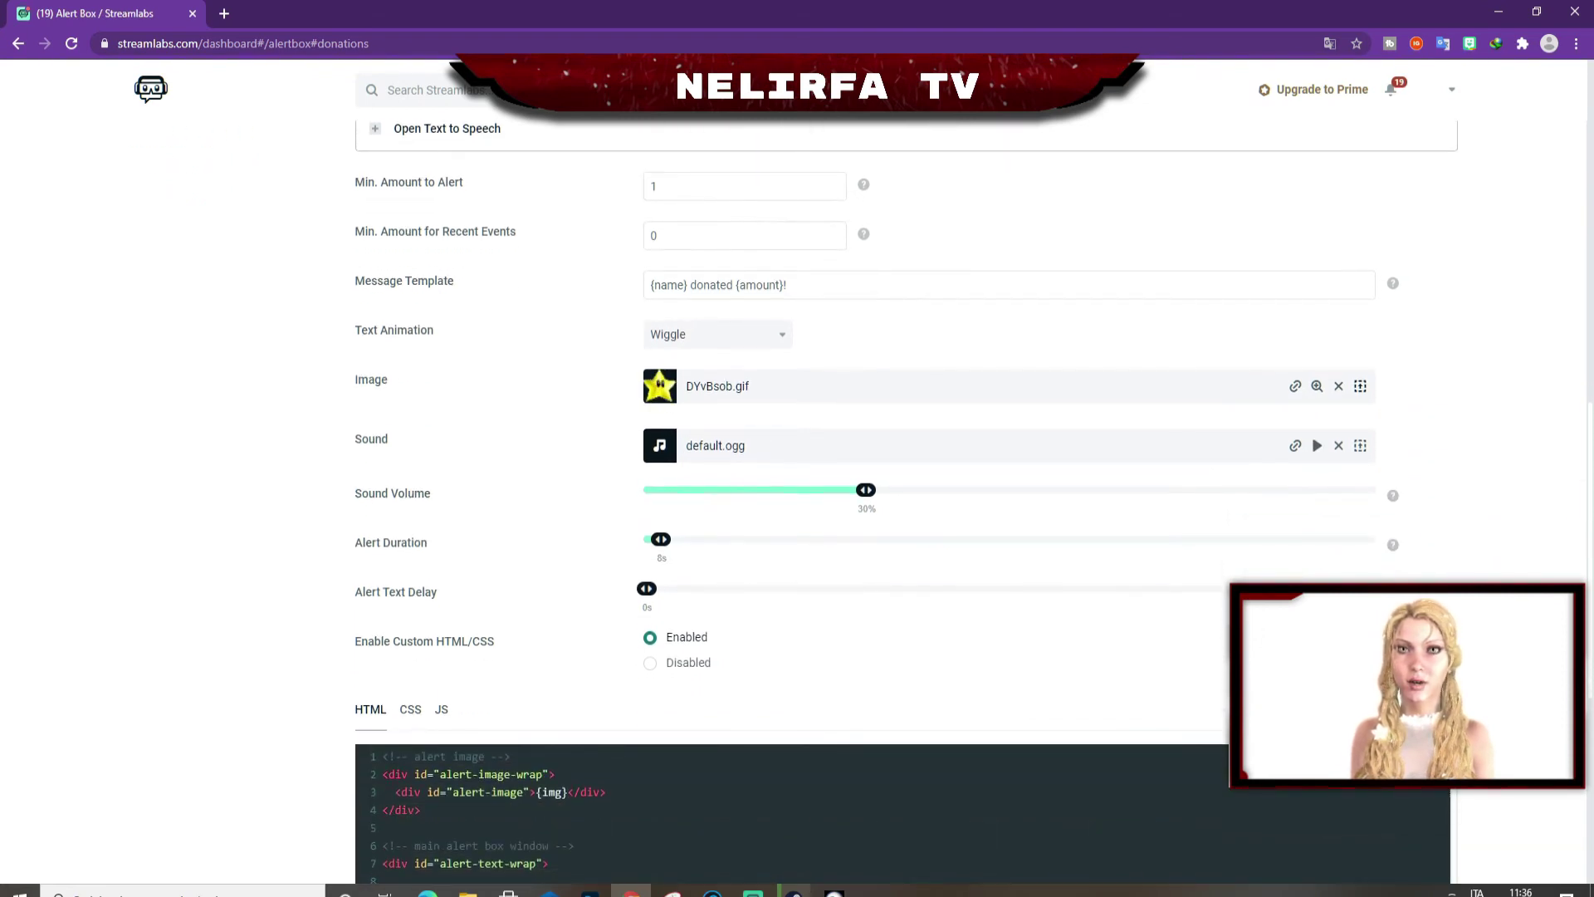
pyautogui.scroll(-3, 889, 616)
pyautogui.scroll(-3, 893, 610)
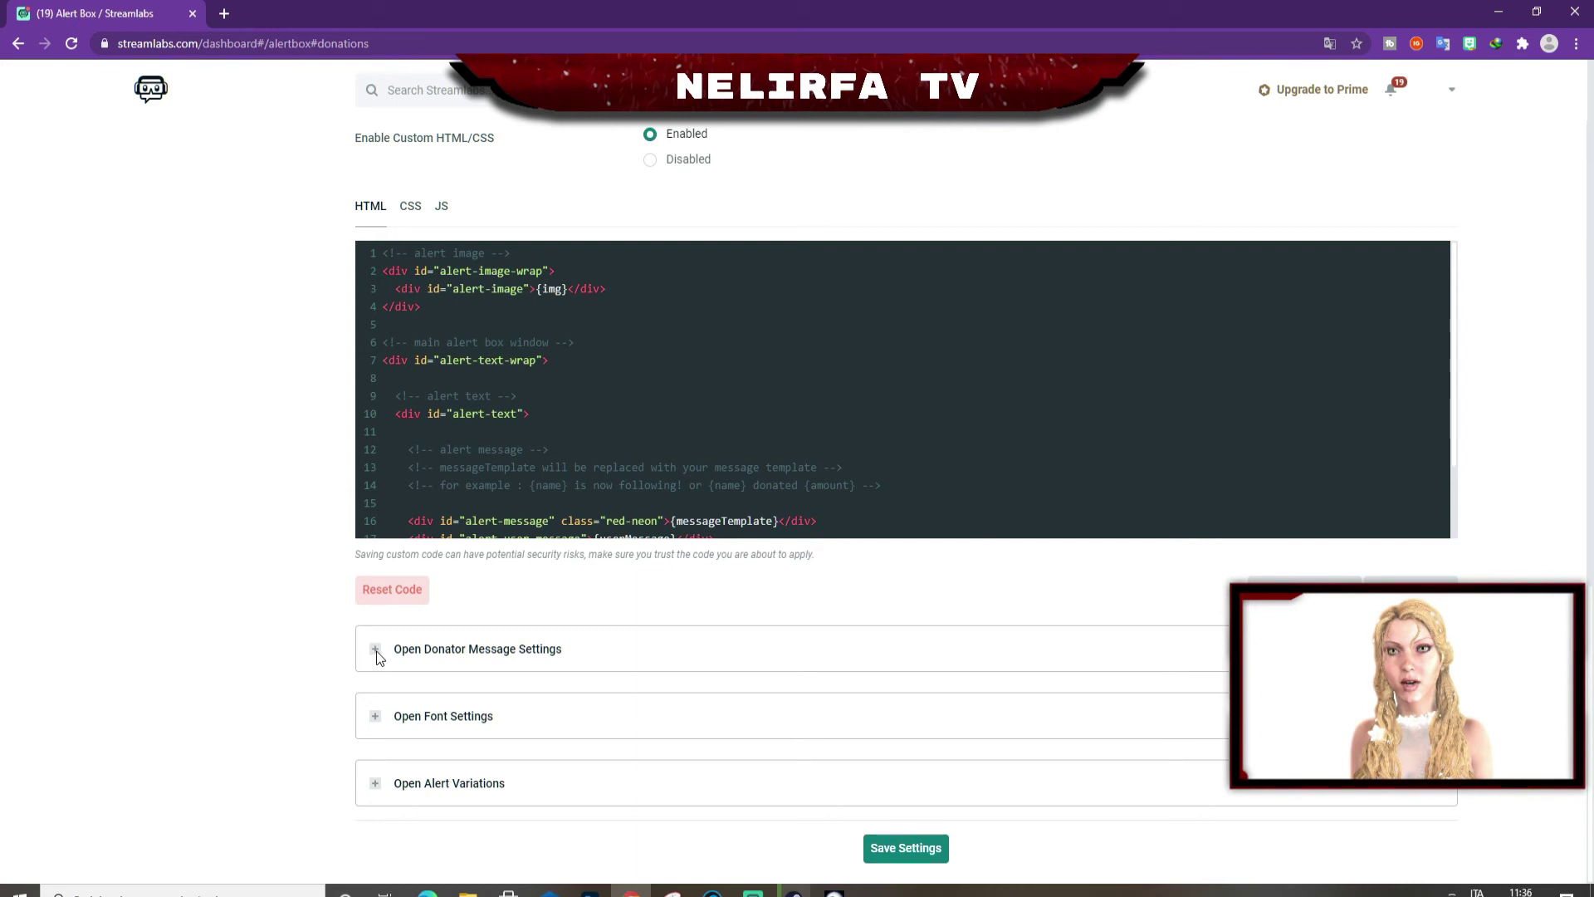
pyautogui.click(502, 654)
pyautogui.scroll(-4, 879, 665)
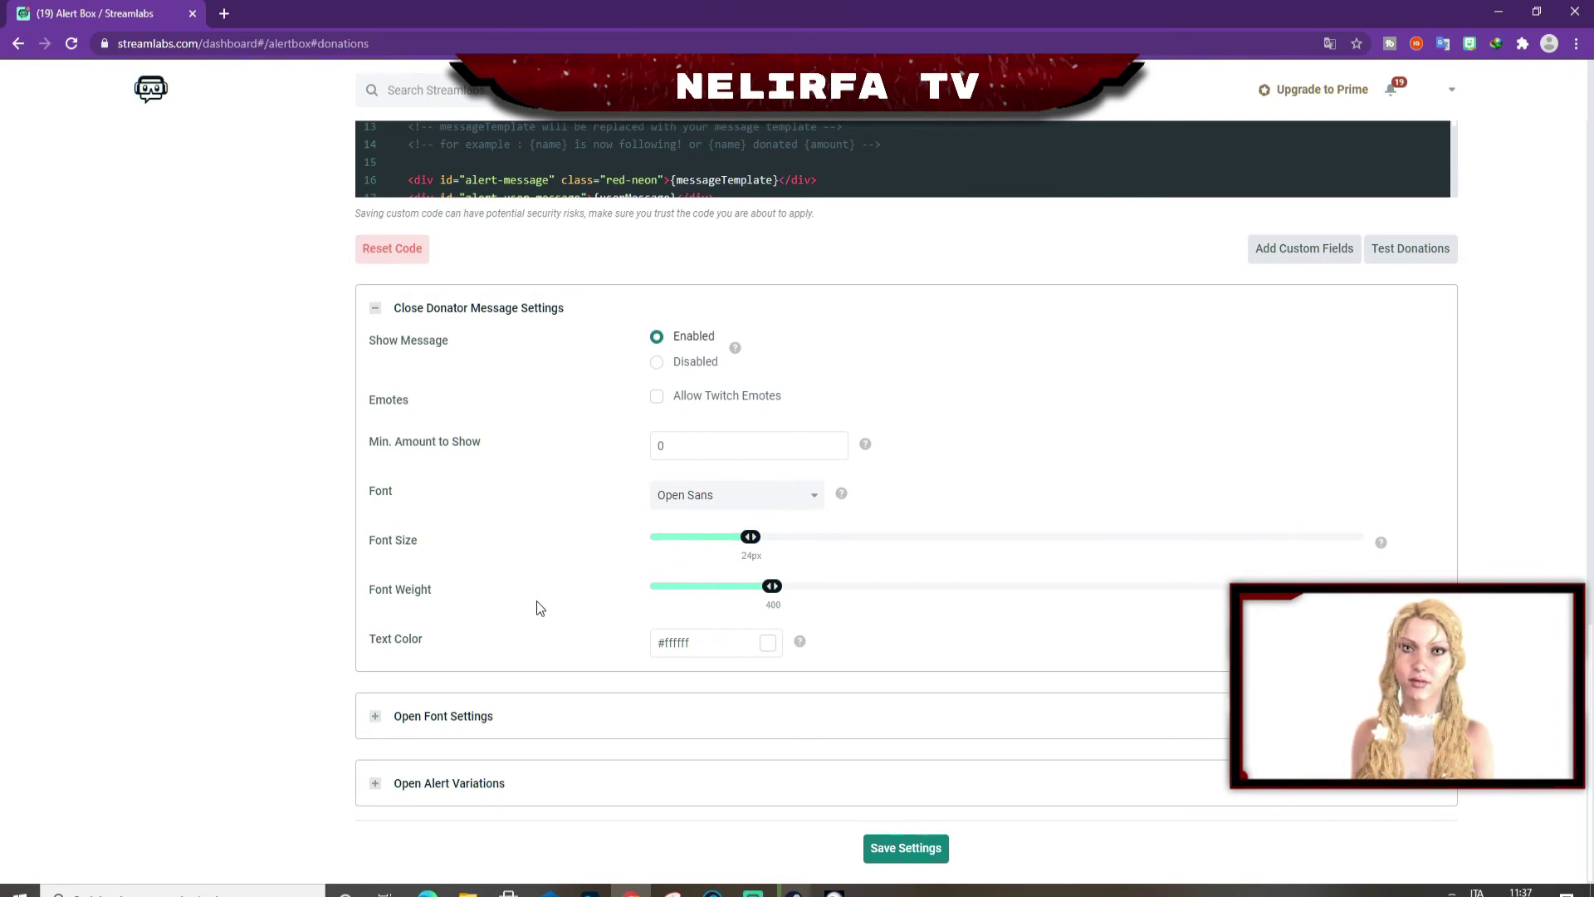
pyautogui.click(904, 850)
# Open the widget theme management page from the Alert Box and look through the list of themes.
pyautogui.scroll(12, 1125, 708)
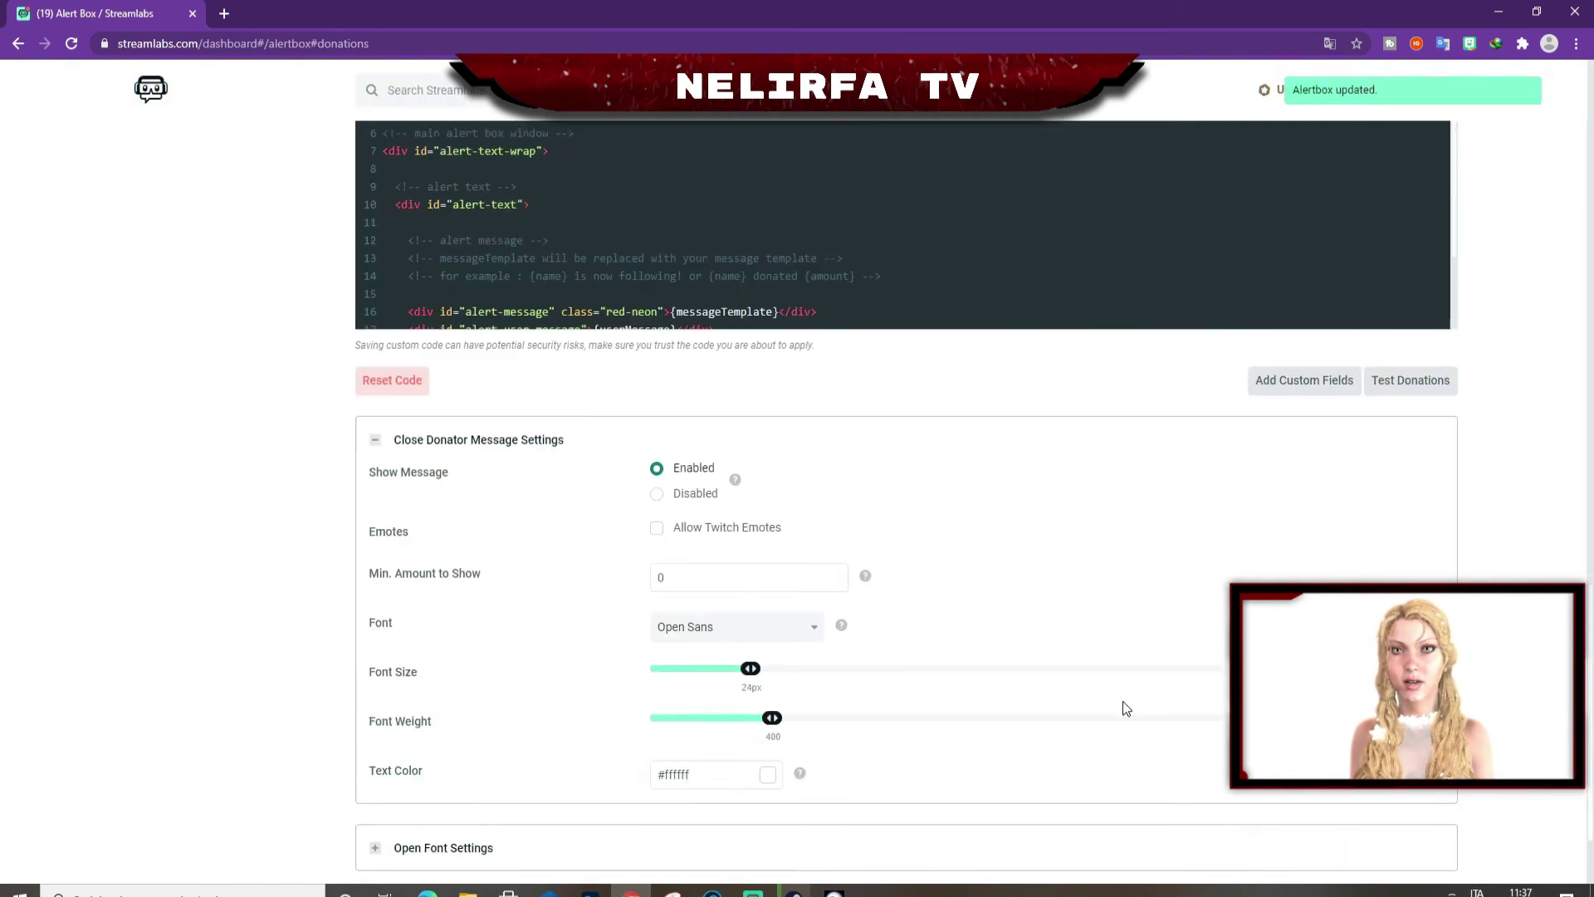
pyautogui.scroll(6, 1123, 700)
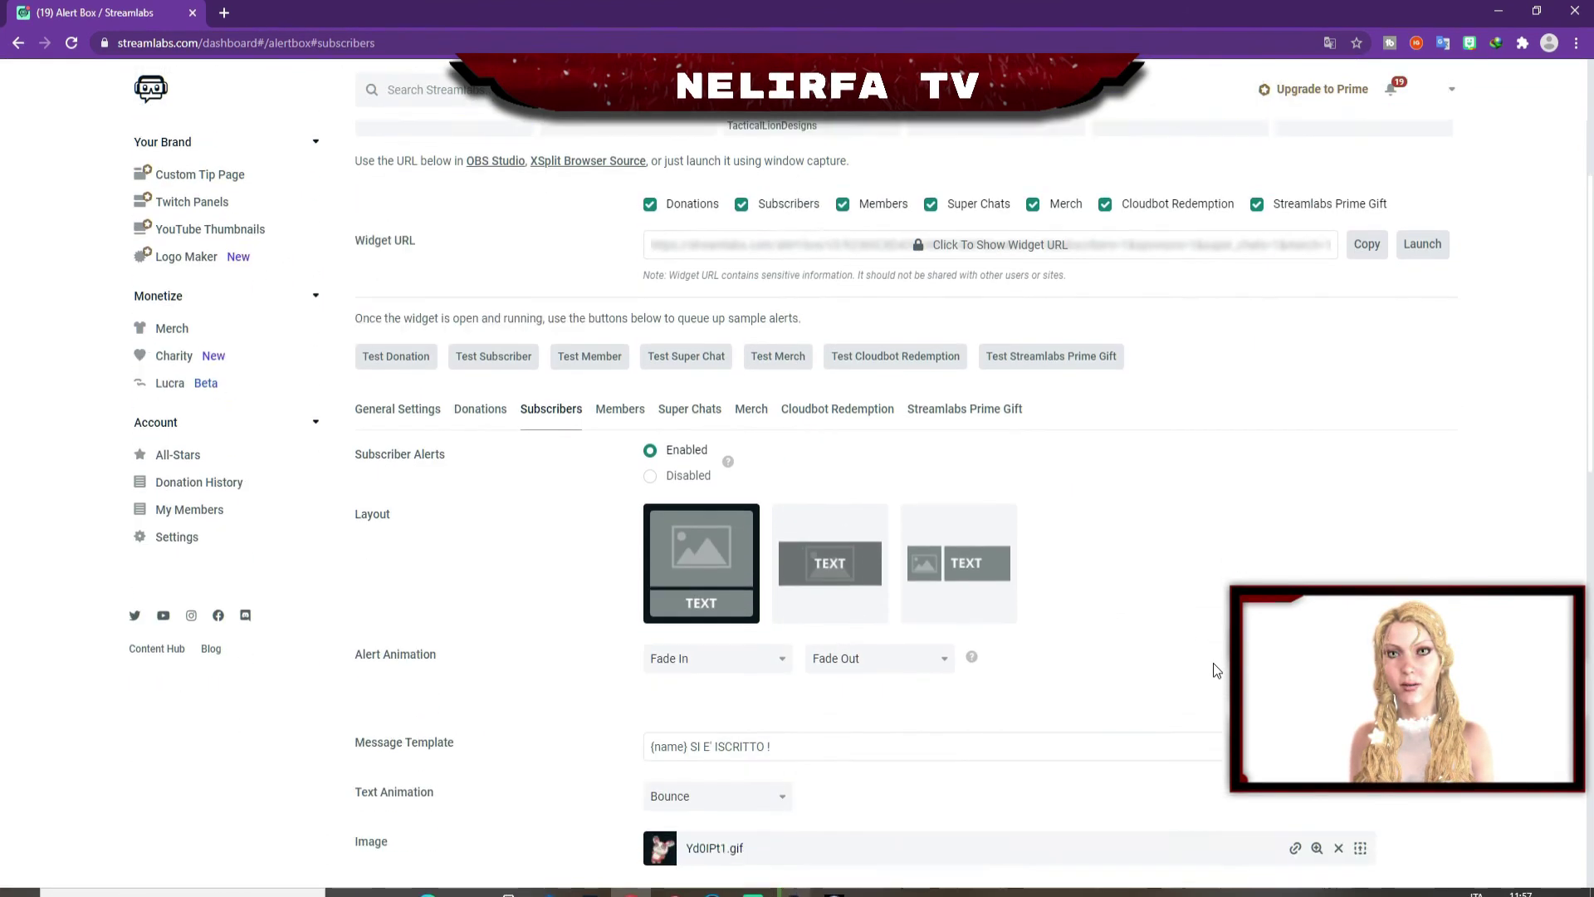
pyautogui.scroll(-9, 1213, 669)
pyautogui.scroll(6, 1196, 676)
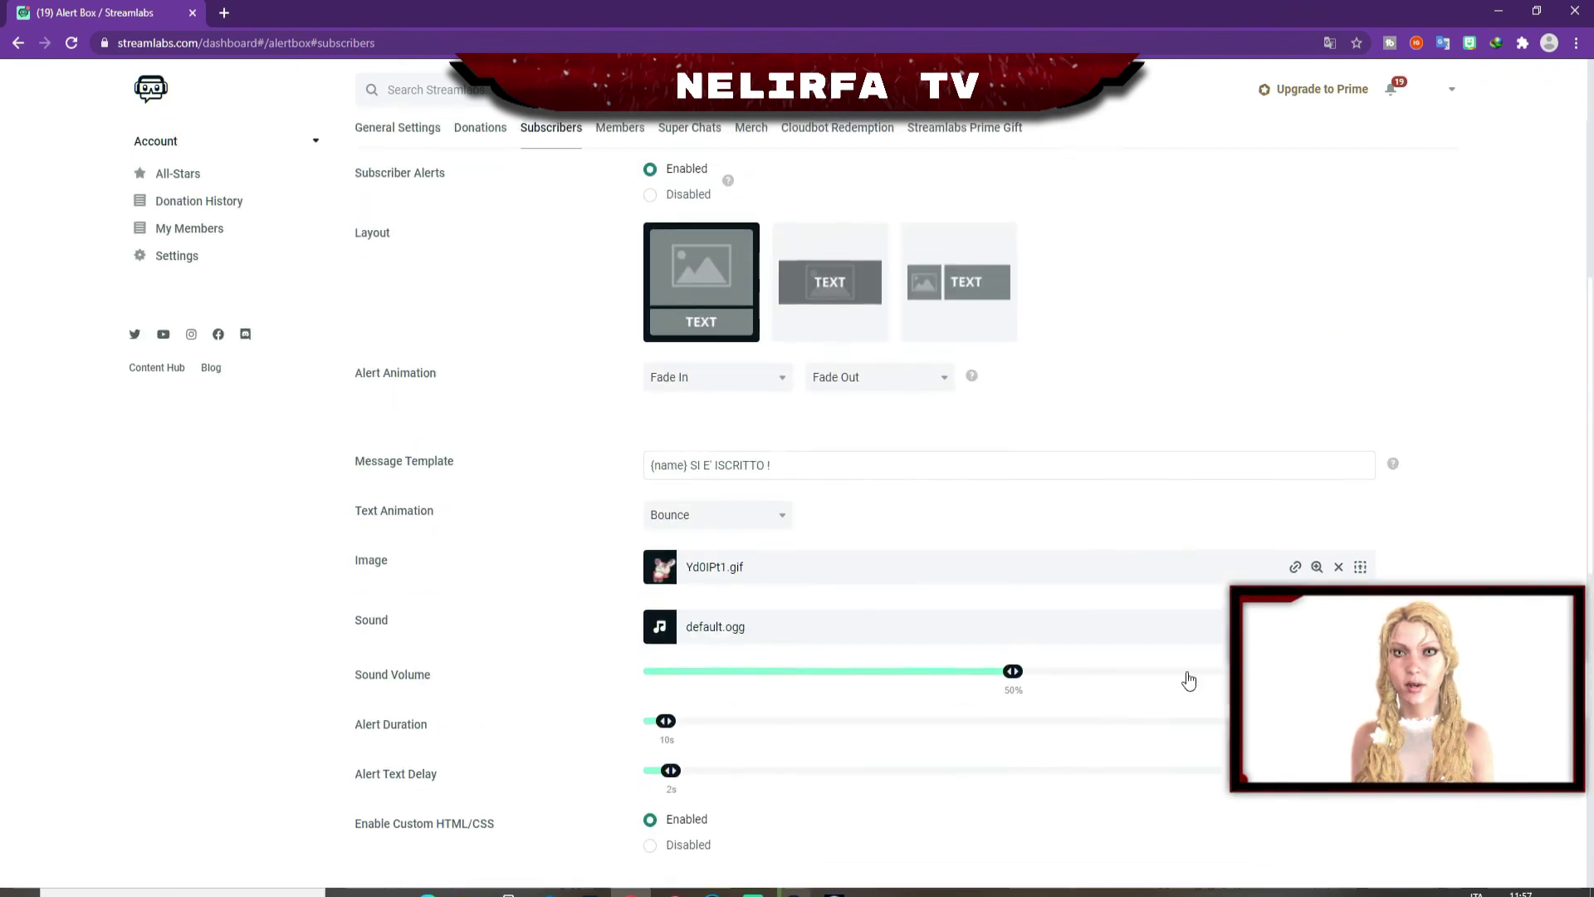
pyautogui.scroll(2, 1189, 681)
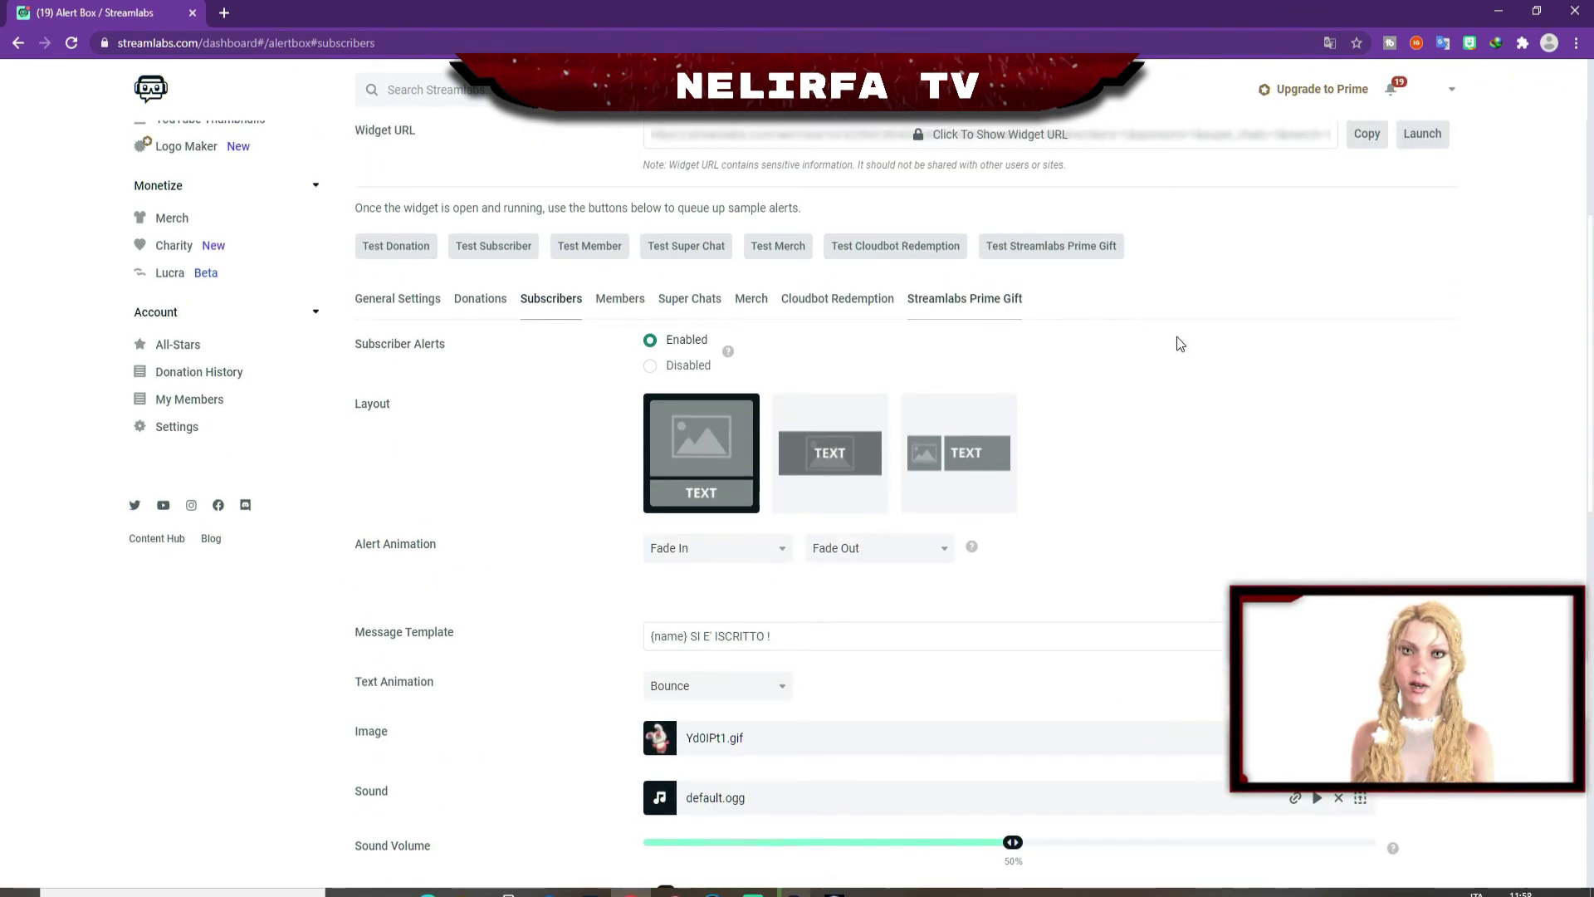
pyautogui.scroll(5, 1178, 344)
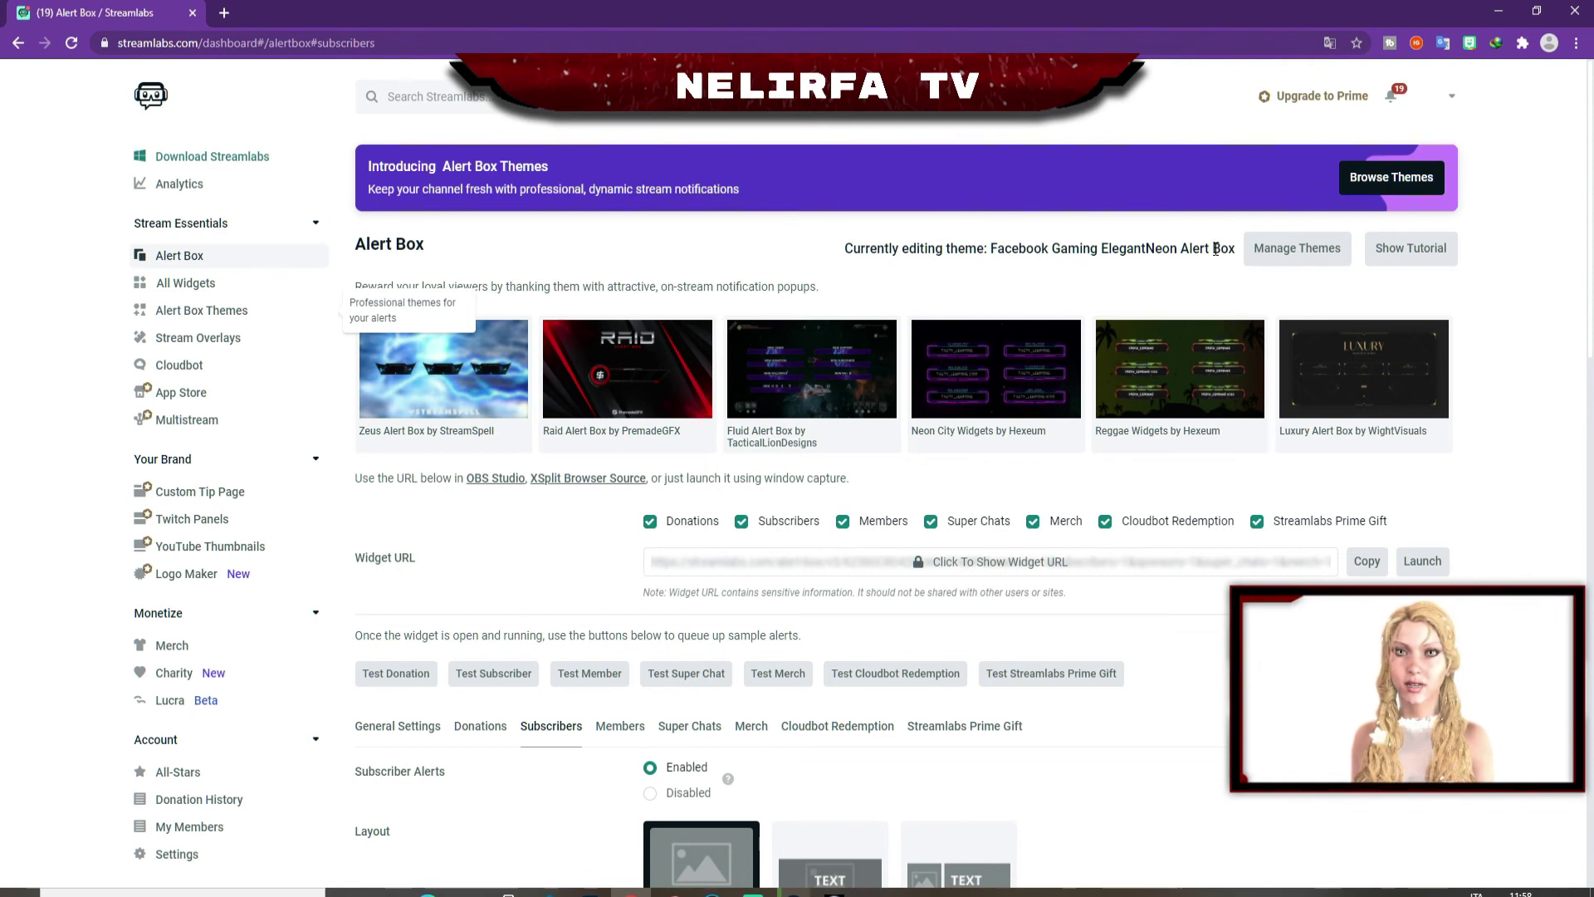
pyautogui.click(1295, 249)
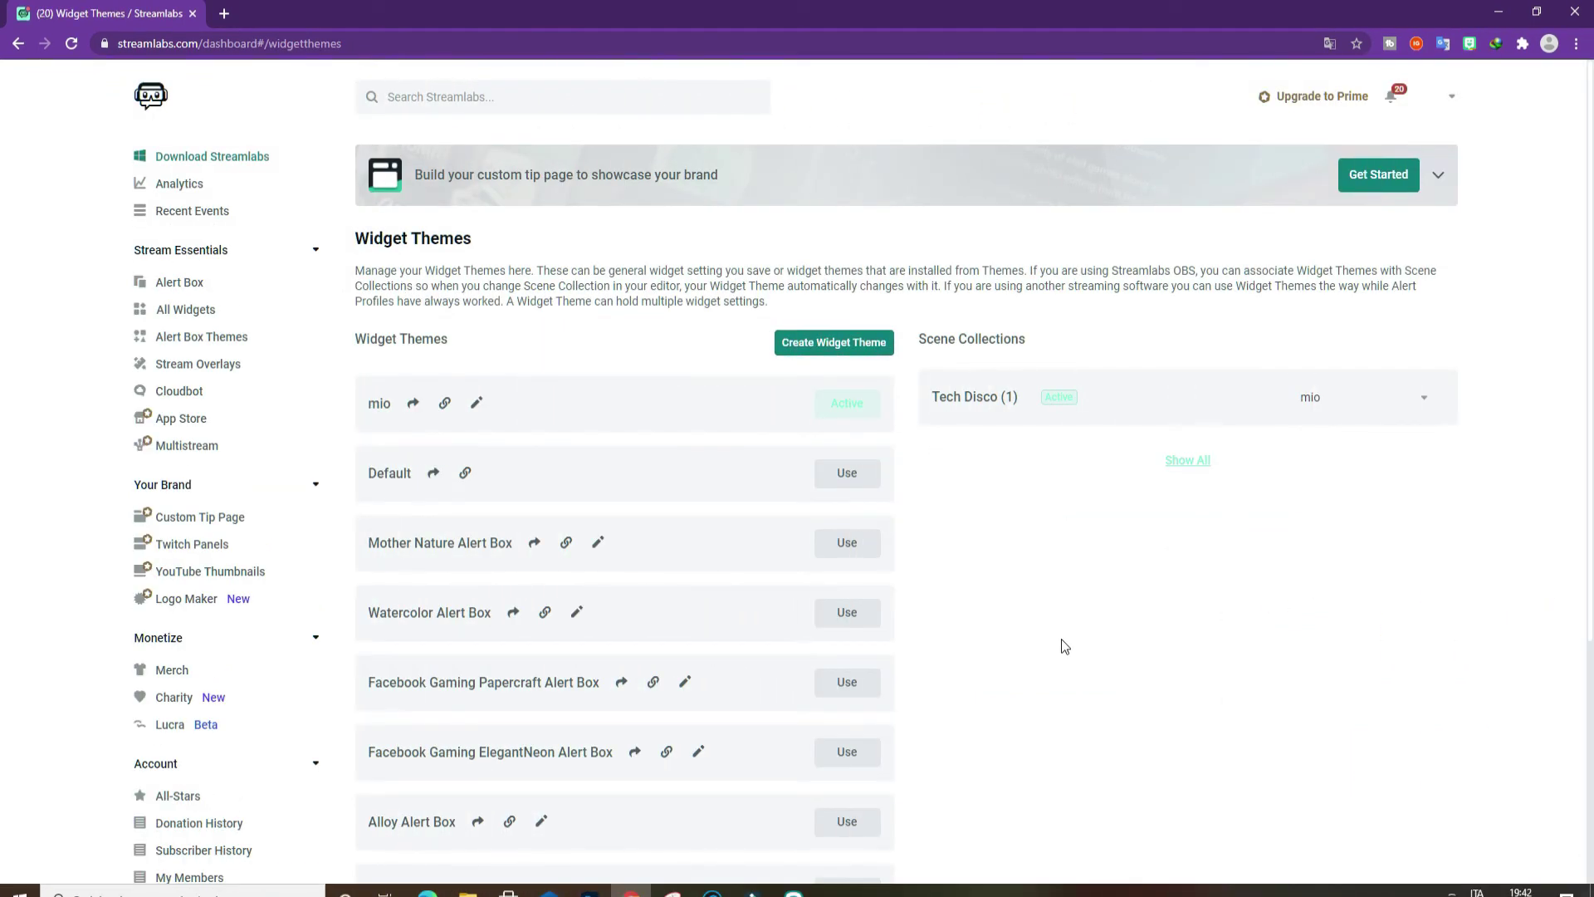
pyautogui.scroll(-2, 1063, 641)
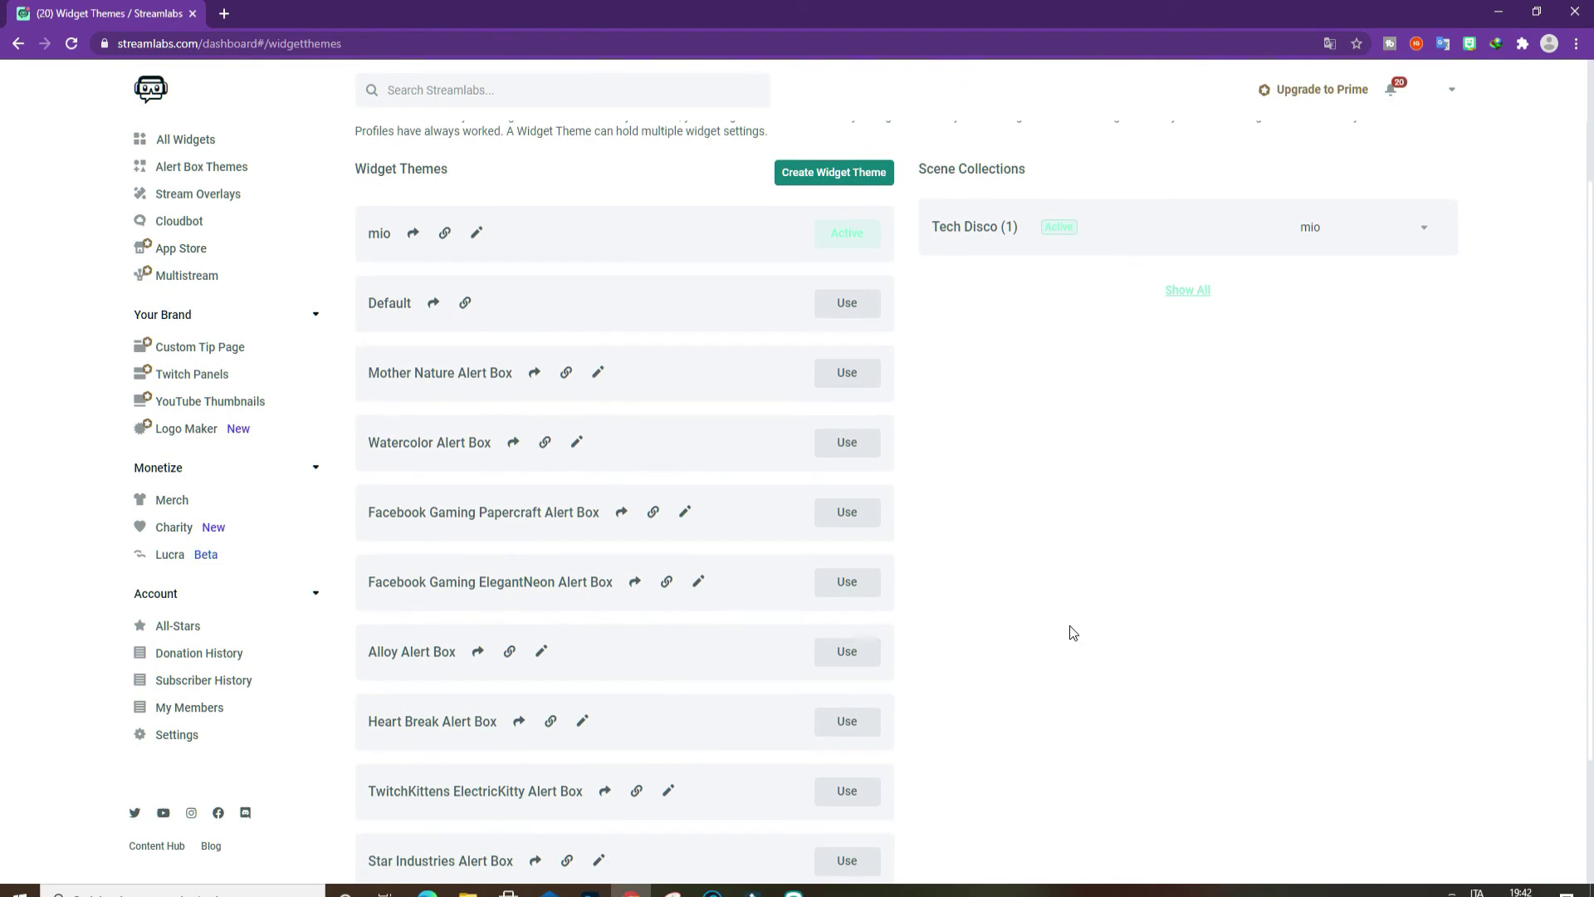
# Review the widget themes and assign the mio theme to the Tech Disco (1) scene collection.
pyautogui.scroll(2, 1069, 625)
pyautogui.scroll(-4, 595, 600)
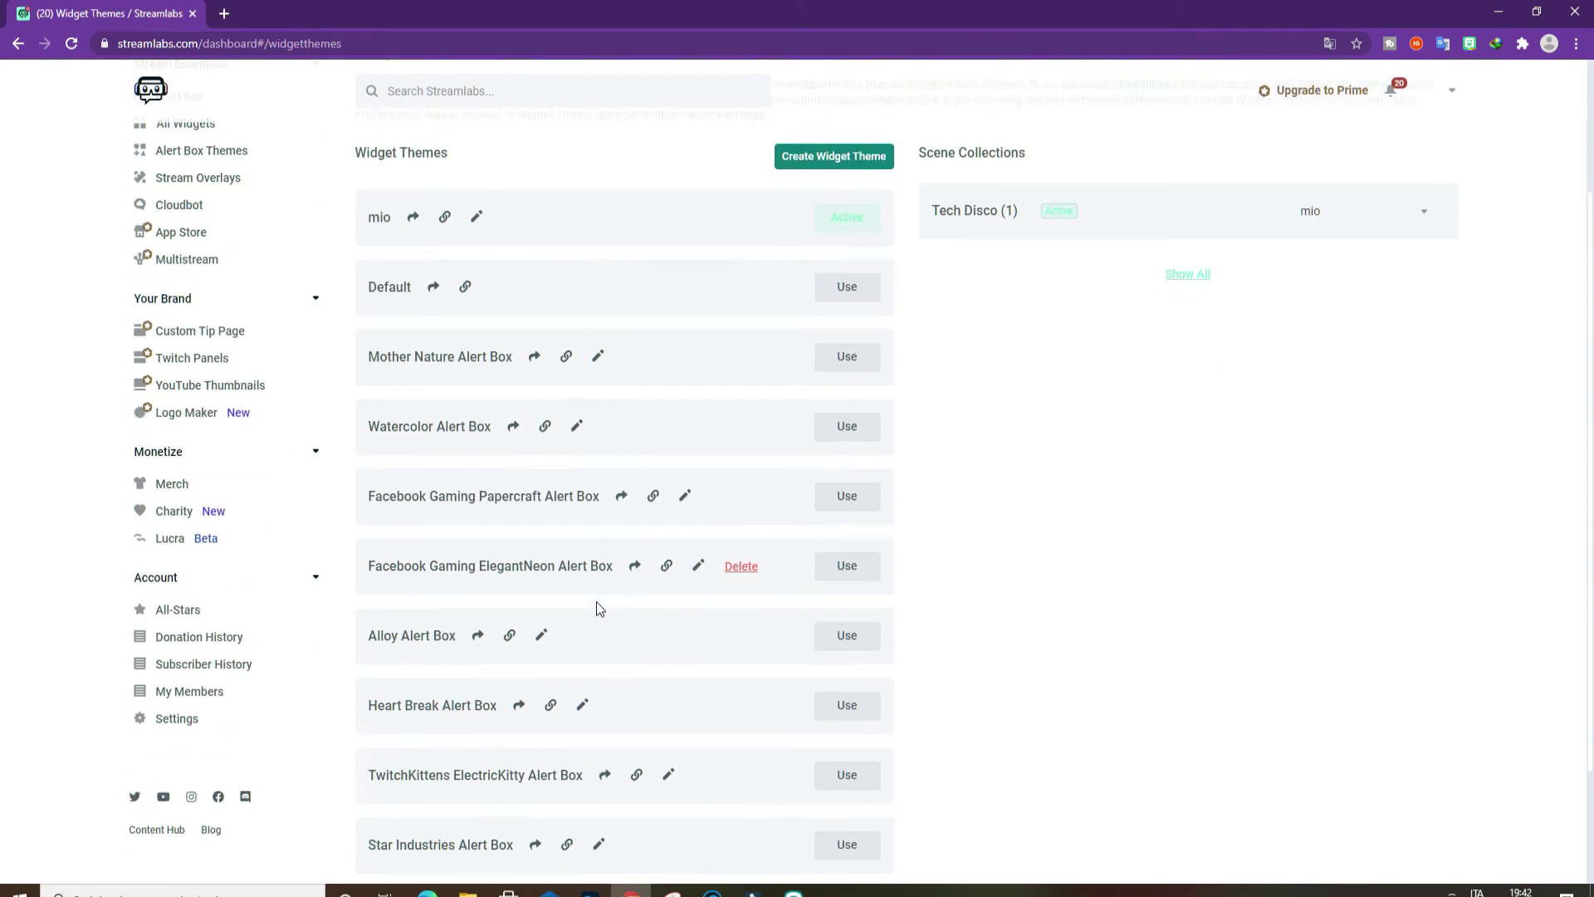
pyautogui.scroll(4, 604, 601)
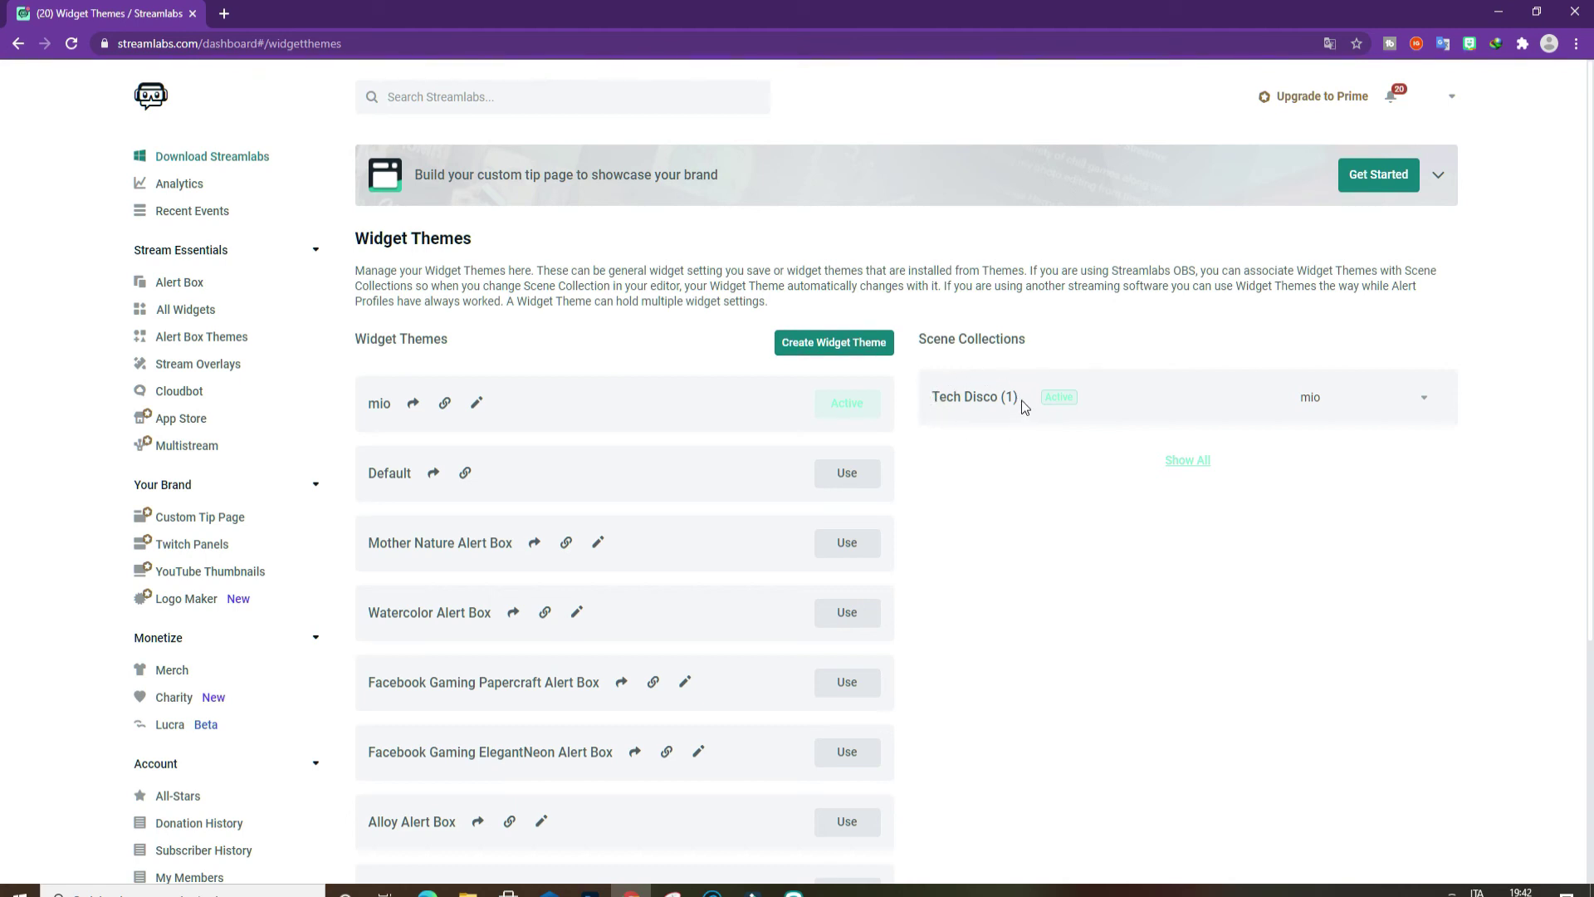
pyautogui.click(1425, 405)
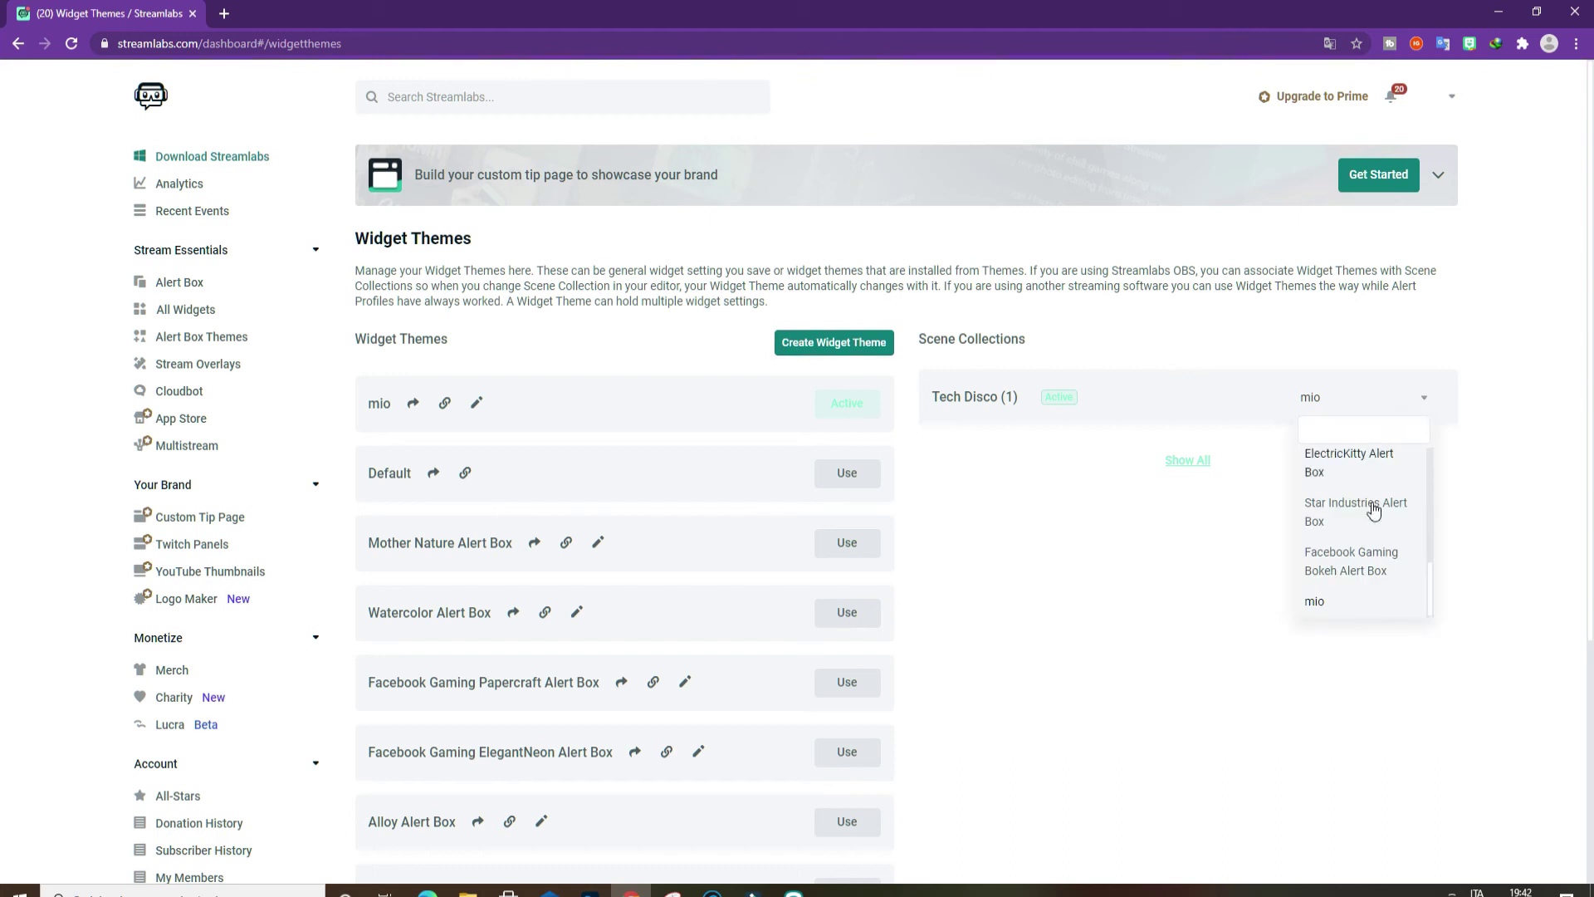
pyautogui.click(1345, 604)
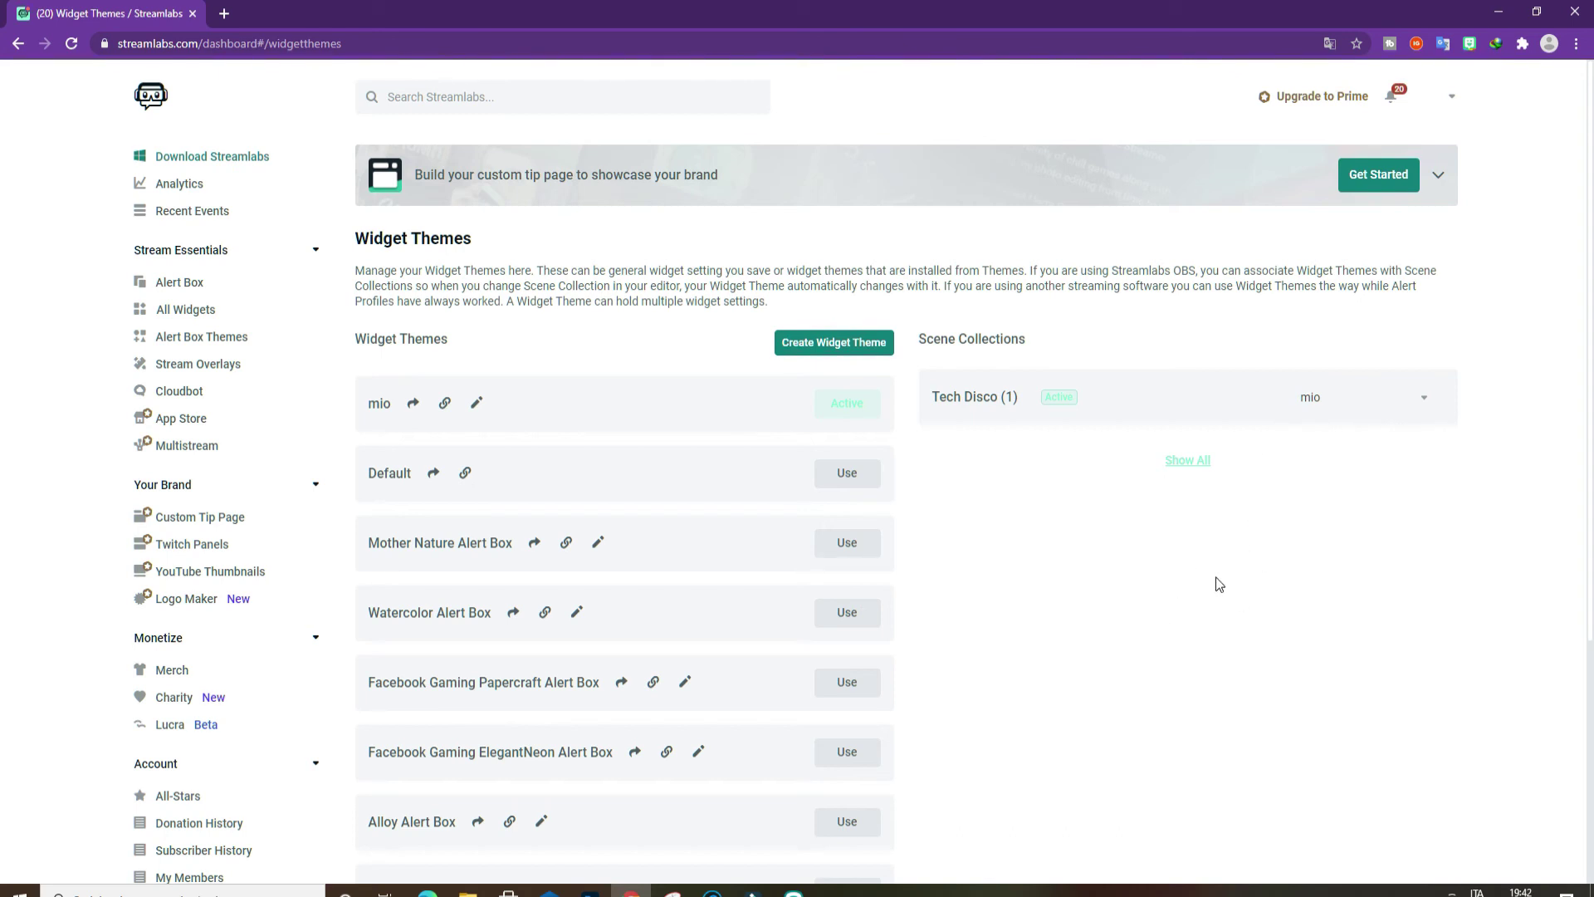
pyautogui.scroll(-1, 1217, 579)
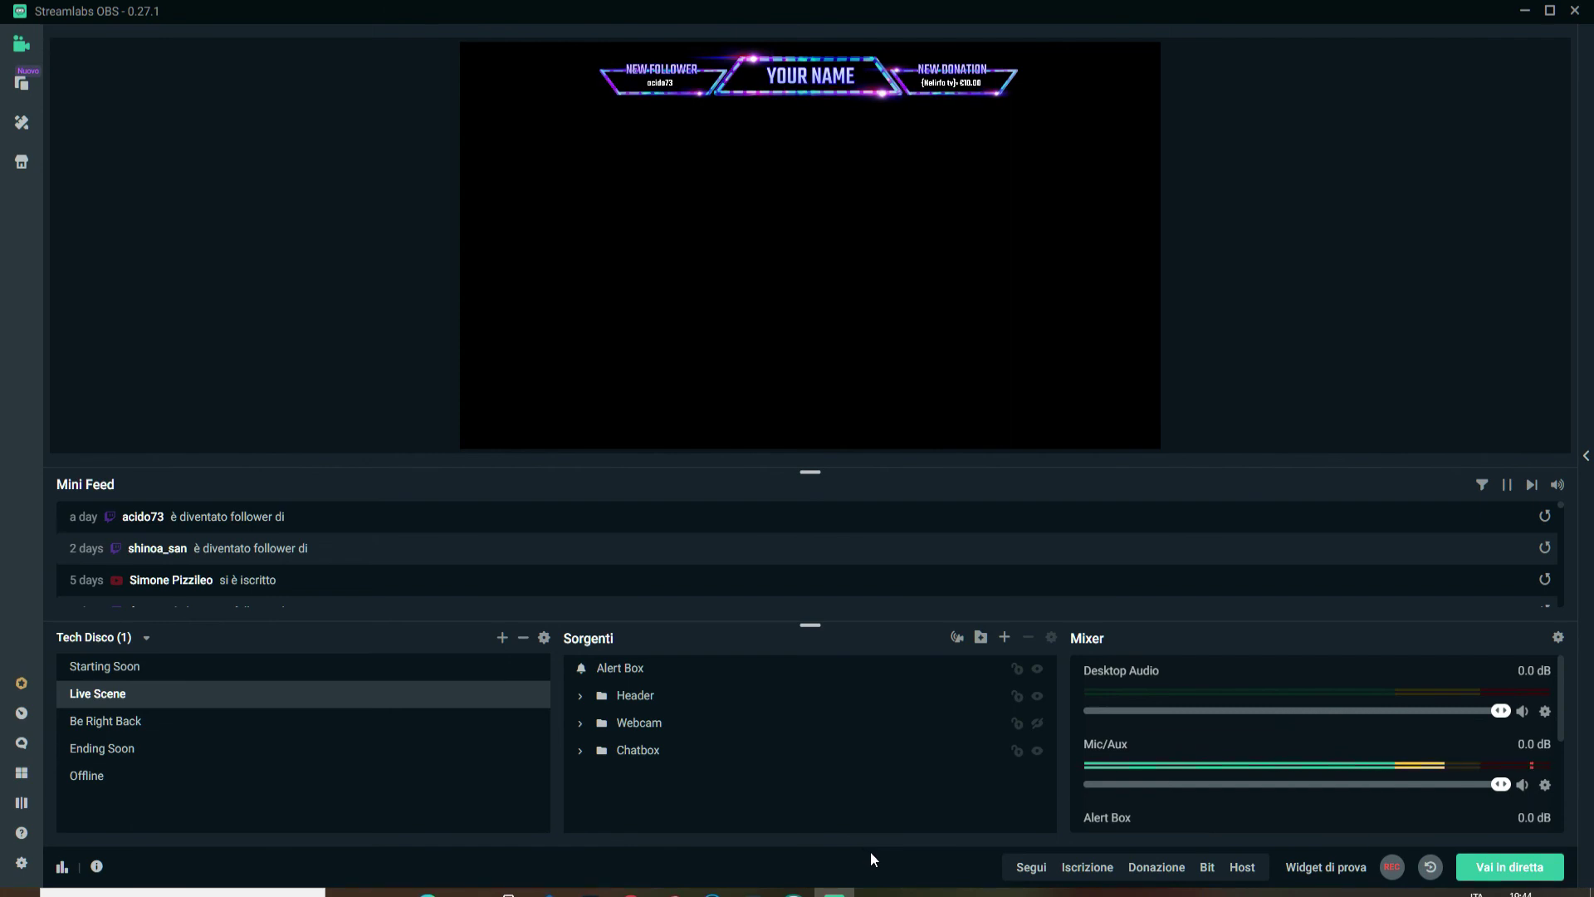
# In Streamlabs OBS, trigger a test follow alert, then shrink the Alert Box and place it about 577 px from the canvas's left edge and 56 px from its top.
pyautogui.click(1035, 866)
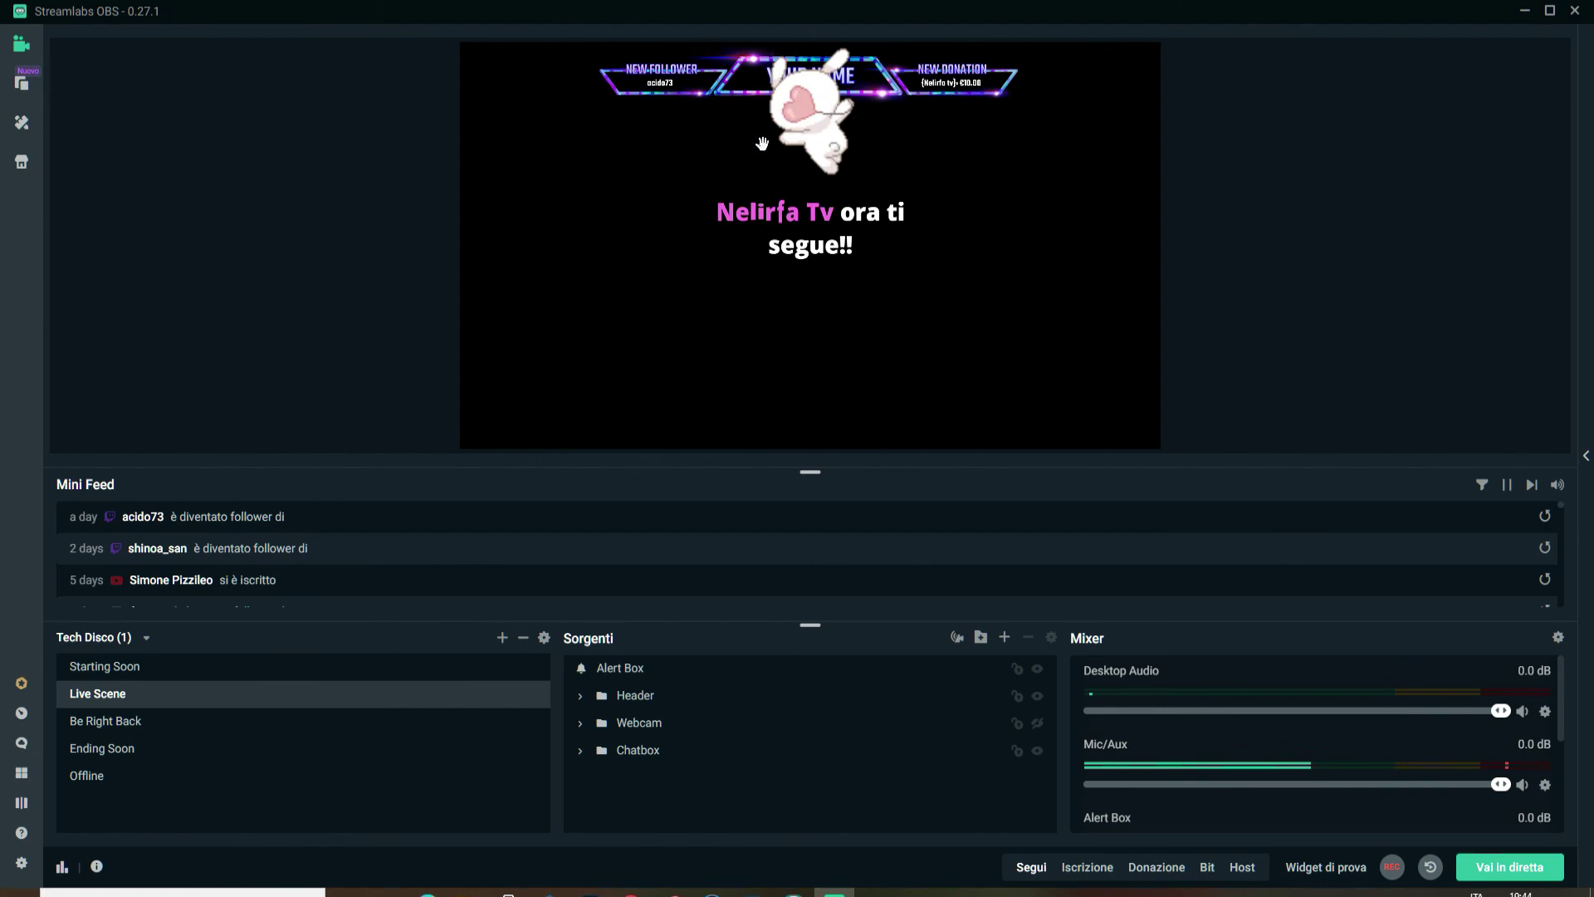
pyautogui.click(818, 114)
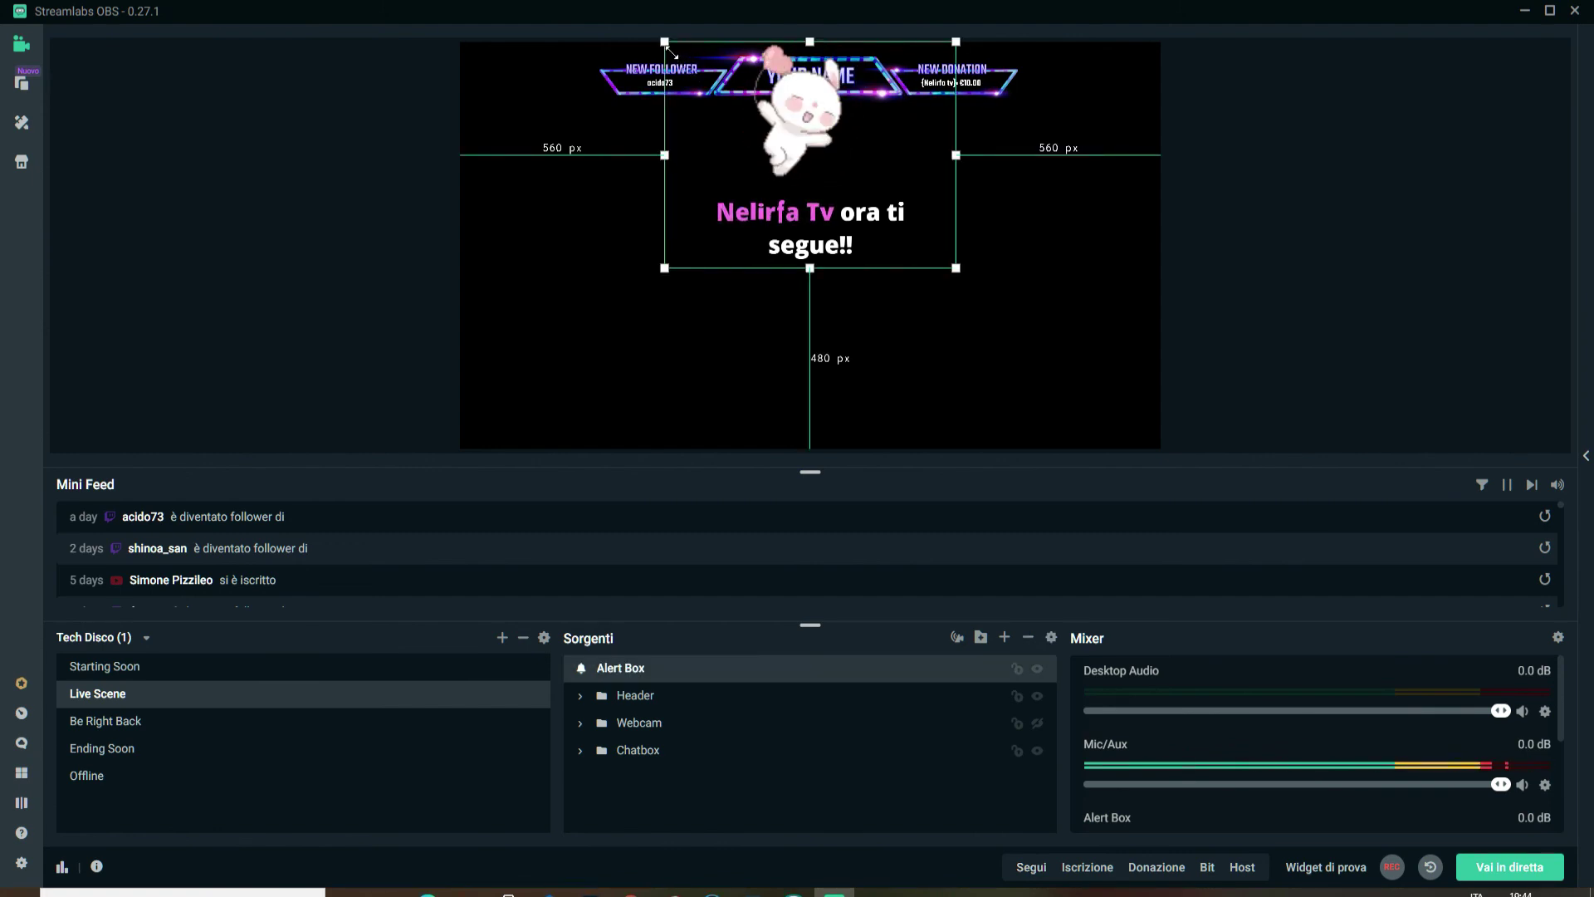
pyautogui.moveTo(671, 52); pyautogui.dragTo(701, 71)
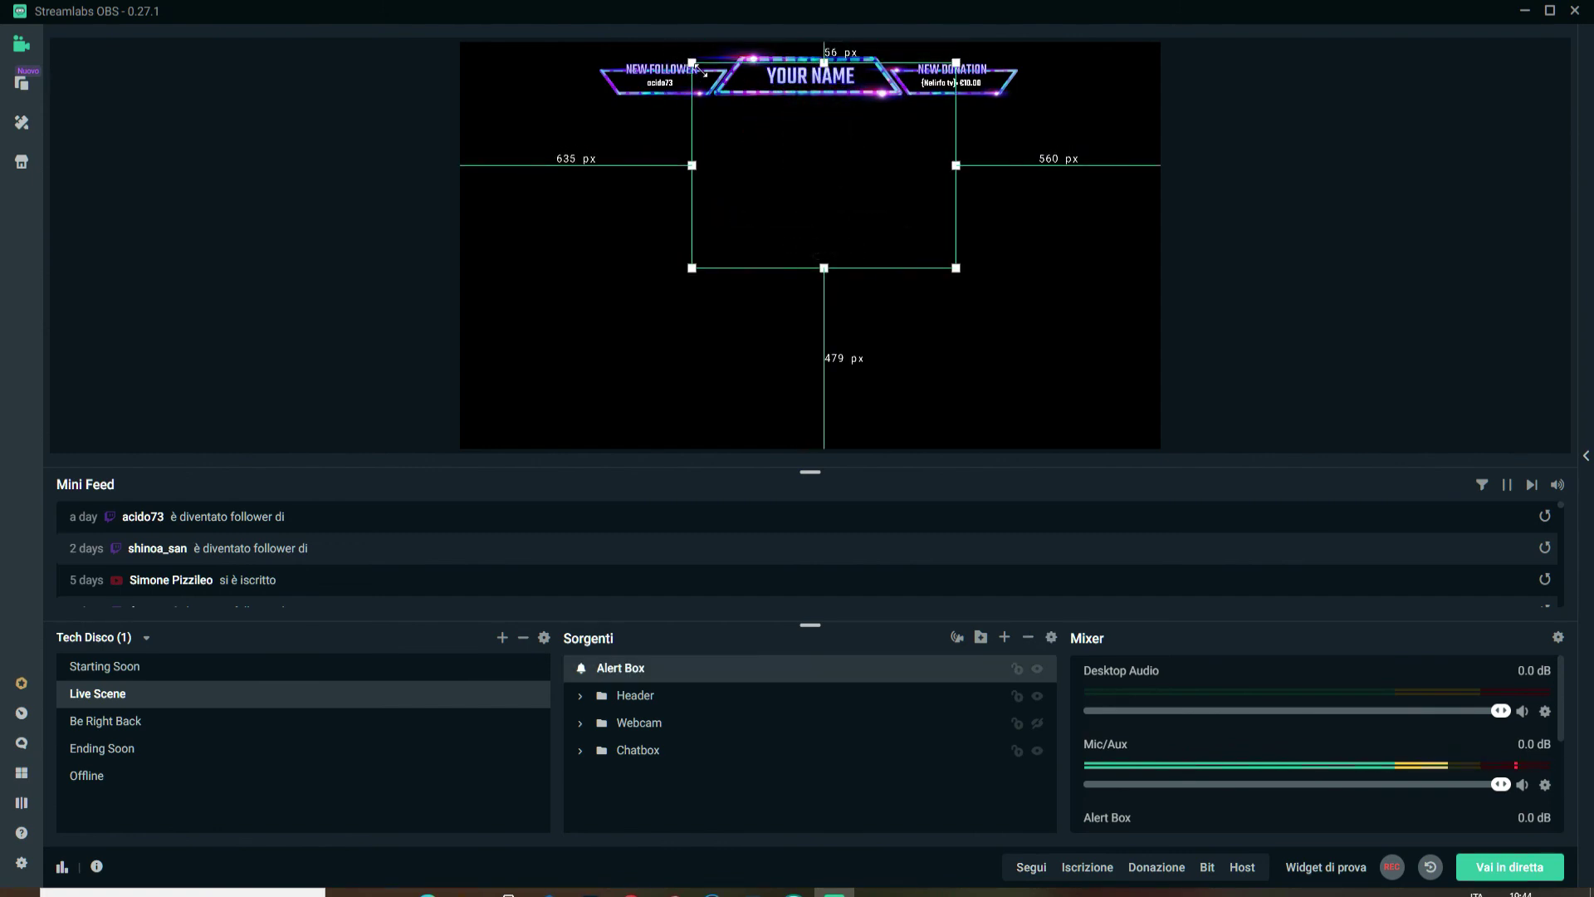
pyautogui.moveTo(830, 175); pyautogui.dragTo(809, 176)
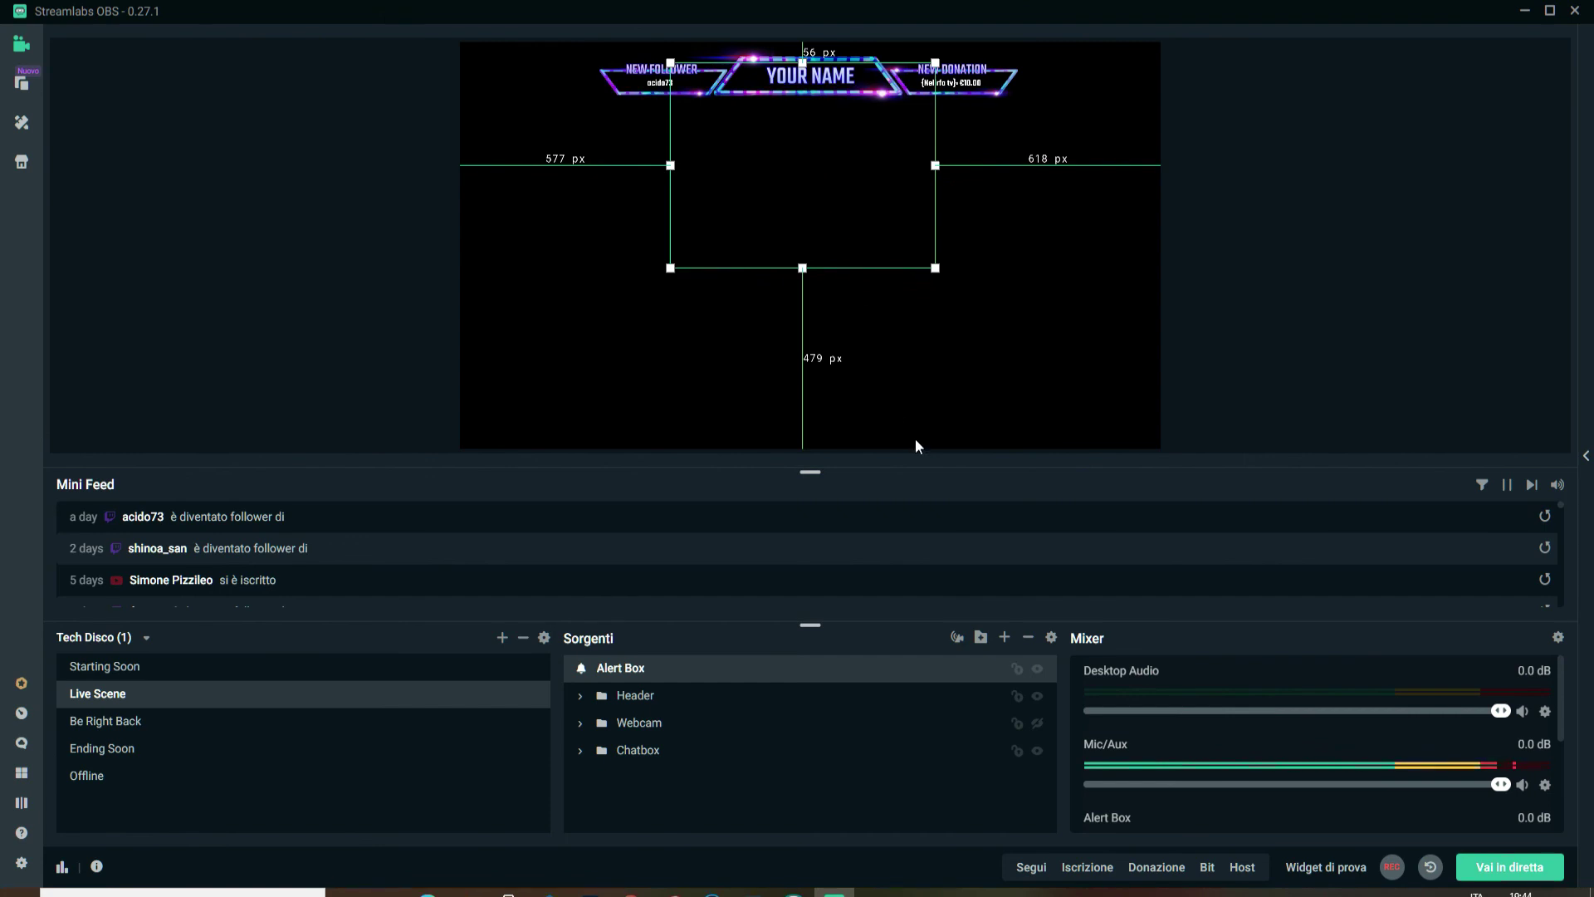
# Trigger test subscription and donation alerts in the Live Scene to check how the Alert Box displays them.
pyautogui.click(1090, 870)
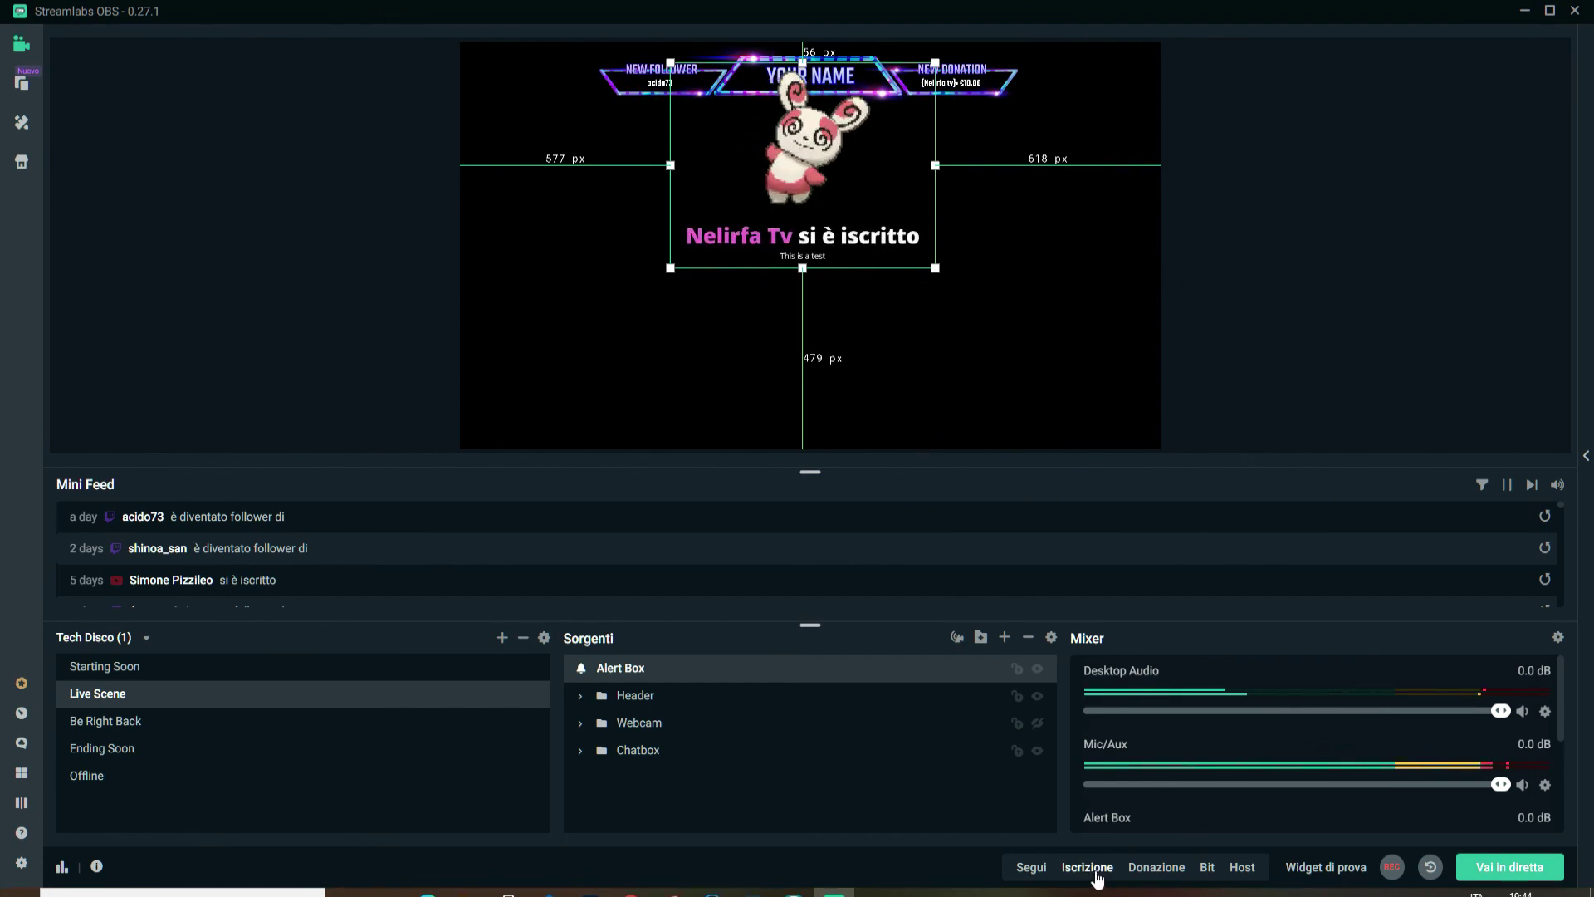
pyautogui.click(1410, 201)
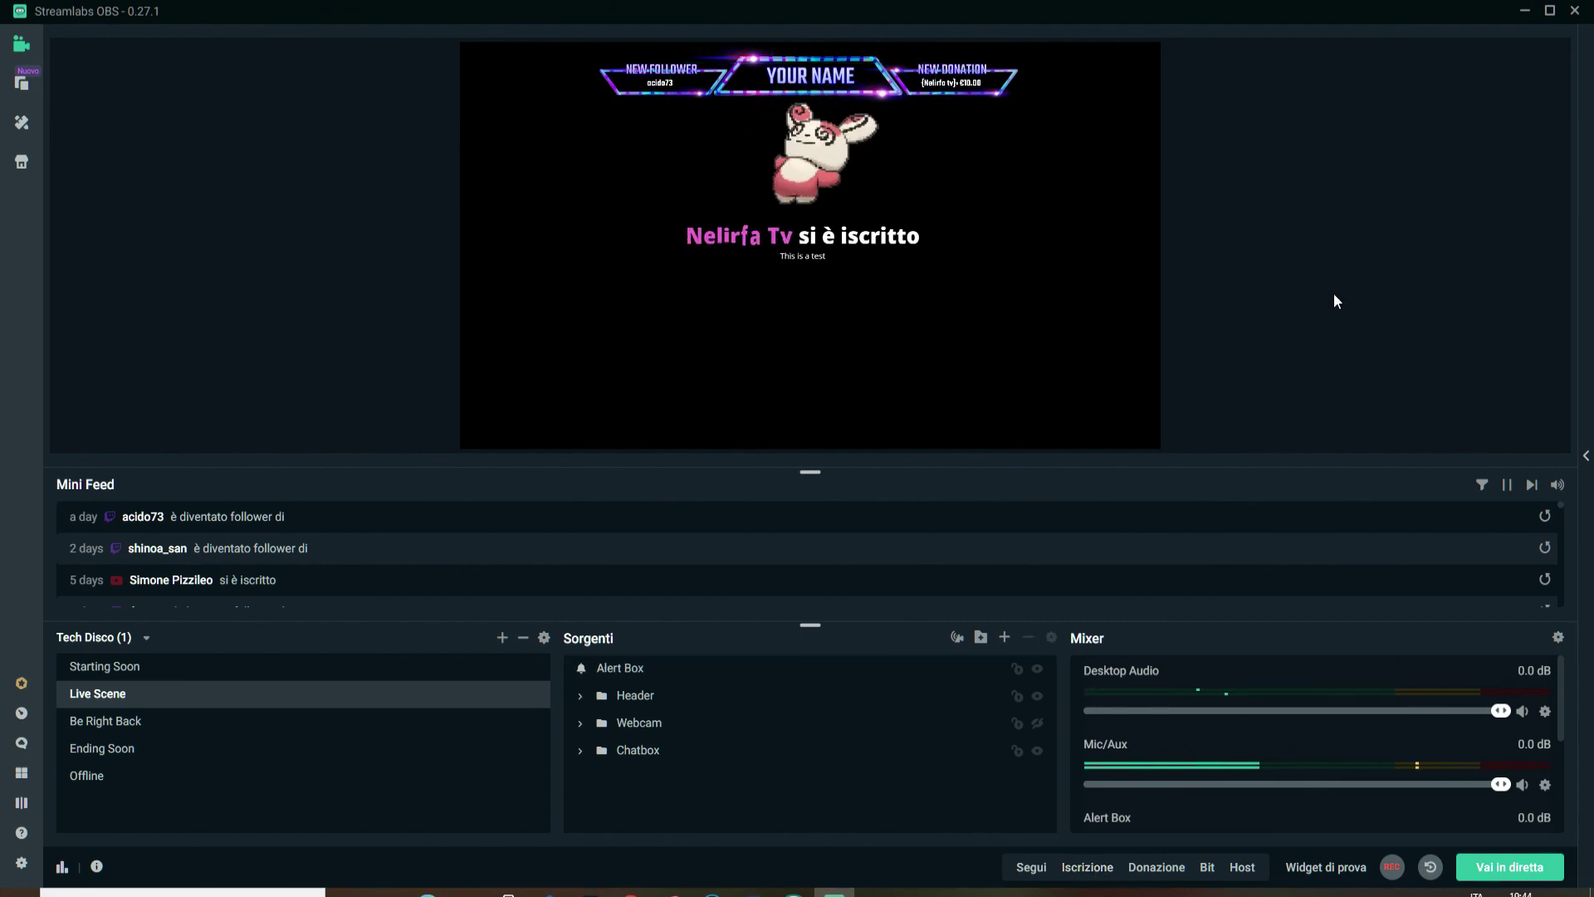
pyautogui.click(1156, 866)
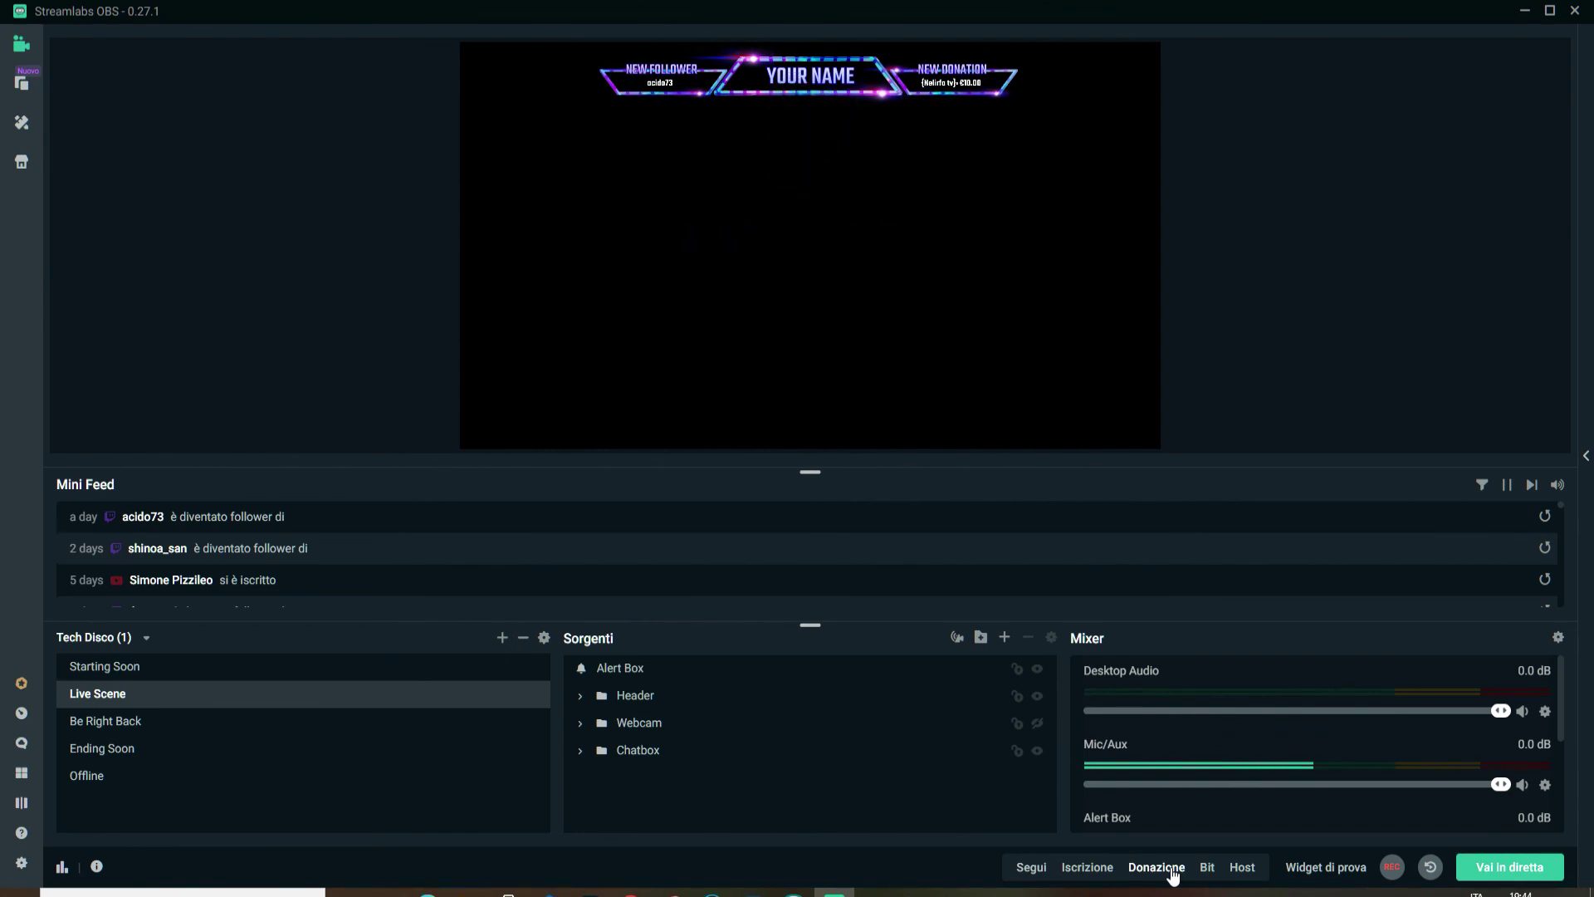